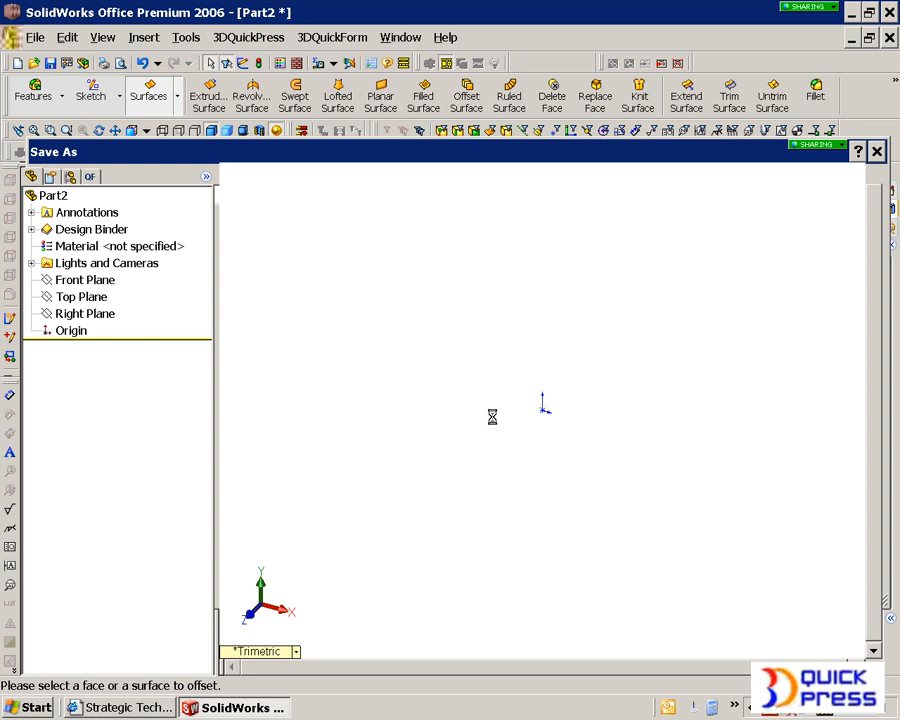
Step: Save the new strip layout part and accept the c1 blank layout with Auto-Positioning enabled
left_click(408, 380)
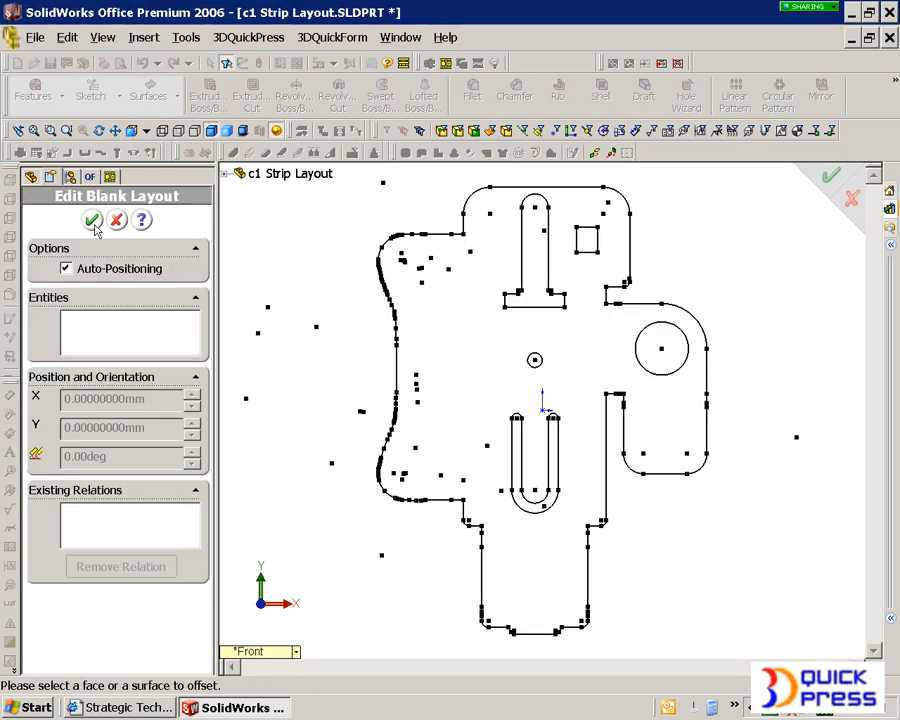
left_click(93, 221)
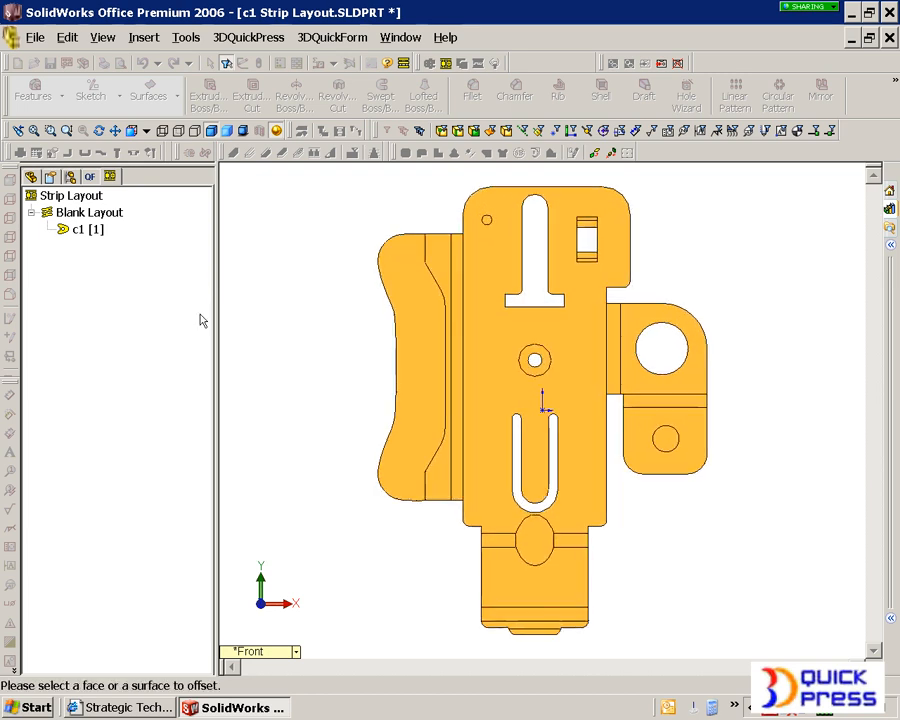
Step: Open the strip parameters for the strip layout and set the progression direction to Right to Left
right_click(92, 197)
left_click(160, 204)
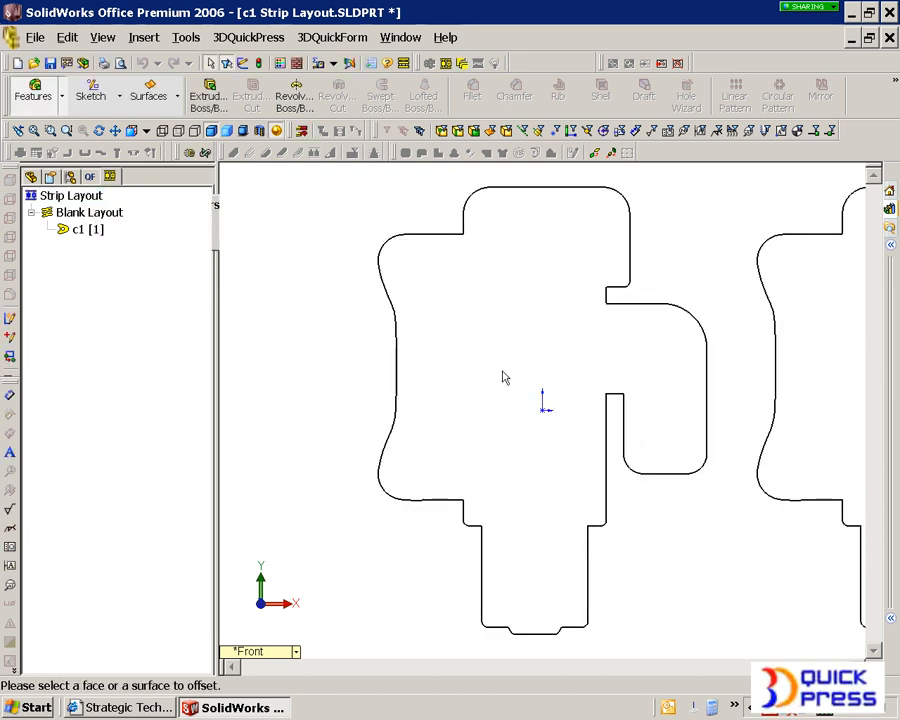
scroll(506, 381, "up", 4)
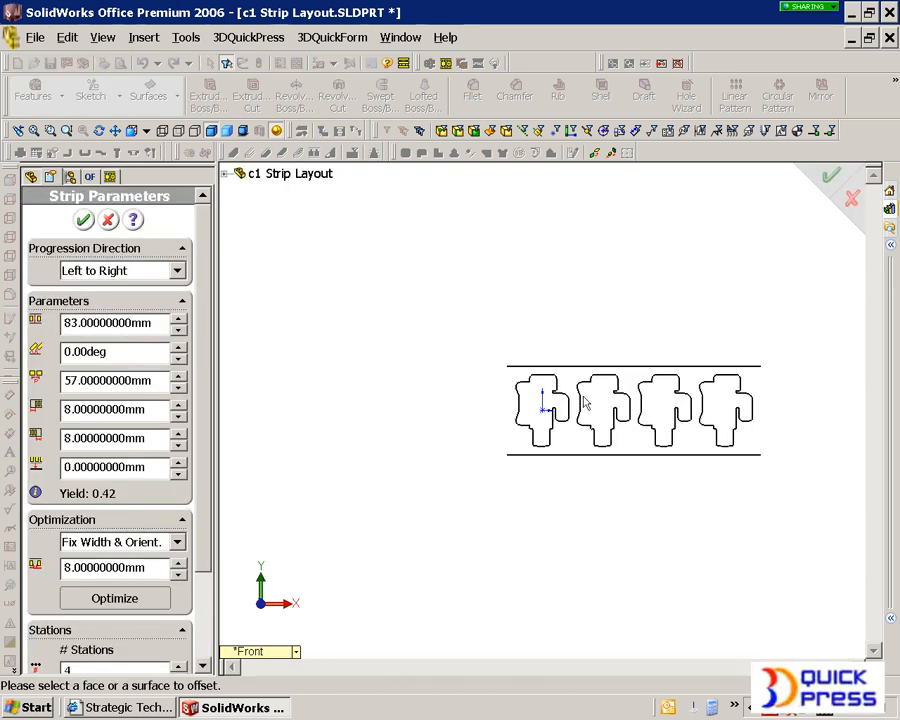
left_click(122, 272)
left_click(125, 304)
Step: Set the strip to 9 stations, with 4 piercing stations and 4 bending stations
scroll(193, 492, "down", 2)
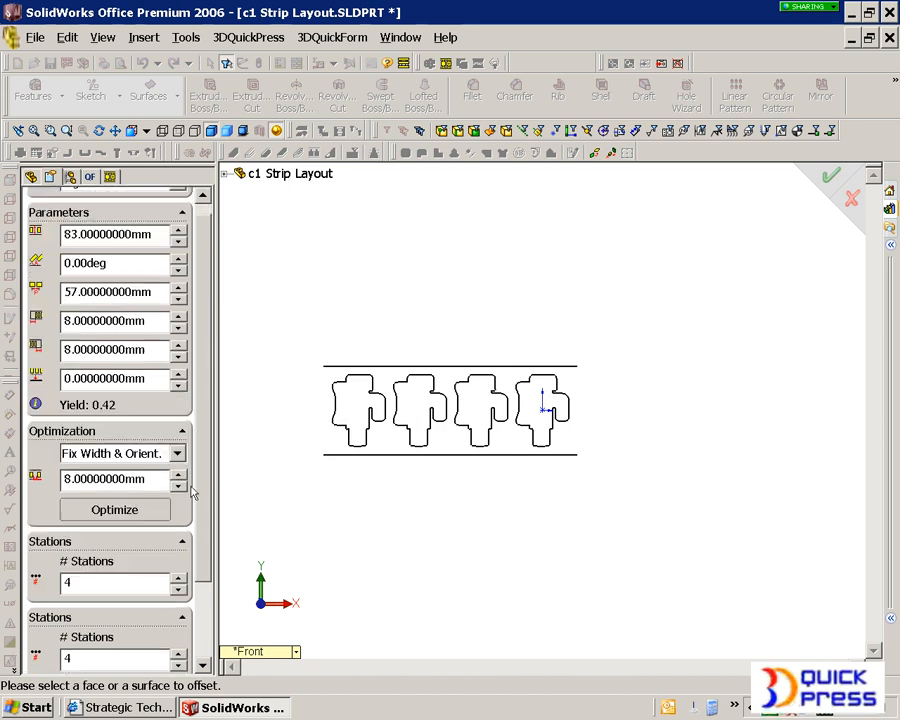
scroll(193, 492, "down", 1)
left_click(178, 556)
left_click(178, 556)
left_click(178, 556)
left_click(178, 556)
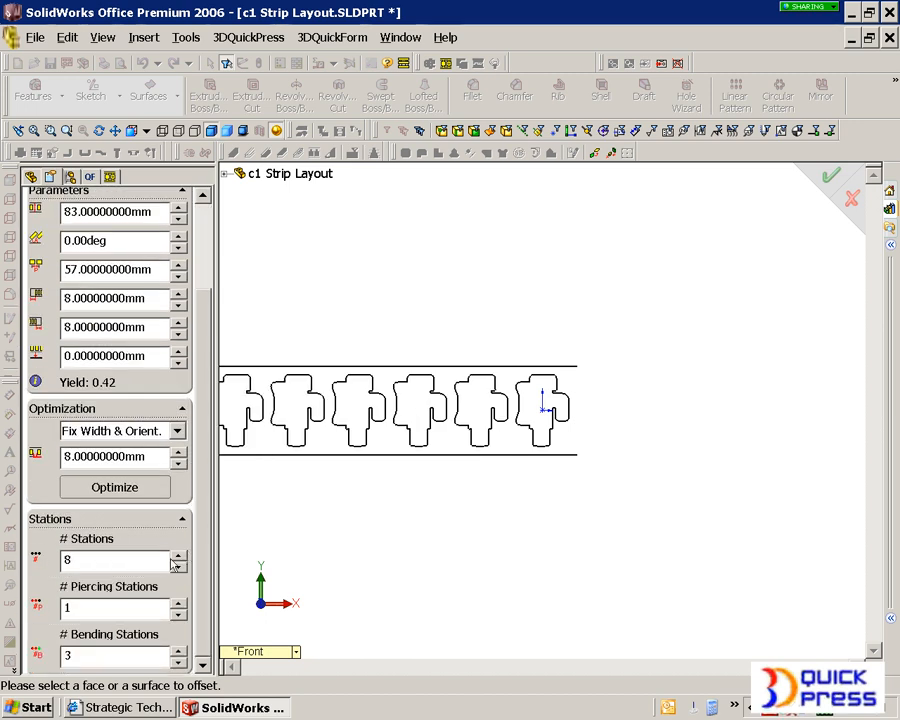
left_click(176, 557)
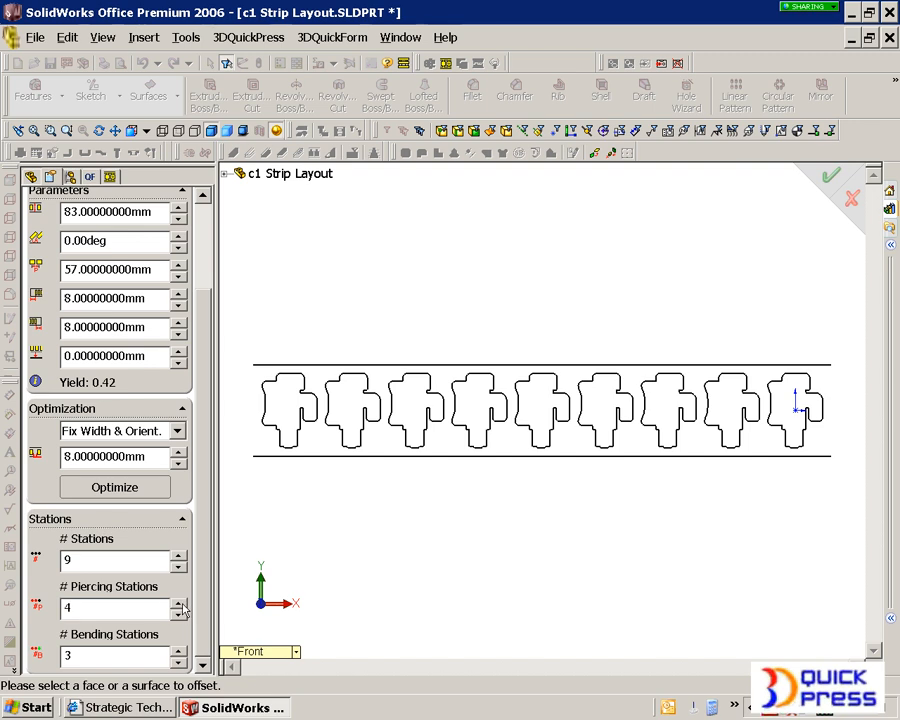
left_click(180, 651)
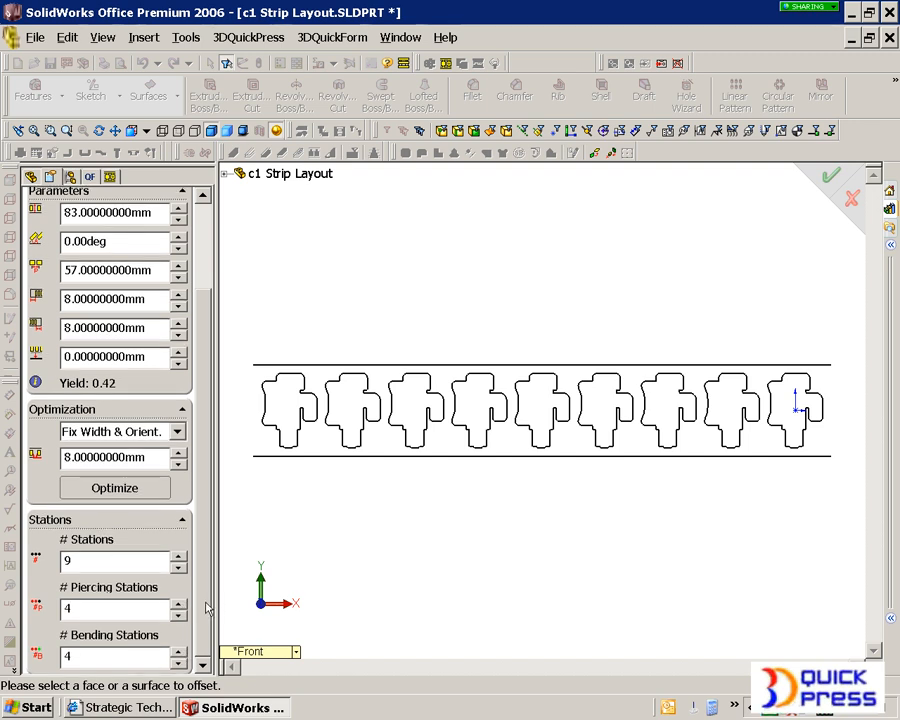
Step: Optimize the strip with No Constraint, using 0 mm for both optimization clearances
scroll(207, 540, "up", 2)
scroll(207, 500, "up", 1)
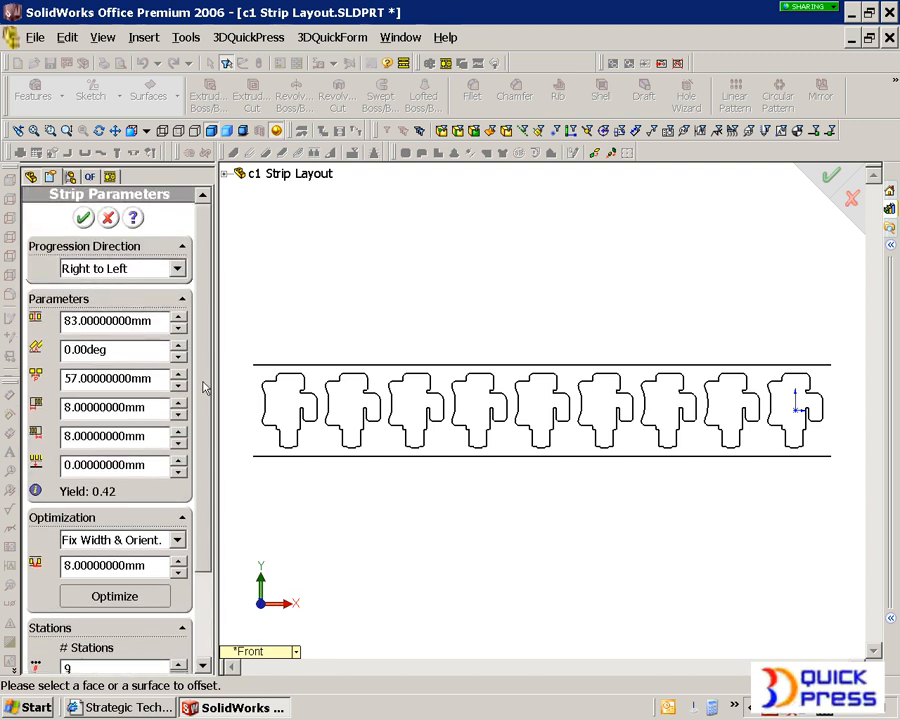
scroll(201, 420, "down", 2)
scroll(201, 420, "up", 1)
left_click(177, 536)
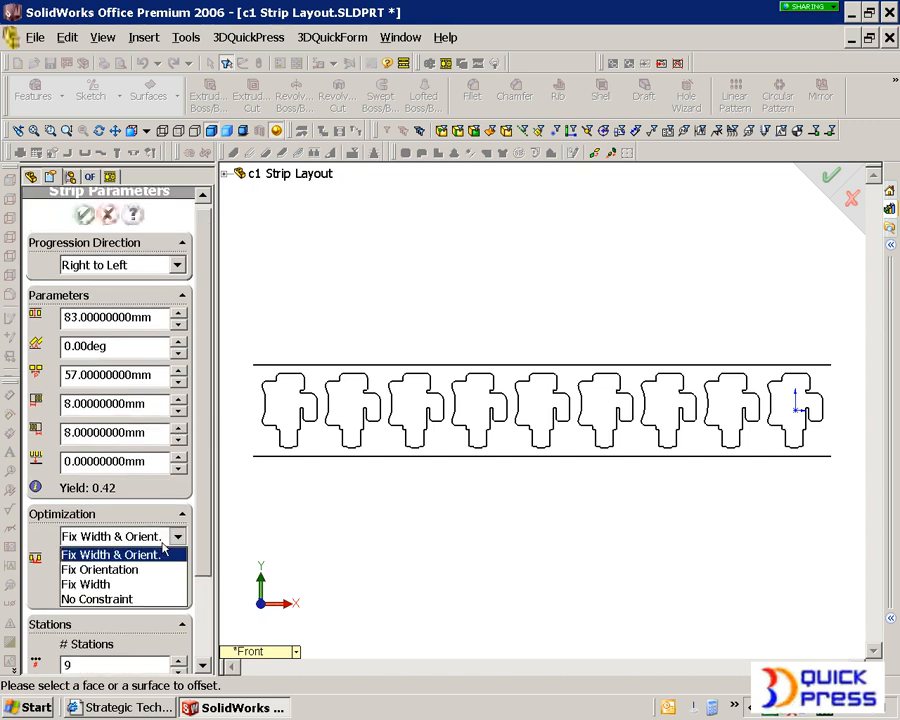
left_click(140, 599)
left_click_drag(144, 563, 30, 561)
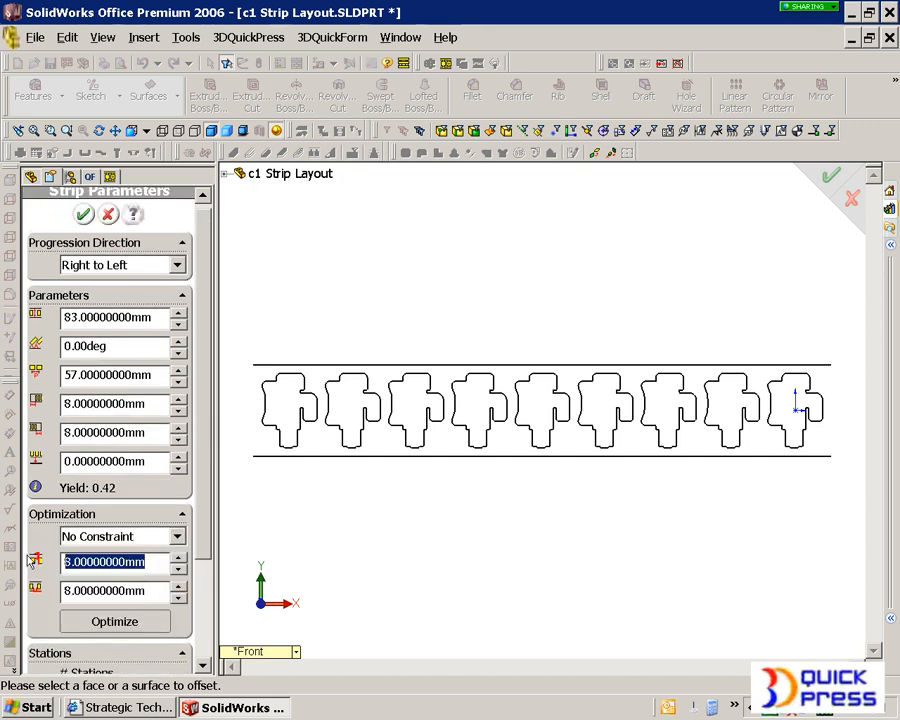
type("0")
key("Tab")
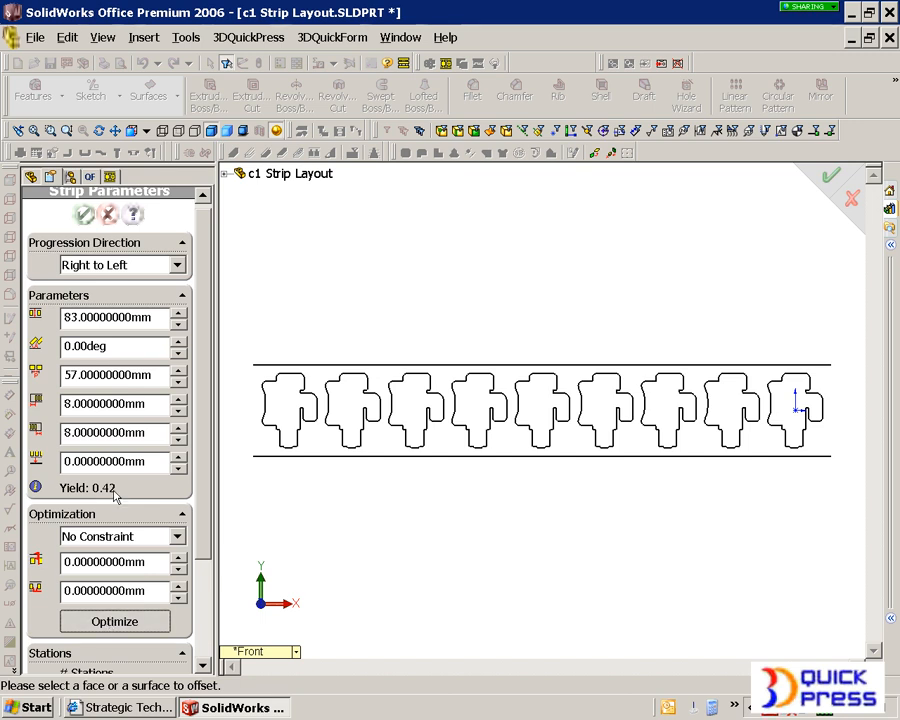
left_click(114, 622)
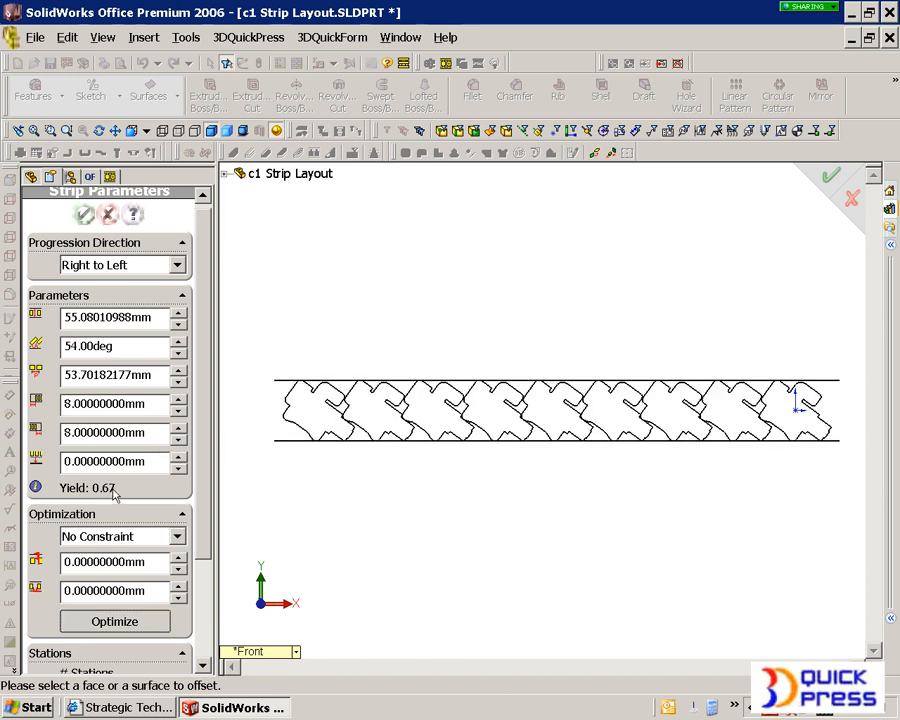
Step: Set the blank rotation angle to 0 degrees and optimize the strip with Fix Orientation
double_click(124, 341)
type("0")
key("Tab")
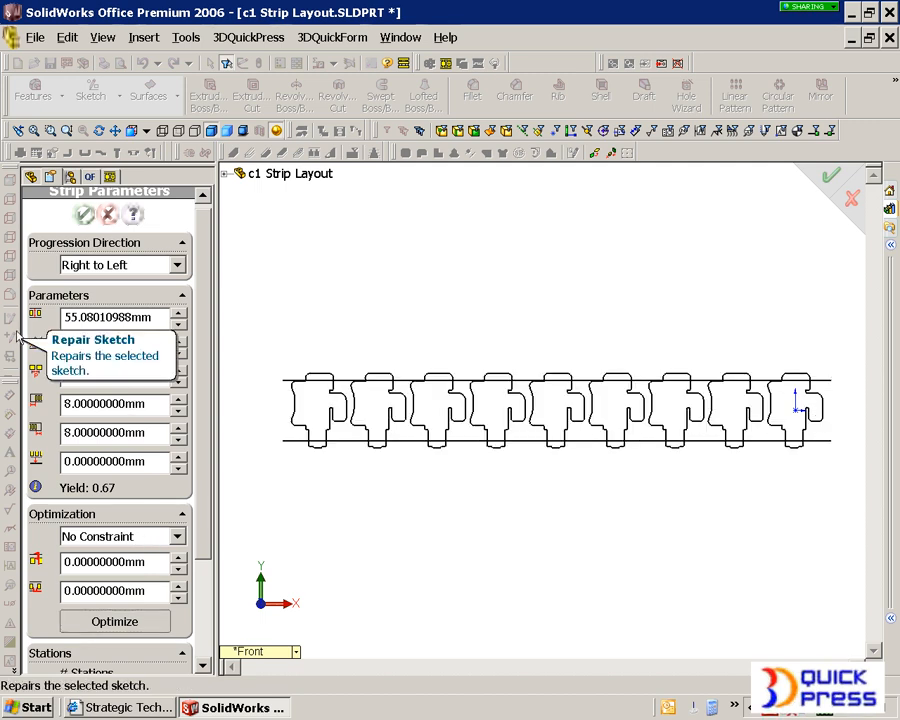
left_click(88, 537)
left_click(131, 569)
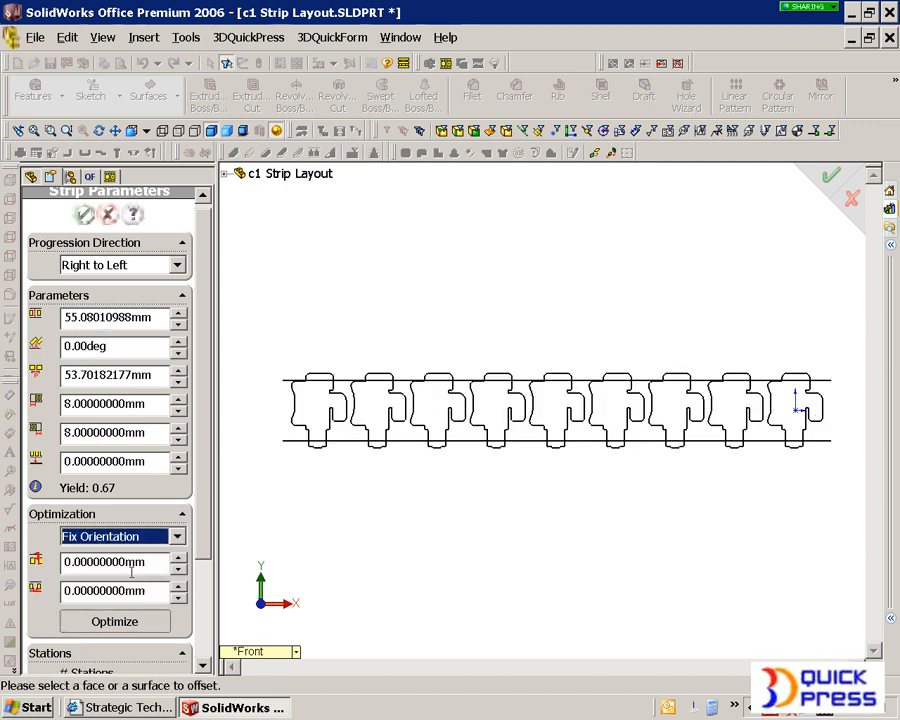
left_click(141, 628)
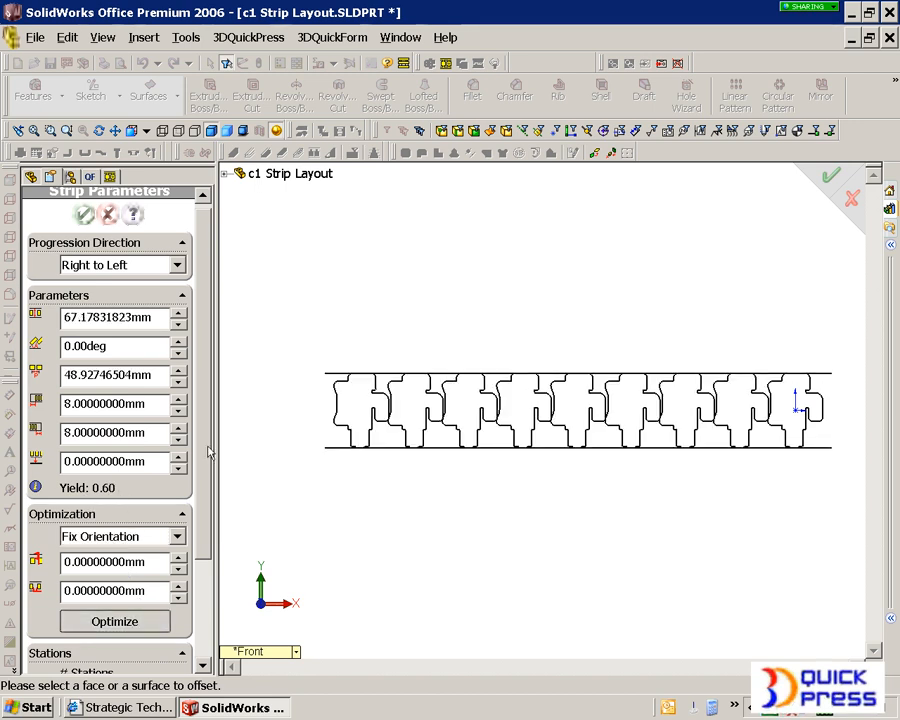
Step: Set the strip width to 90 mm, the pitch to 55 mm and both strip end lengths to 55 mm
double_click(143, 317)
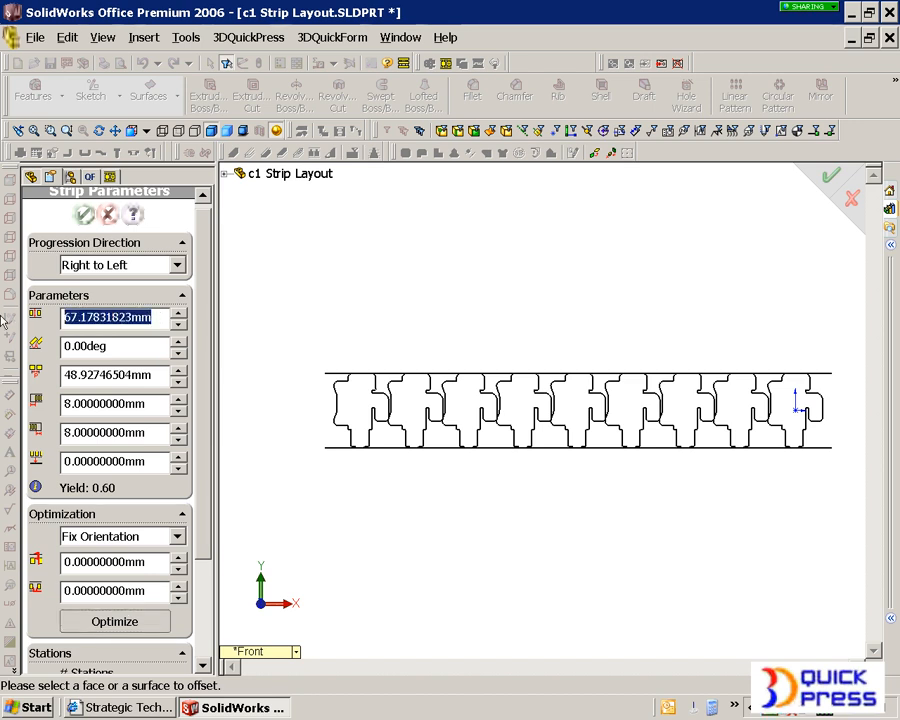
type("90")
key("Tab")
key("Tab")
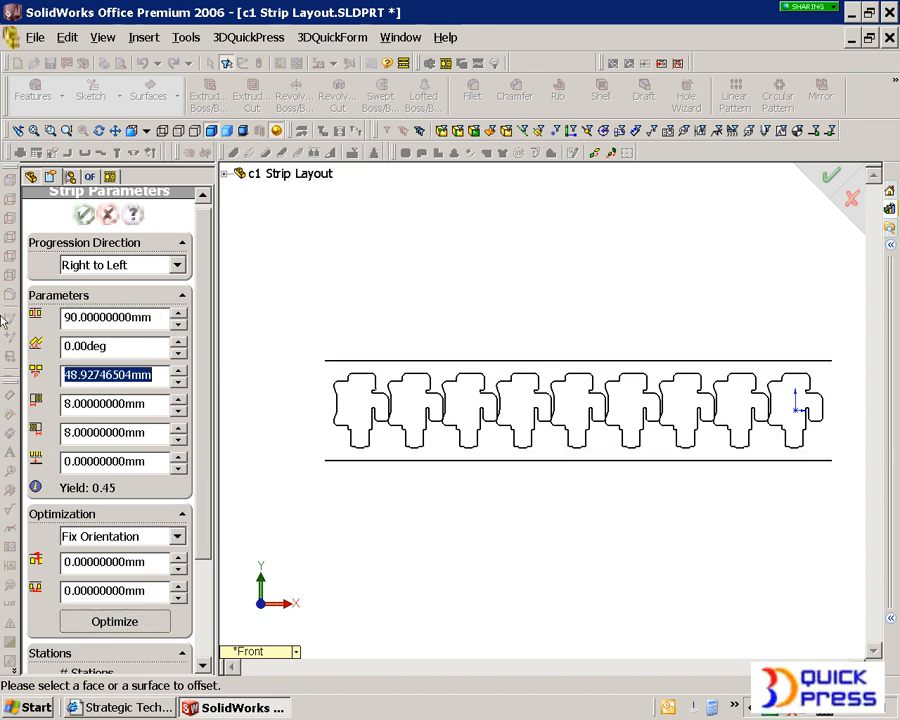
type("55")
key("Tab")
type("55")
key("Tab")
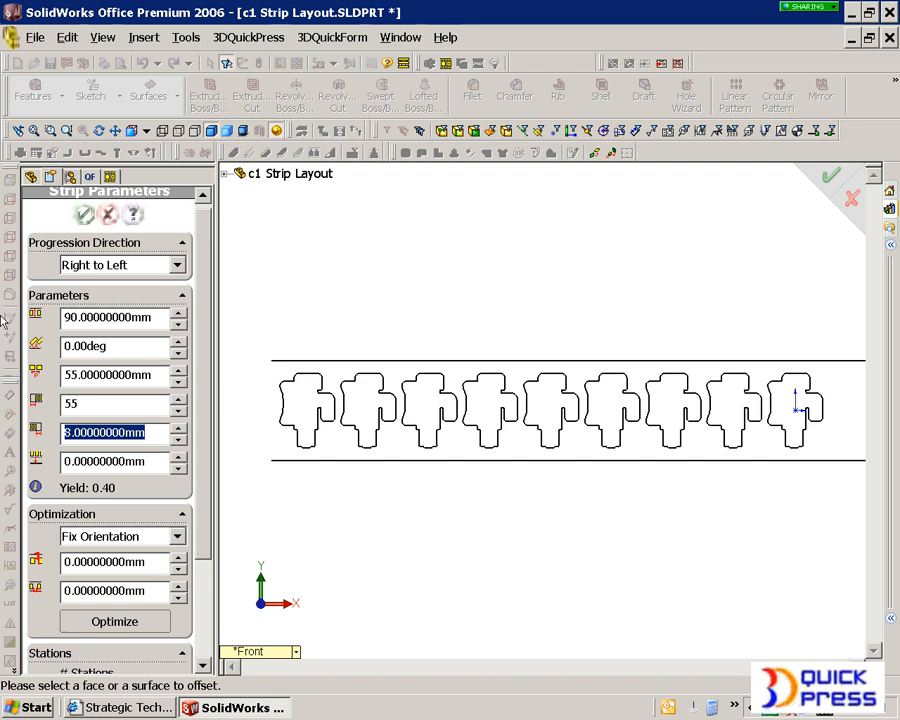
type("55")
key("Tab")
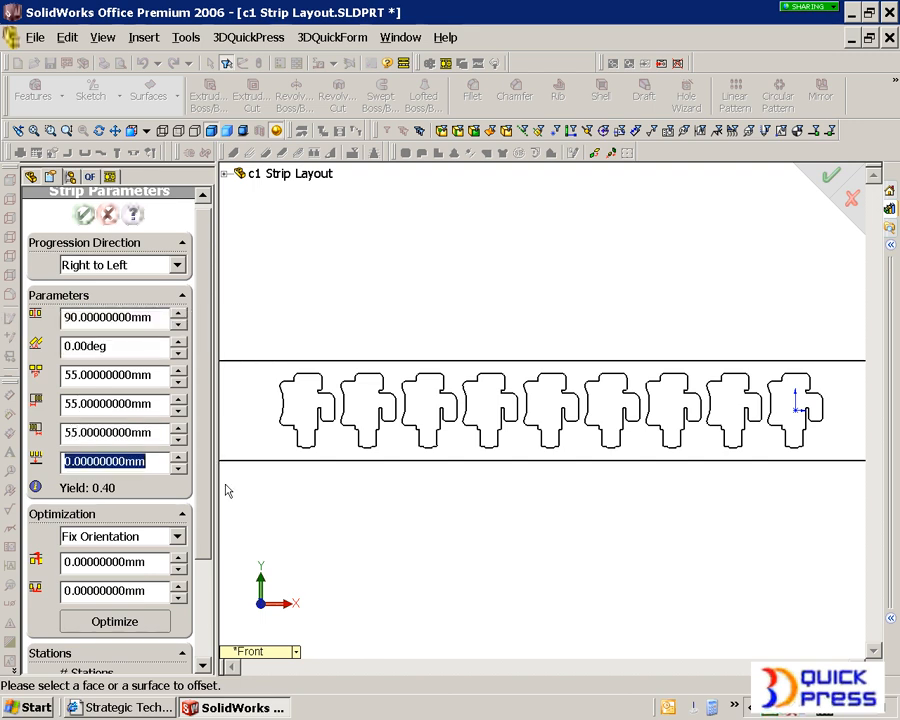
Step: Offset the strip by 10 mm and accept the parameters to generate the strip layout
left_click(176, 458)
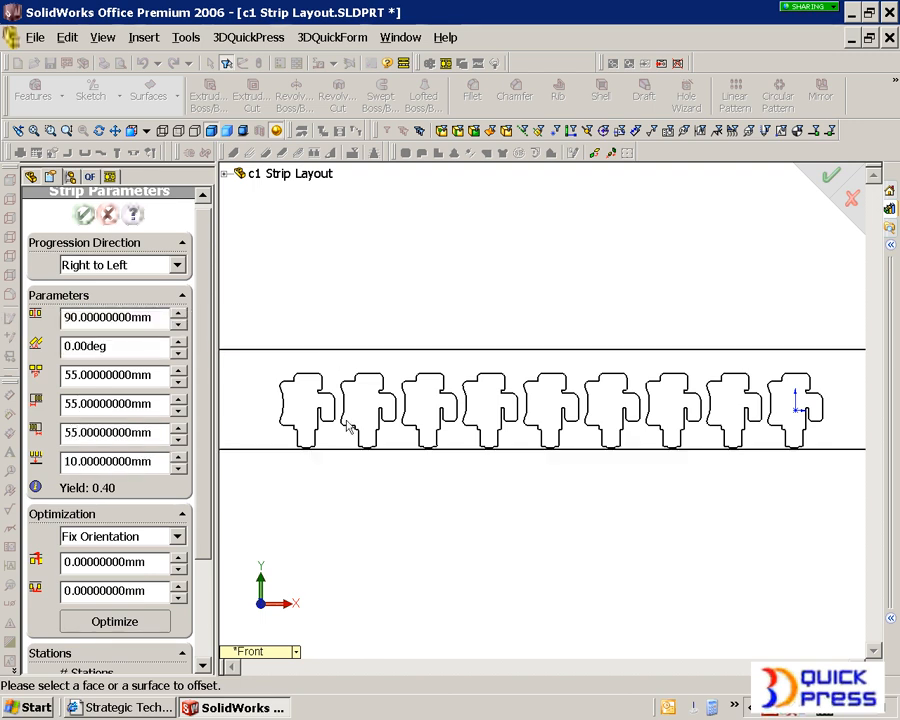
left_click_drag(200, 471, 200, 450)
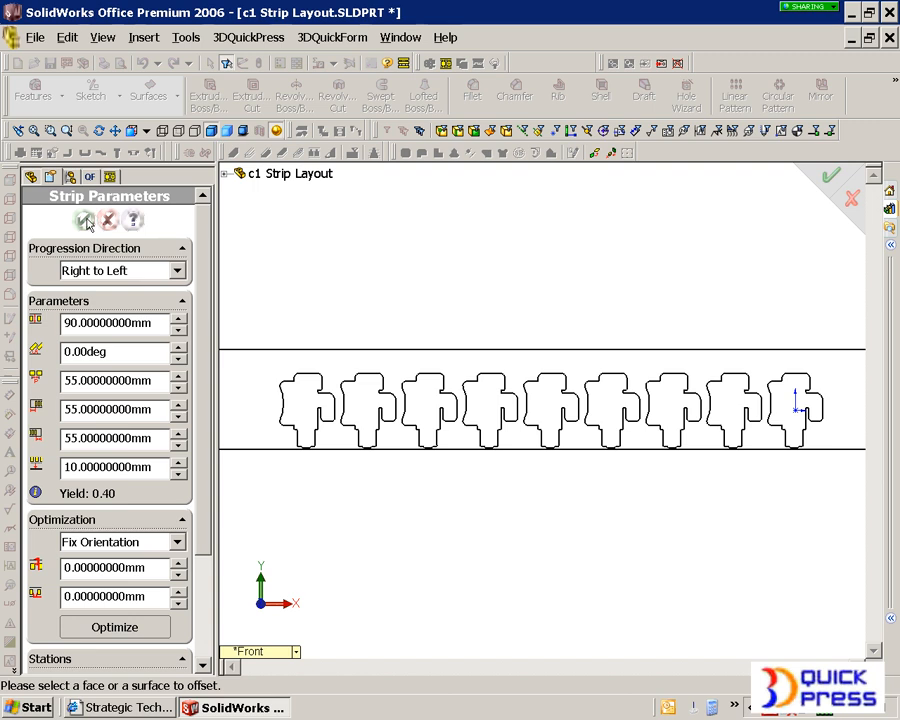
left_click(85, 220)
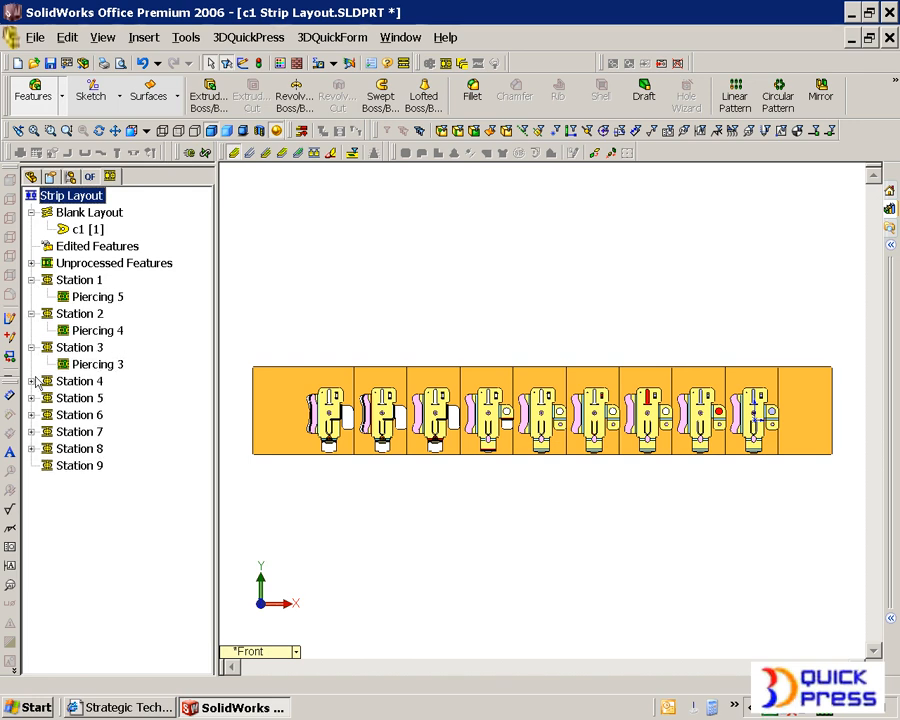
Step: Move all unprocessed features, from Compound Form 6 through User Defined 1, to Station 5
left_click(31, 432)
left_click(31, 482)
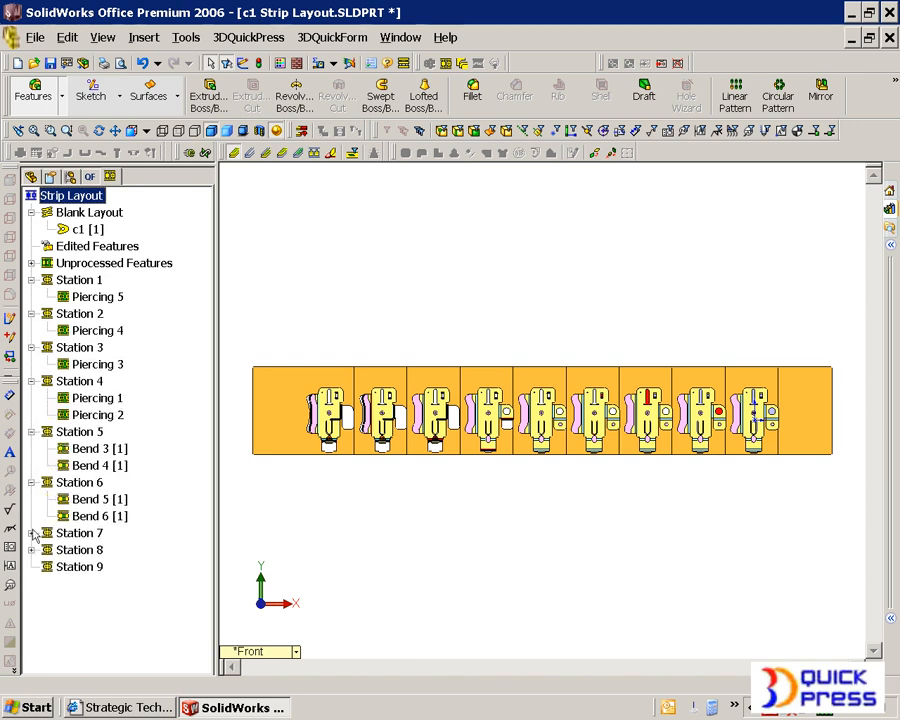
left_click(31, 533)
left_click(31, 600)
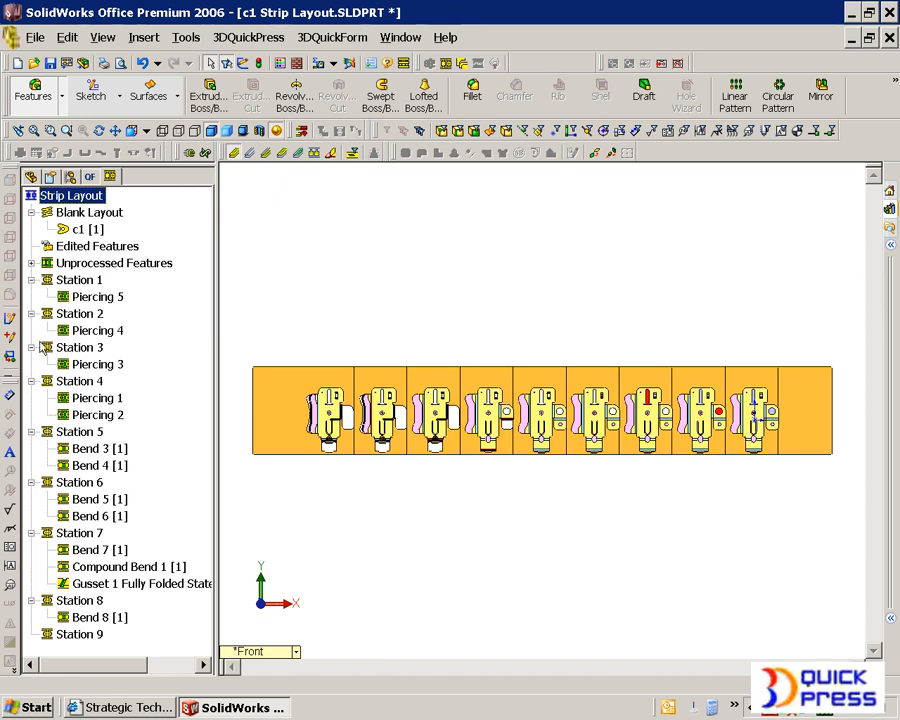
left_click(31, 263)
left_click(76, 280)
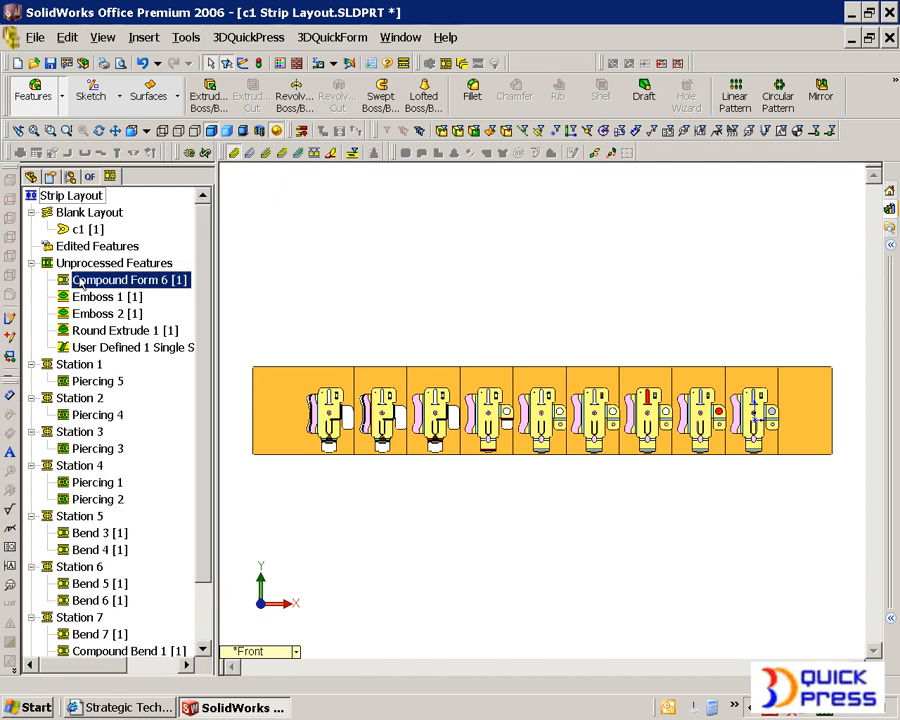
left_click(112, 346, "shift")
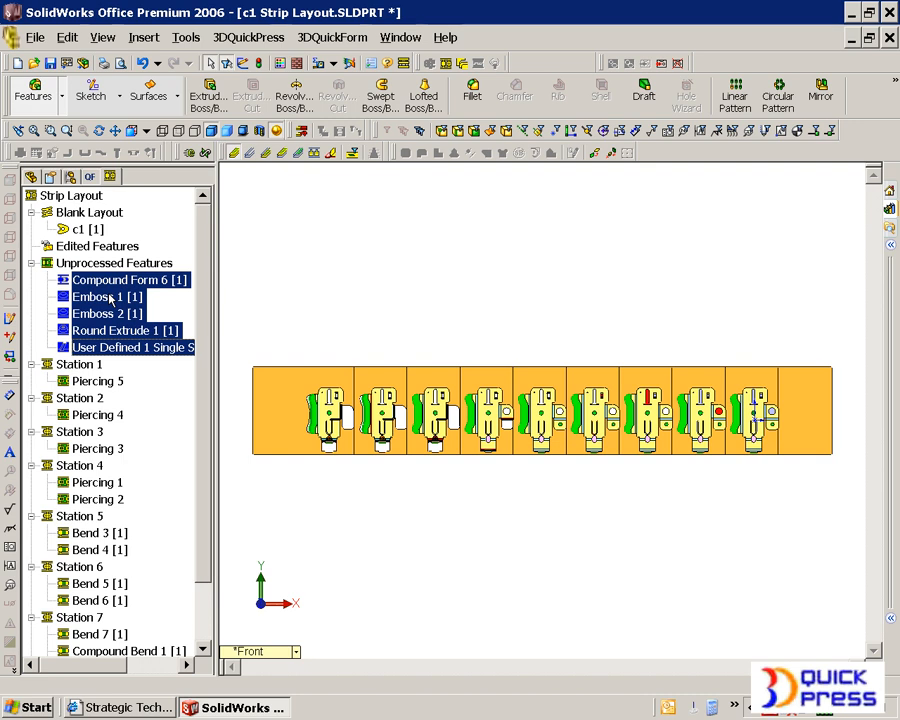
left_click_drag(110, 297, 80, 524)
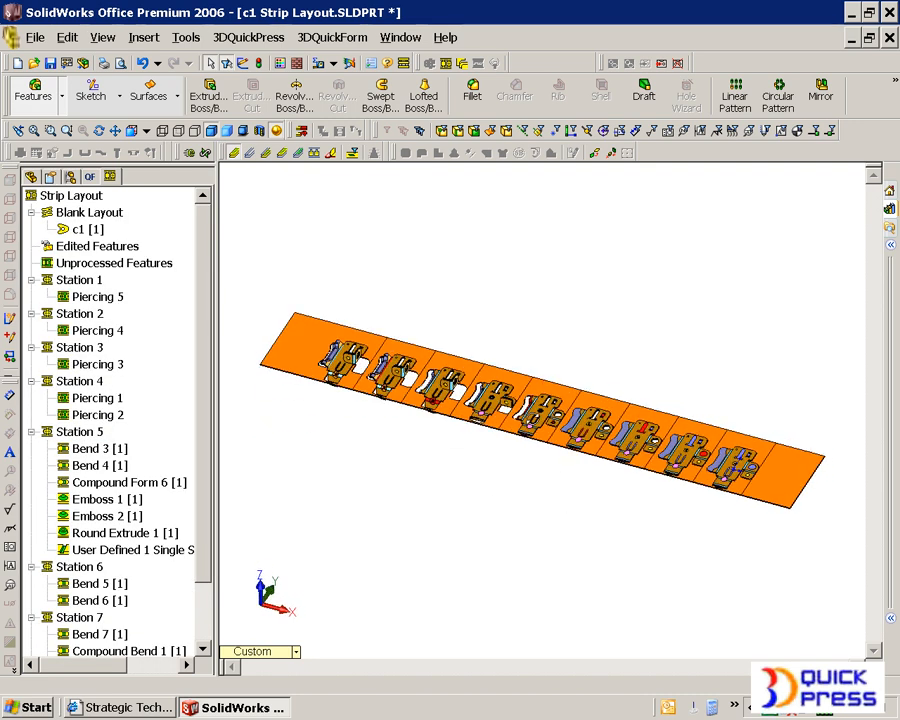
Step: Hide the carrier strip so that only the part at each station is displayed
scroll(537, 428, "down", 4)
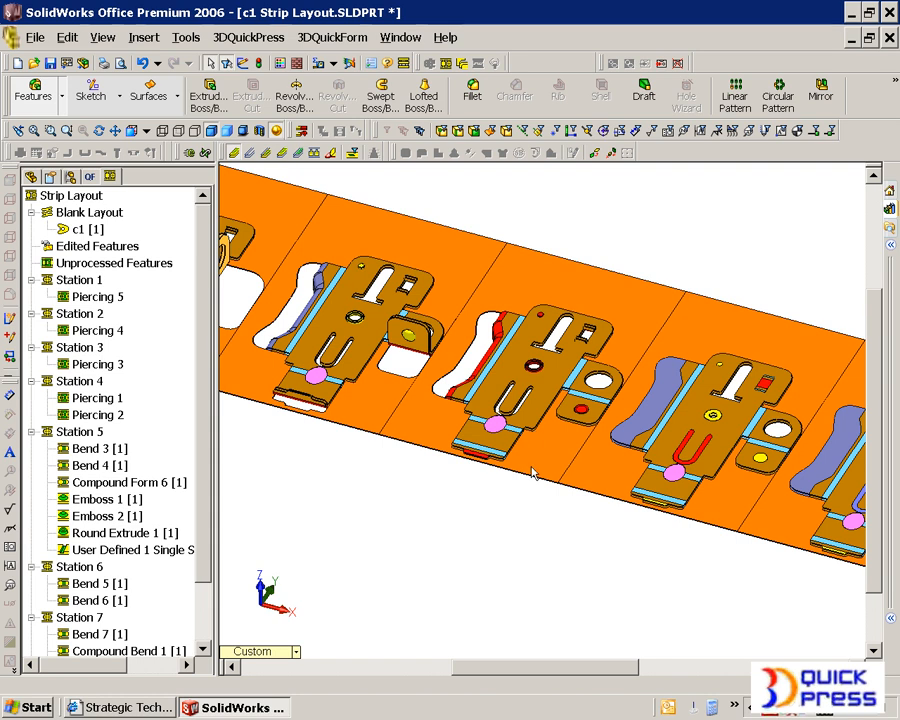
middle_click_drag(531, 446, 527, 422)
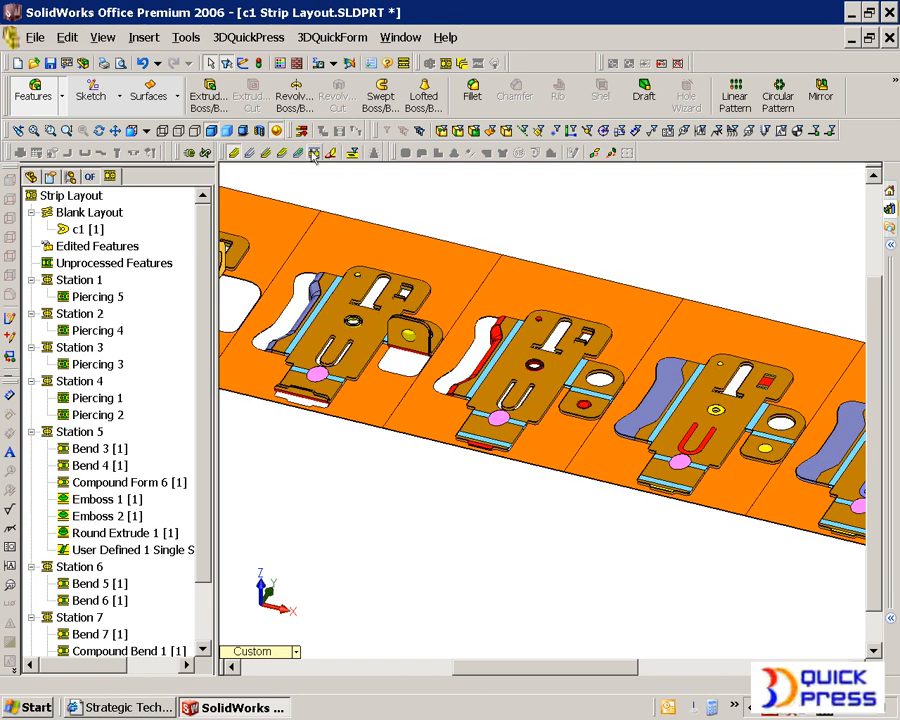
left_click(314, 153)
Step: Examine the part's forming and piercing at each station along the progression in close-up and overall views
scroll(608, 432, "up", 3)
middle_click_drag(607, 436, 495, 481)
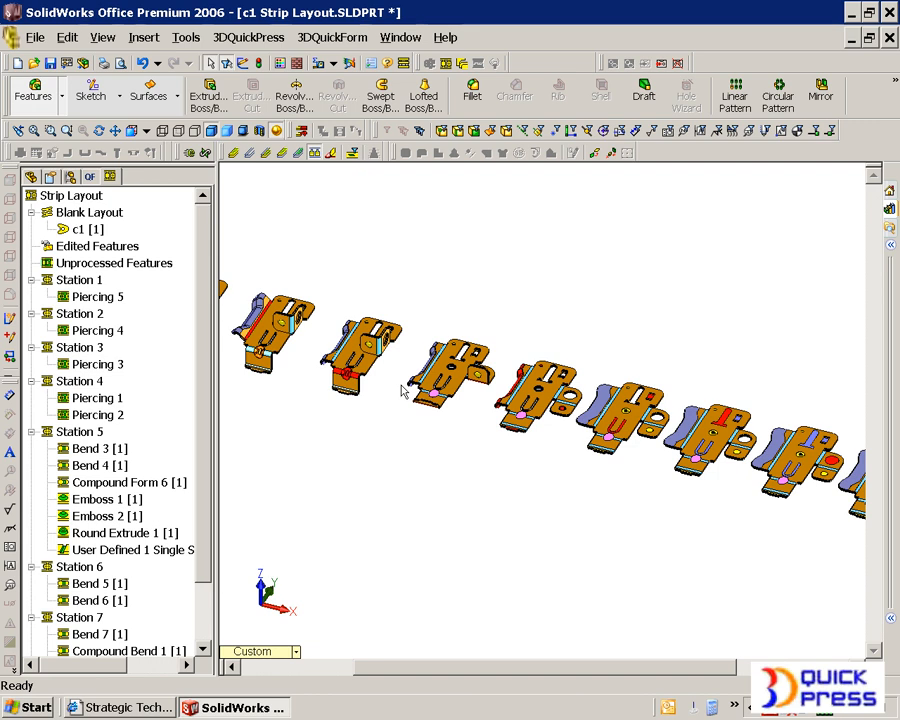
scroll(540, 440, "down", 5)
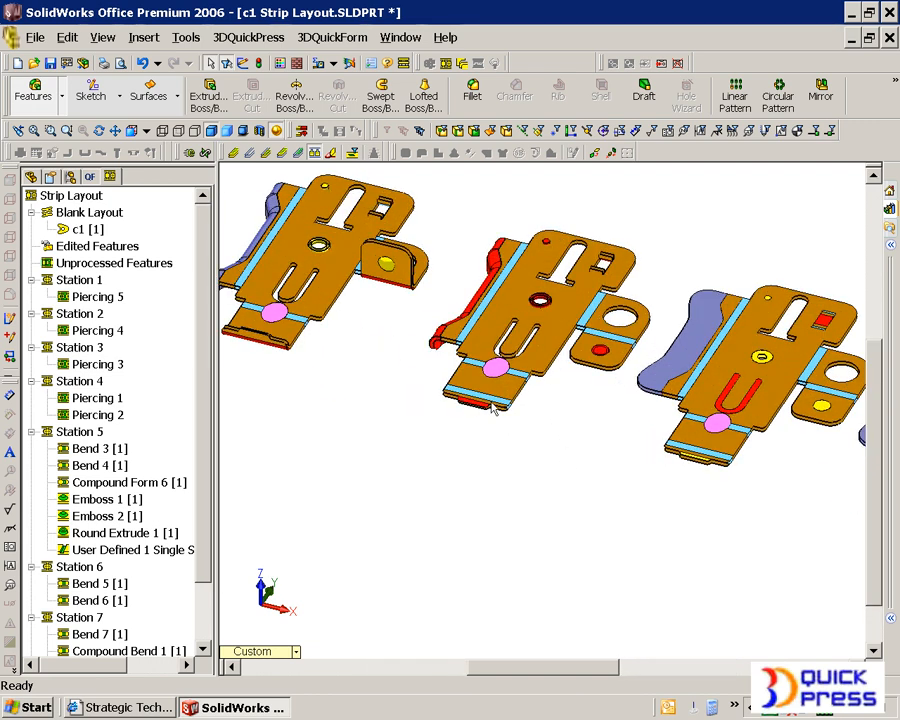
scroll(484, 405, "up", 2)
middle_click_drag(484, 405, 398, 372)
scroll(352, 364, "down", 5)
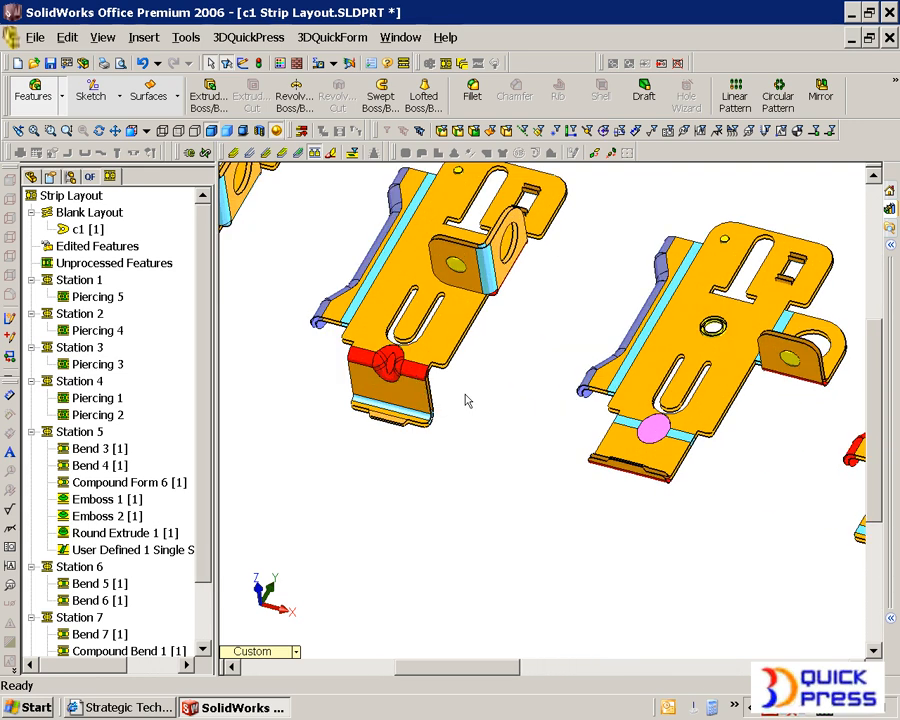
scroll(480, 393, "up", 8)
scroll(762, 458, "down", 4)
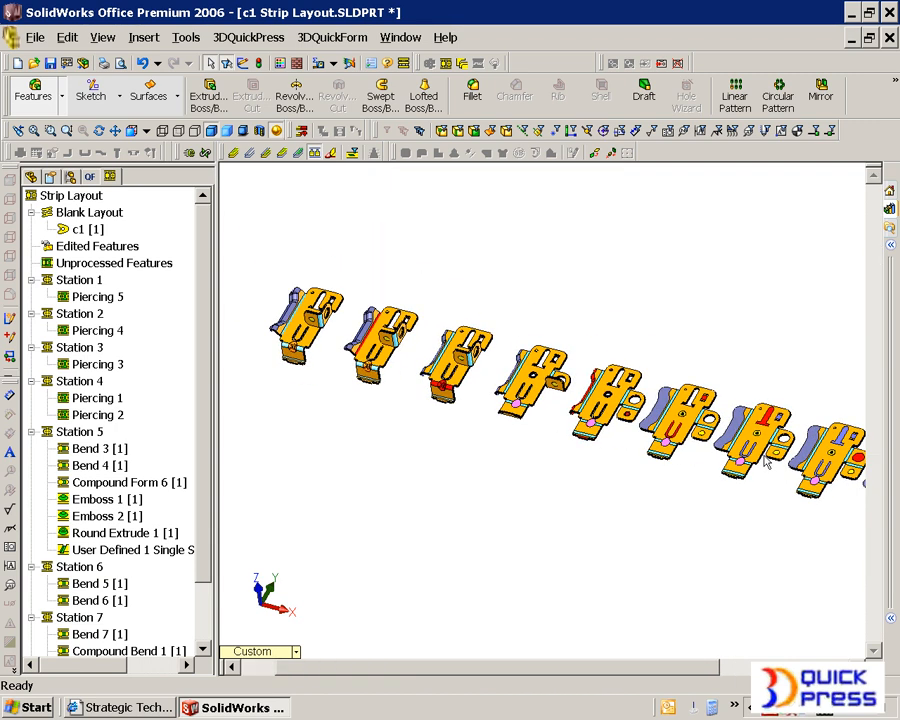
scroll(714, 428, "up", 3)
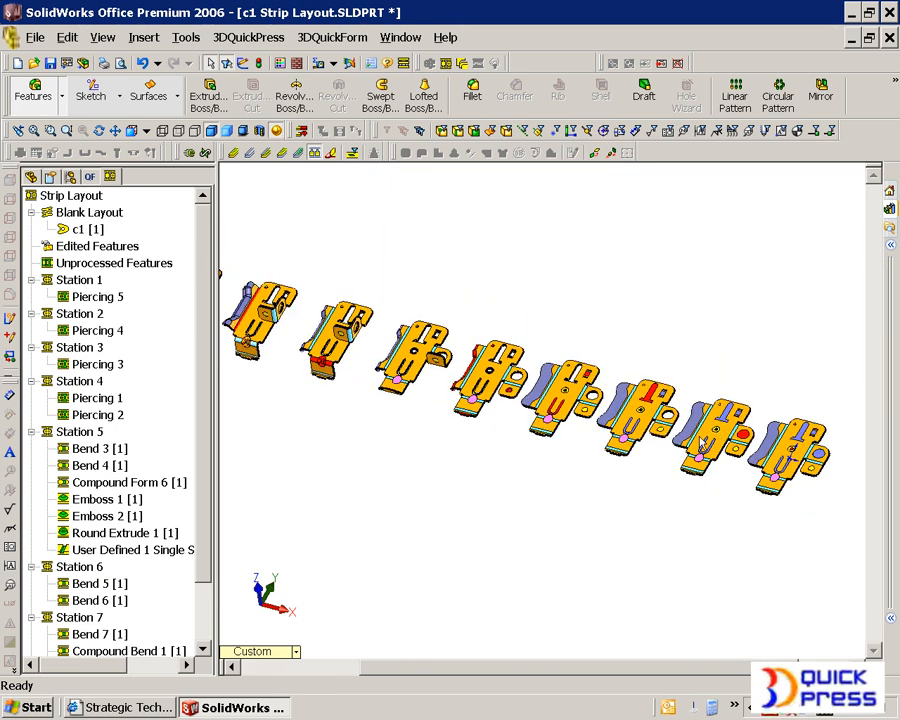
Step: Move Piercing 4 from Station 2 to Station 1 so both round holes are pierced together
scroll(690, 440, "down", 5)
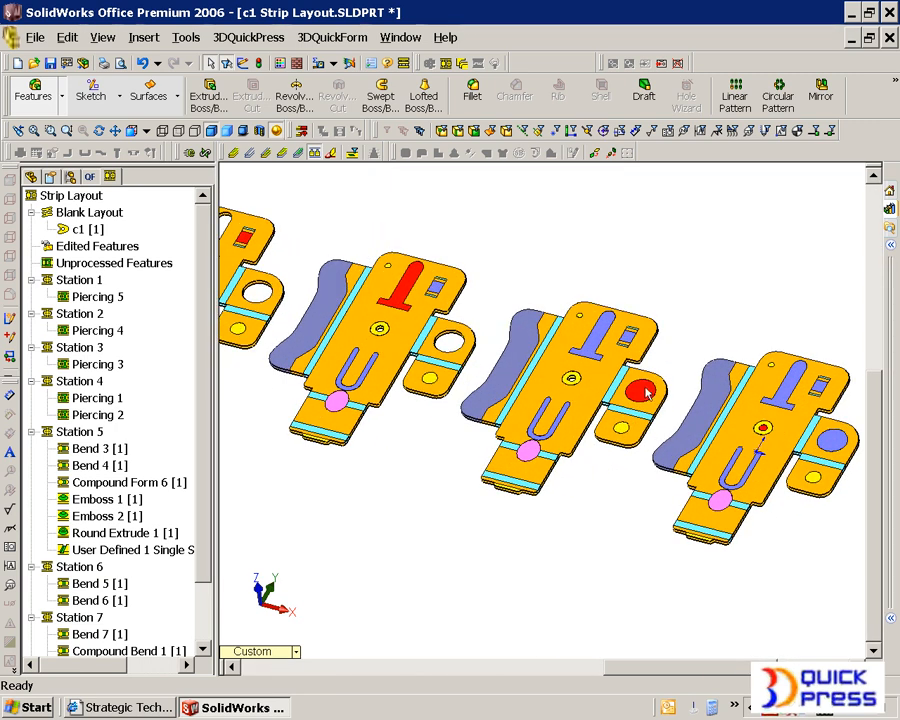
left_click(83, 298)
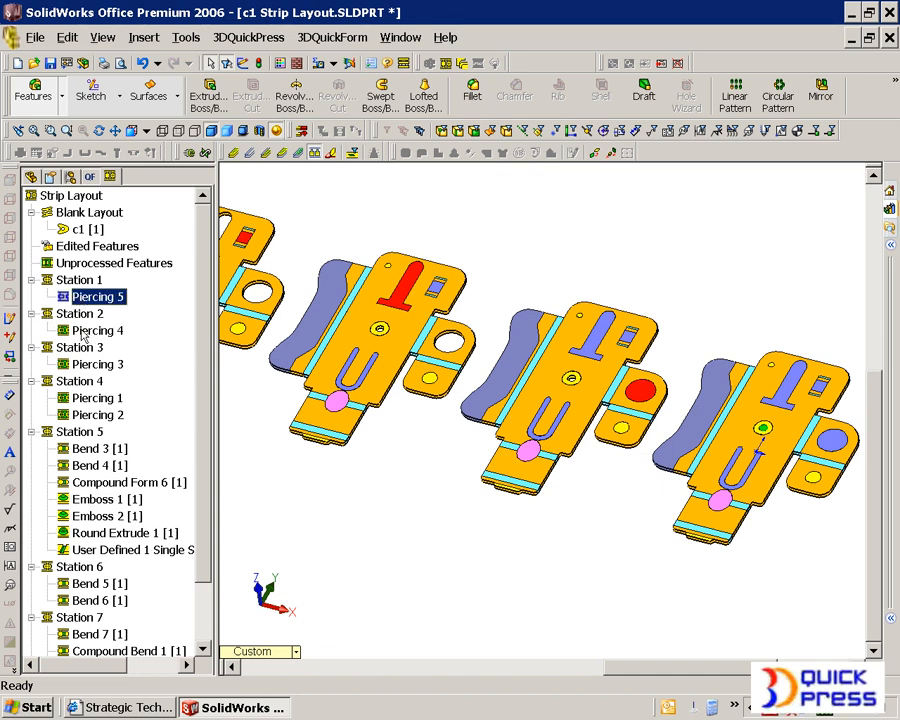
left_click(86, 331)
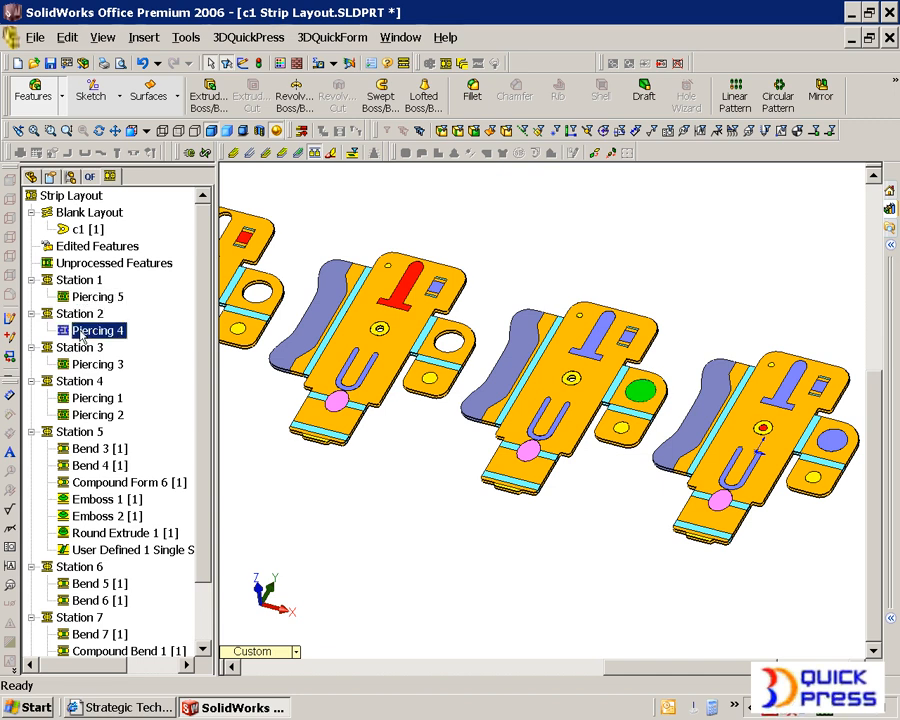
left_click_drag(83, 338, 78, 280)
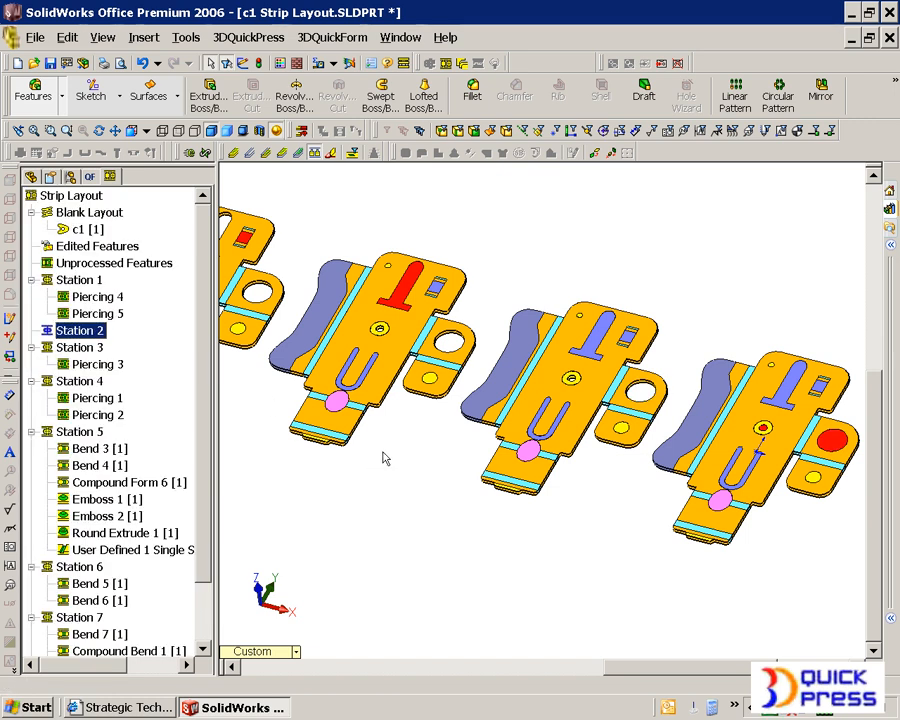
Step: Move Piercing 1 and Piercing 2 together from Station 4 to Station 1
scroll(464, 458, "up", 5)
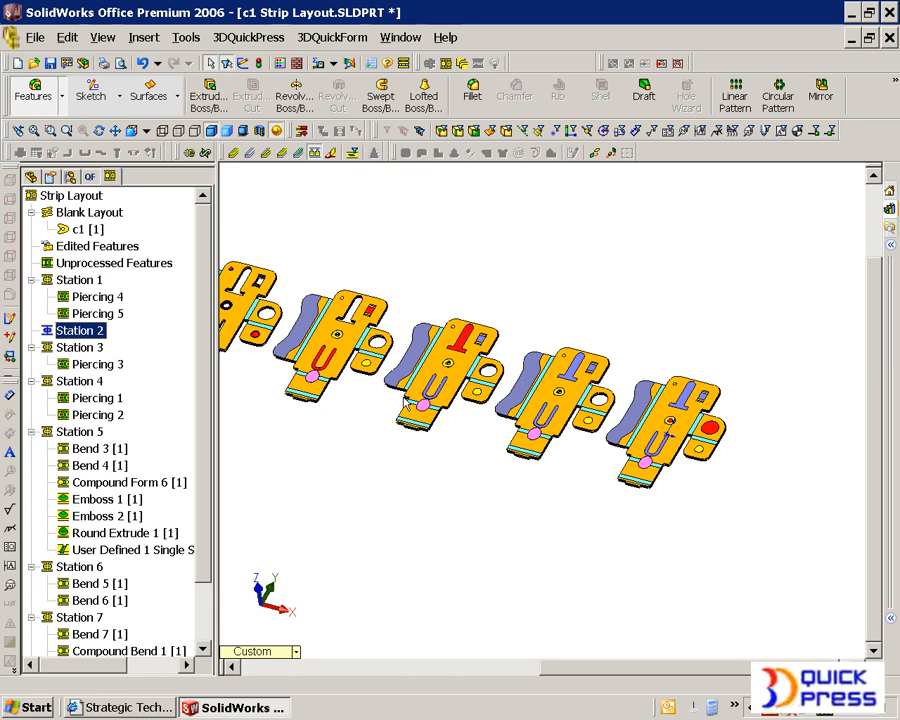
scroll(427, 396, "down", 3)
left_click(381, 398)
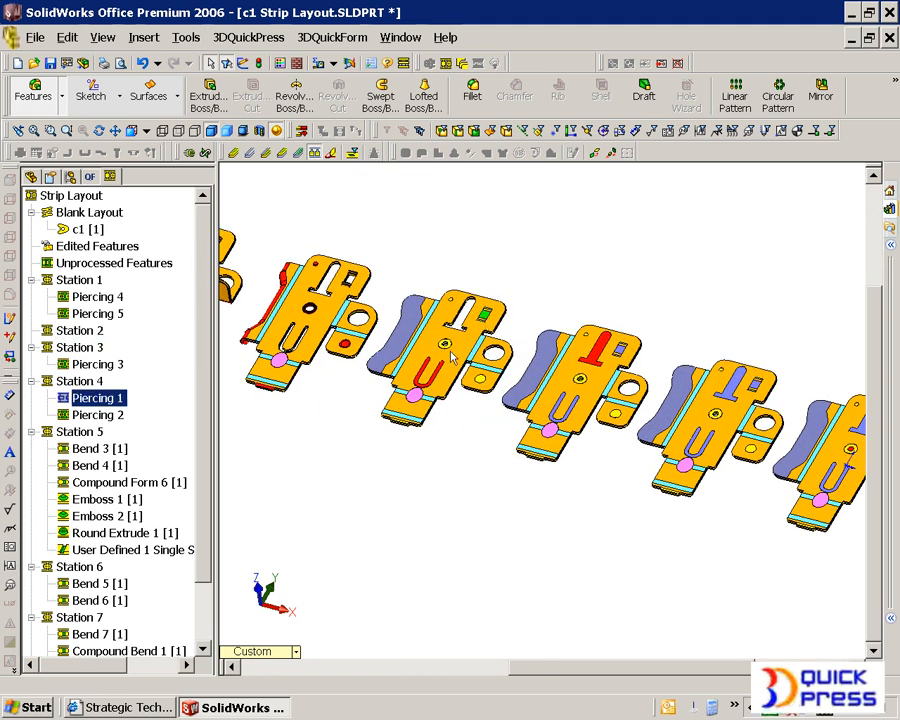
left_click(99, 415)
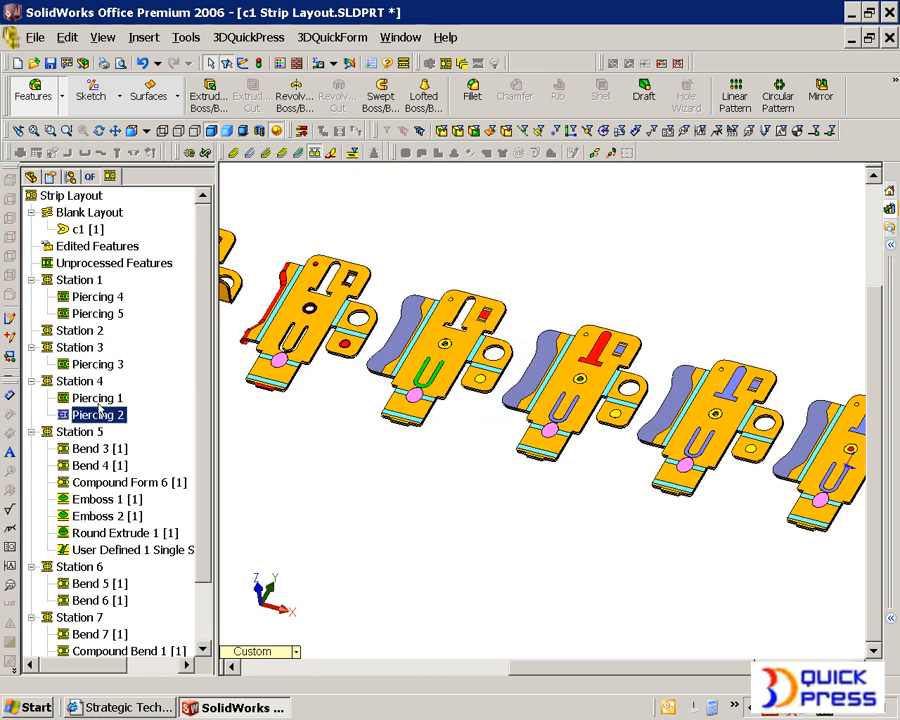
left_click(97, 398, "ctrl")
left_click_drag(97, 398, 89, 281)
scroll(727, 445, "up", 3)
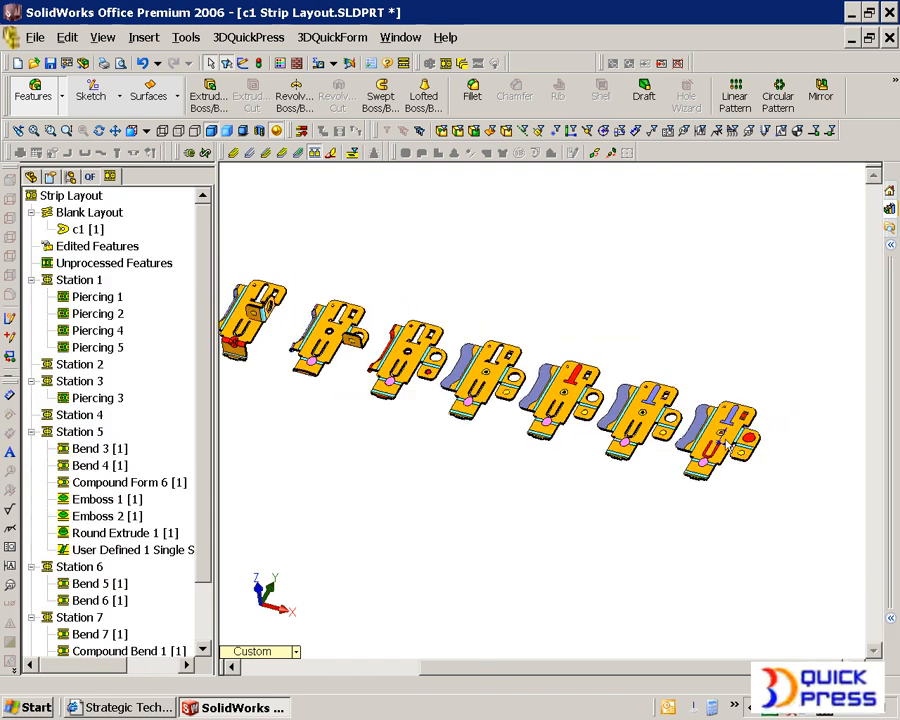
scroll(726, 444, "down", 5)
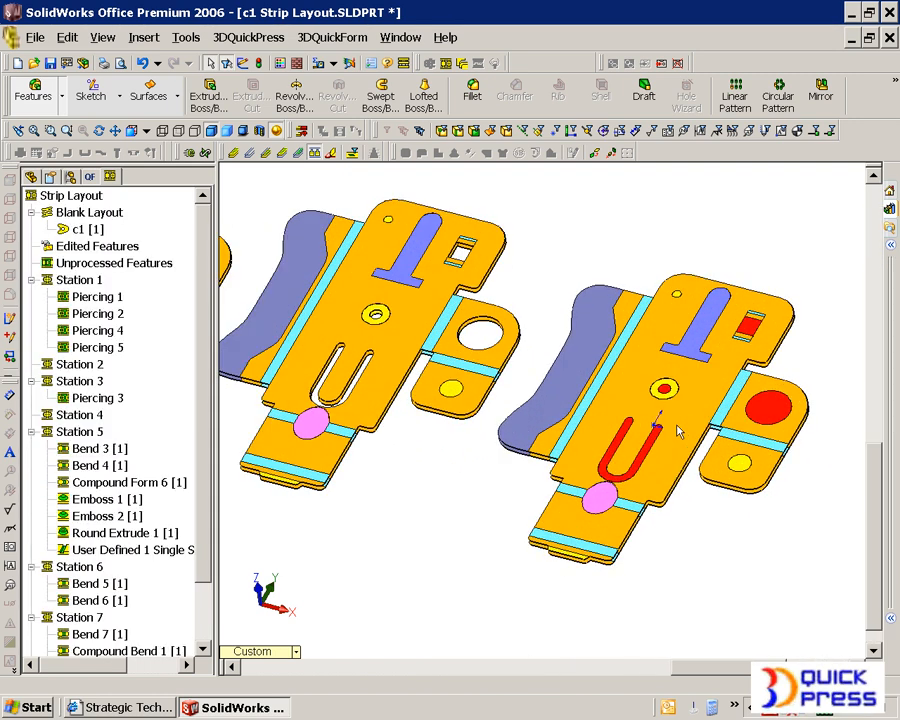
Step: Activate the User Defined 1 side-flange form at Station 6 instead of Station 5
scroll(321, 430, "up", 8)
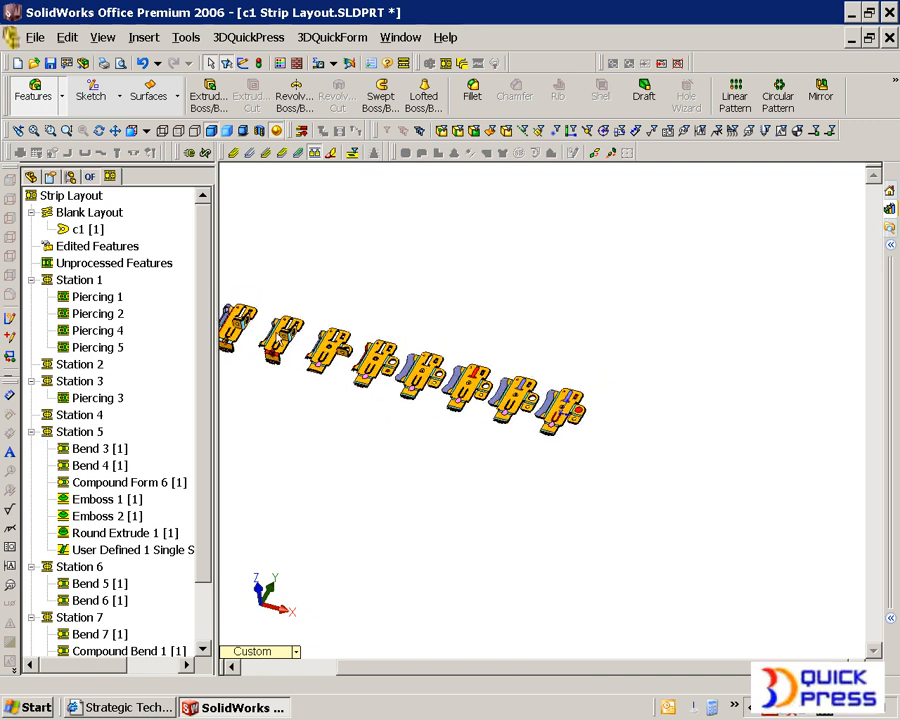
scroll(455, 410, "down", 5)
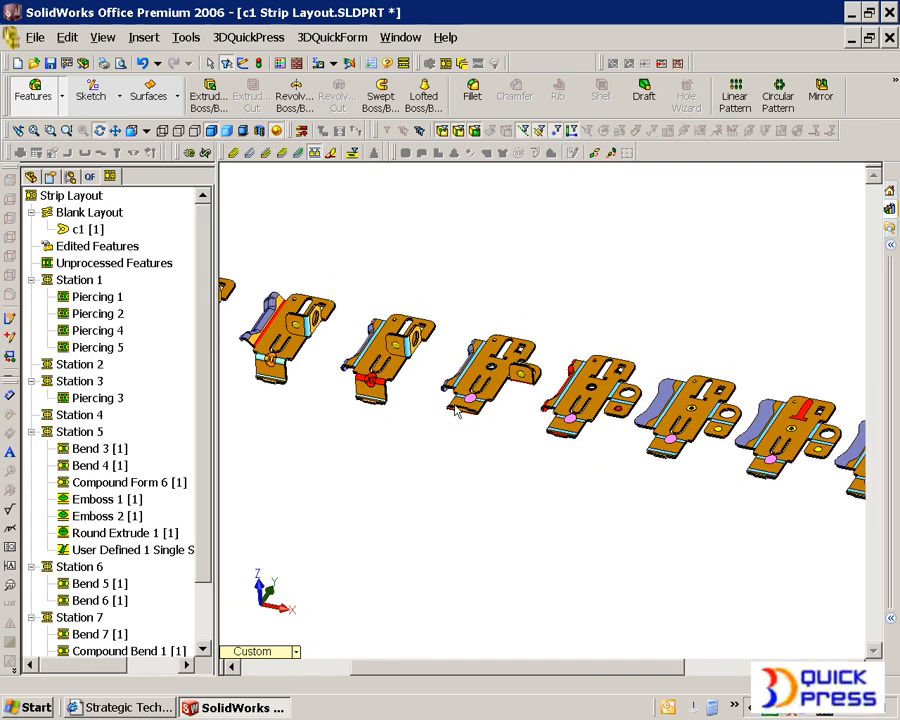
middle_click_drag(586, 444, 538, 412)
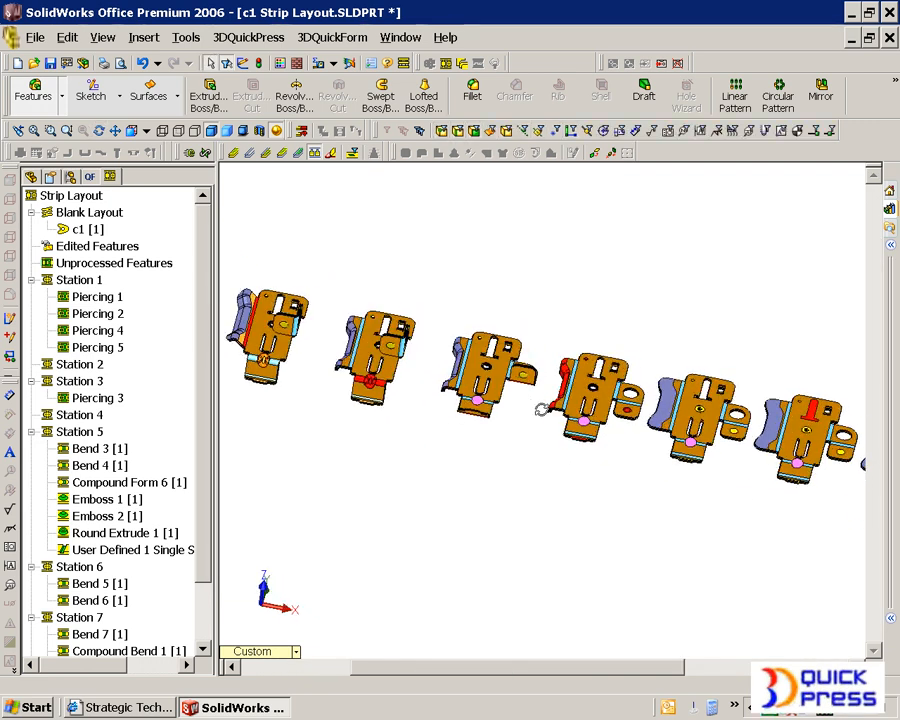
scroll(540, 410, "down", 5)
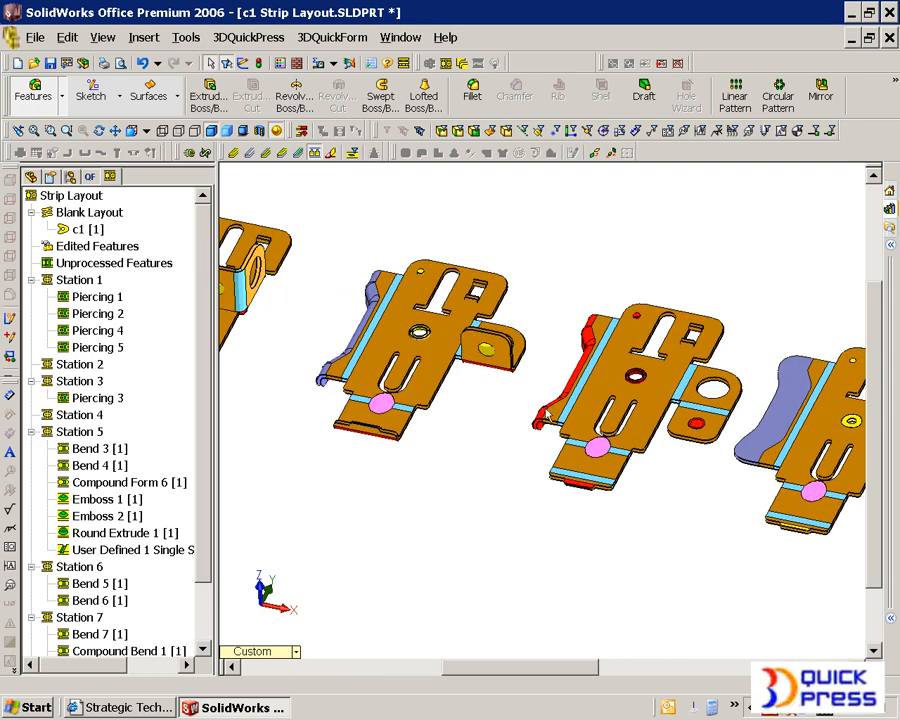
middle_click_drag(387, 397, 410, 290)
scroll(410, 290, "down", 3)
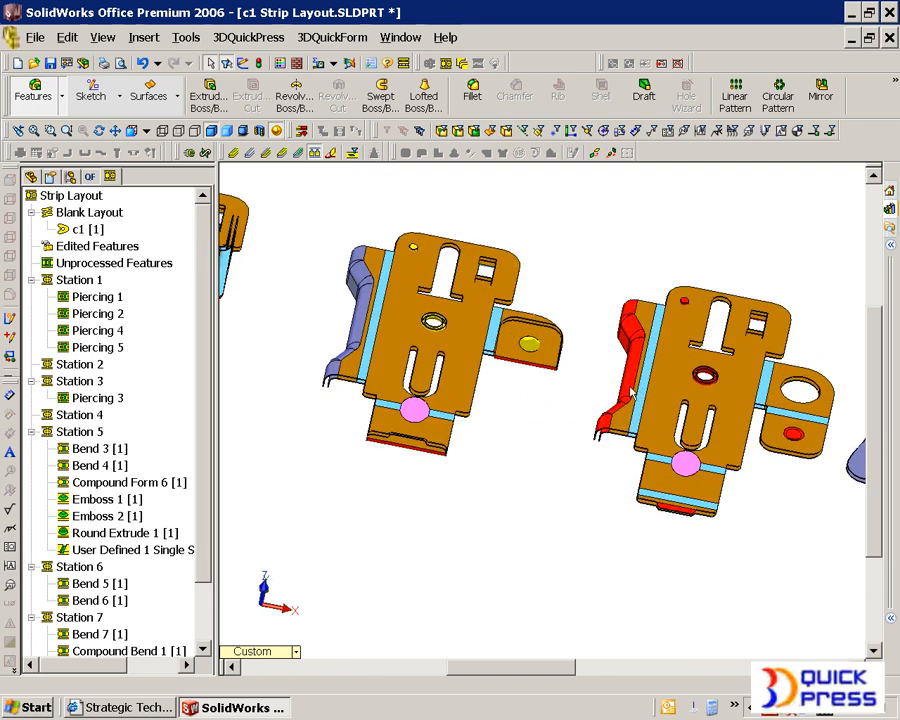
left_click(367, 342)
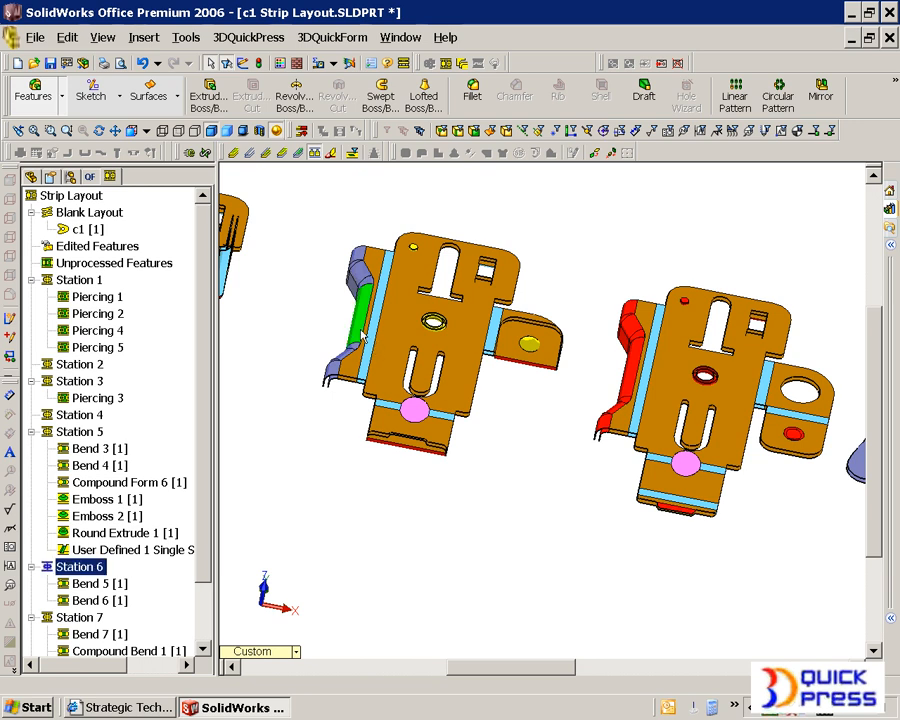
right_click(362, 340)
left_click(447, 541)
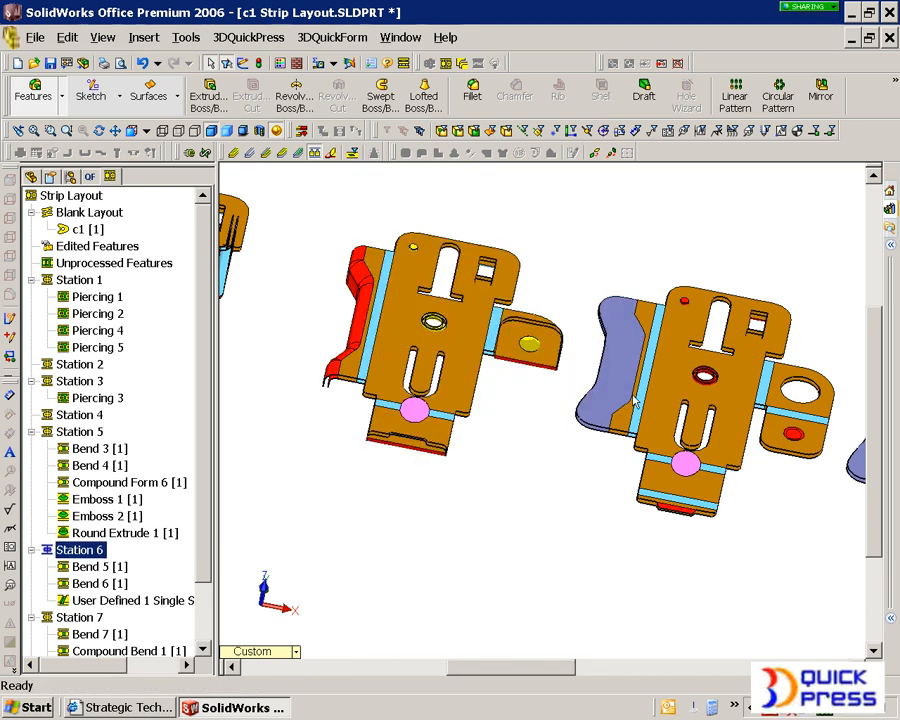
Step: Activate Bend 8, the long bend beside the user-defined flange, at Station 6
left_click(365, 373)
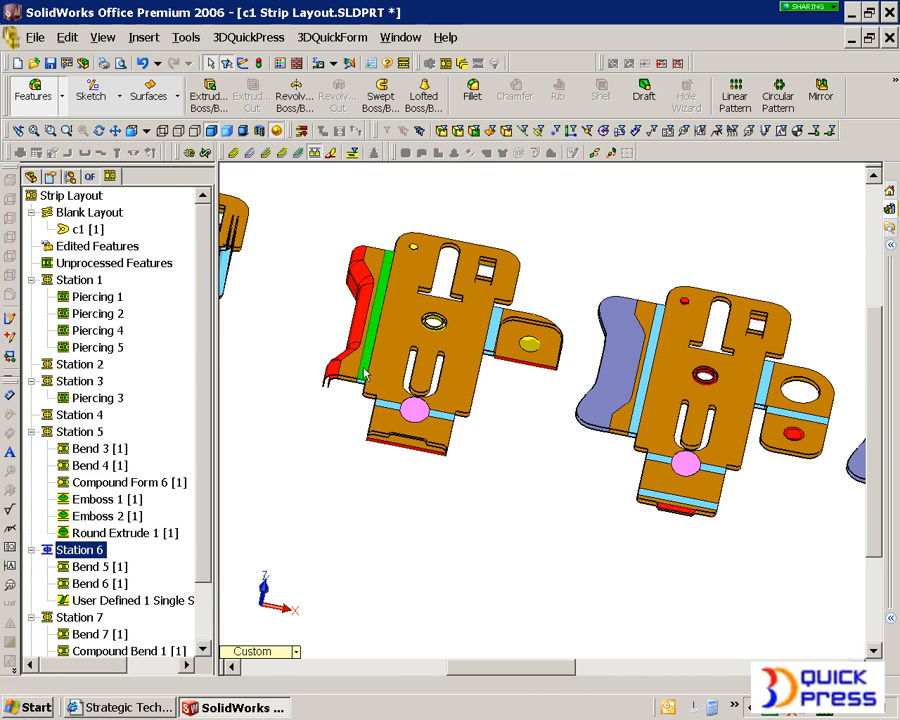
right_click(365, 373)
left_click(447, 540)
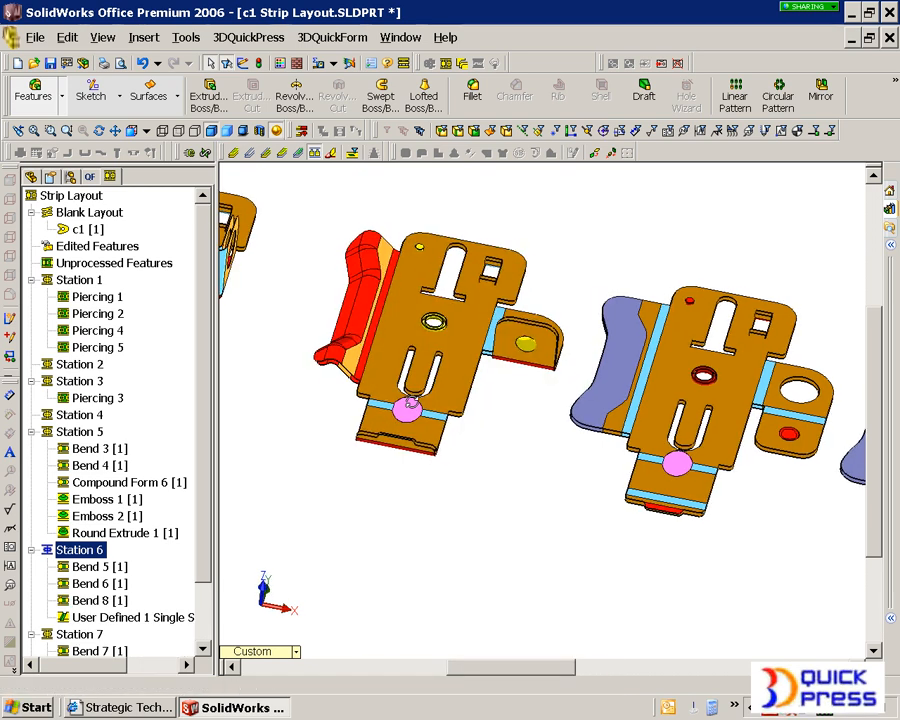
Step: Split Bend 8 at Station 6 into three sections of 15 degrees each
left_click(96, 600)
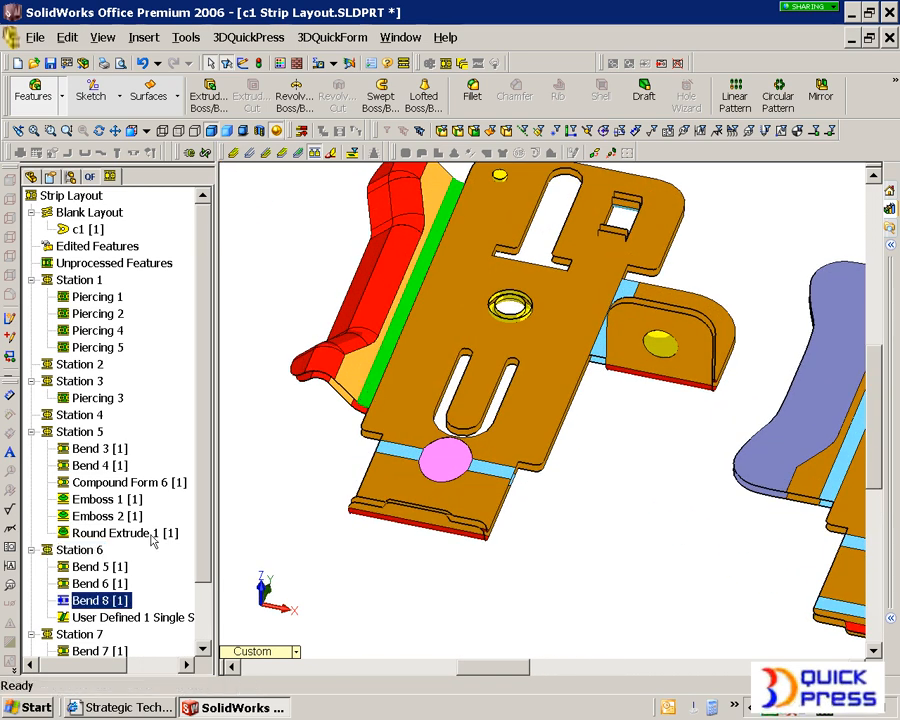
right_click(118, 602)
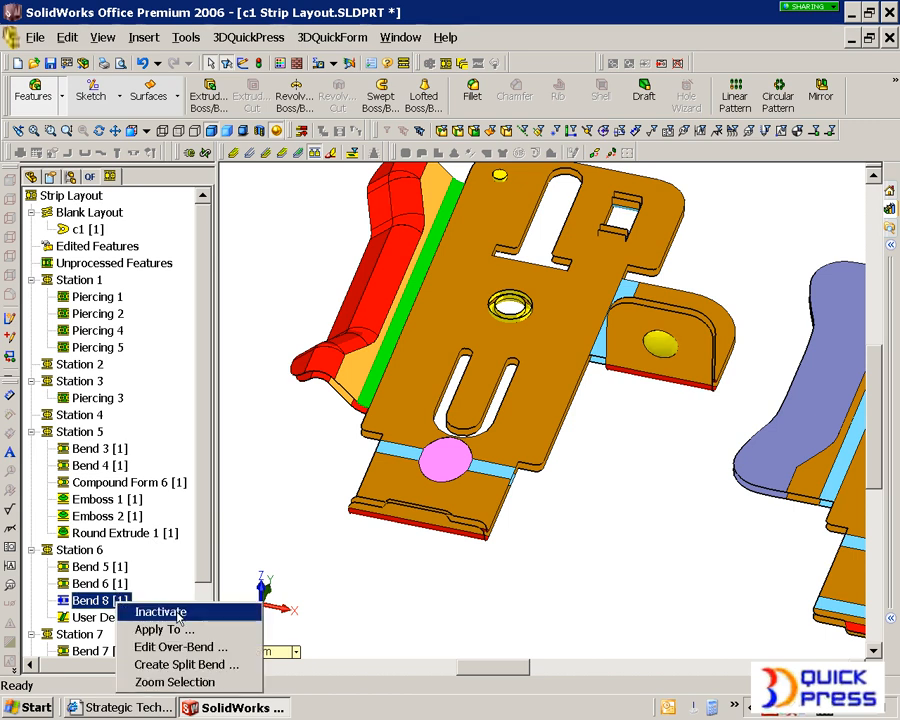
left_click(180, 664)
left_click(192, 267)
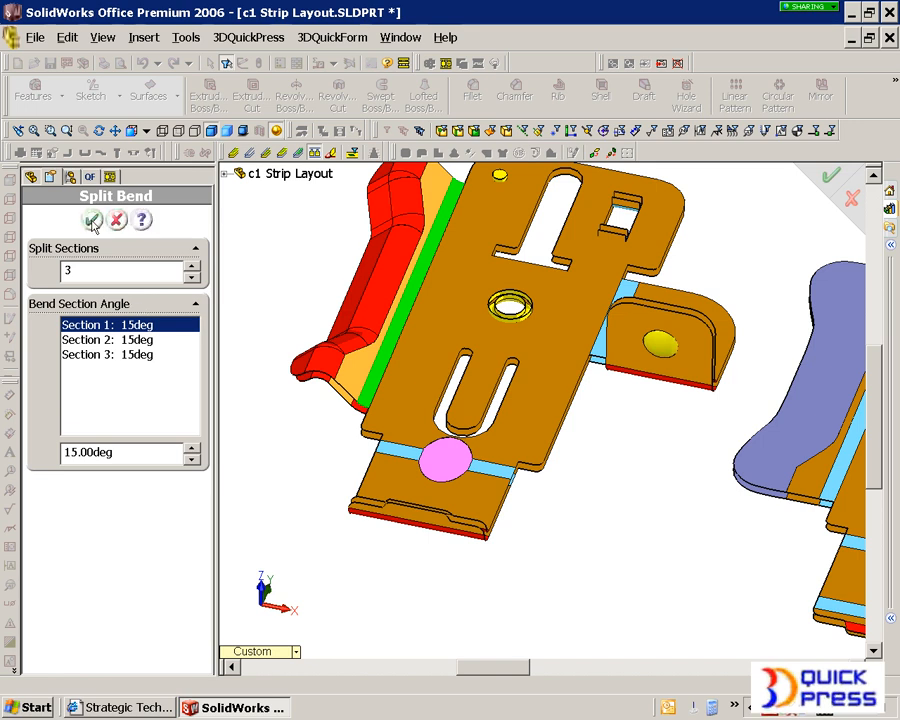
left_click(92, 222)
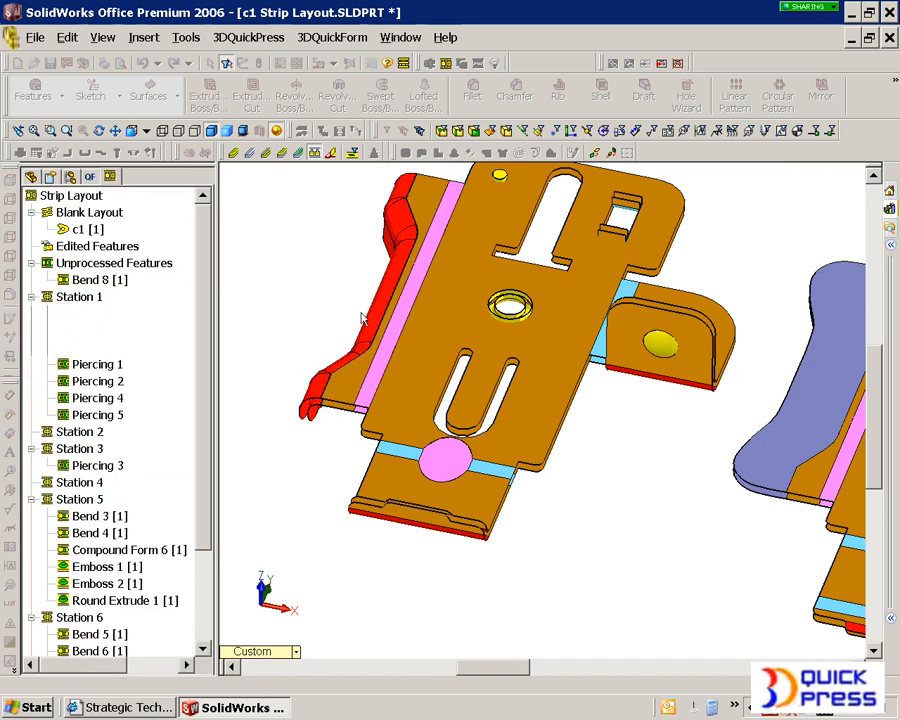
Step: Inactivate the middle section of the split bend, Bend 8 Split 1, at Station 6
scroll(373, 390, "down", 5)
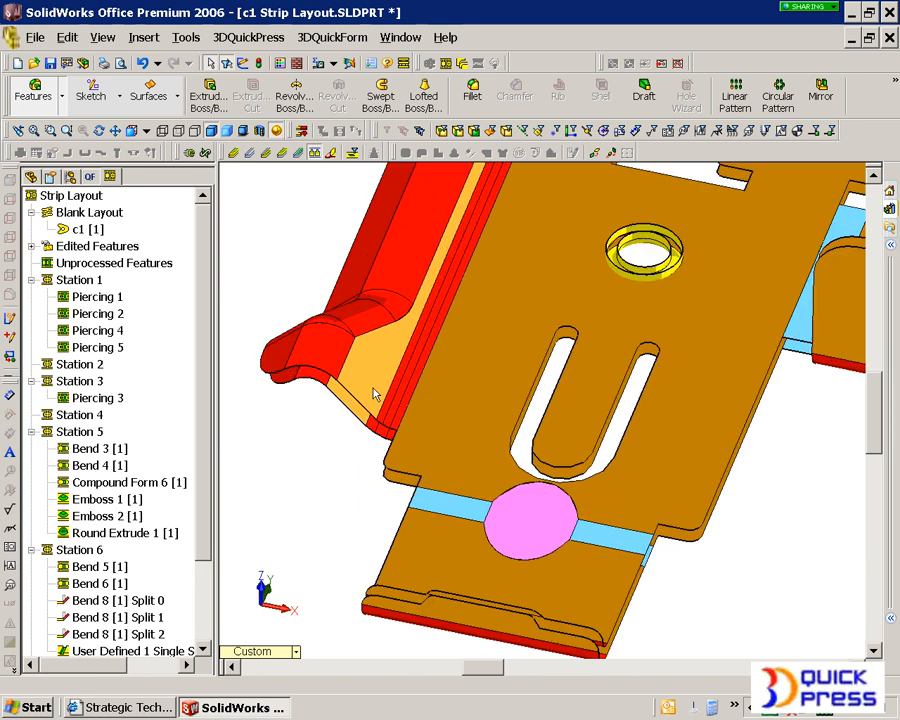
right_click(420, 434)
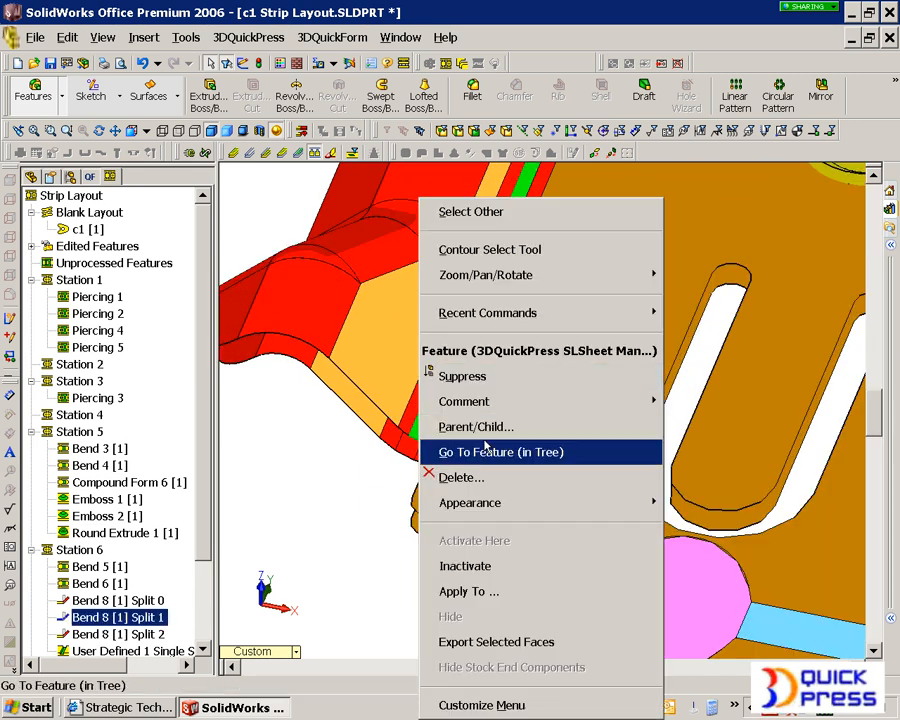
left_click(452, 566)
scroll(406, 488, "up", 6)
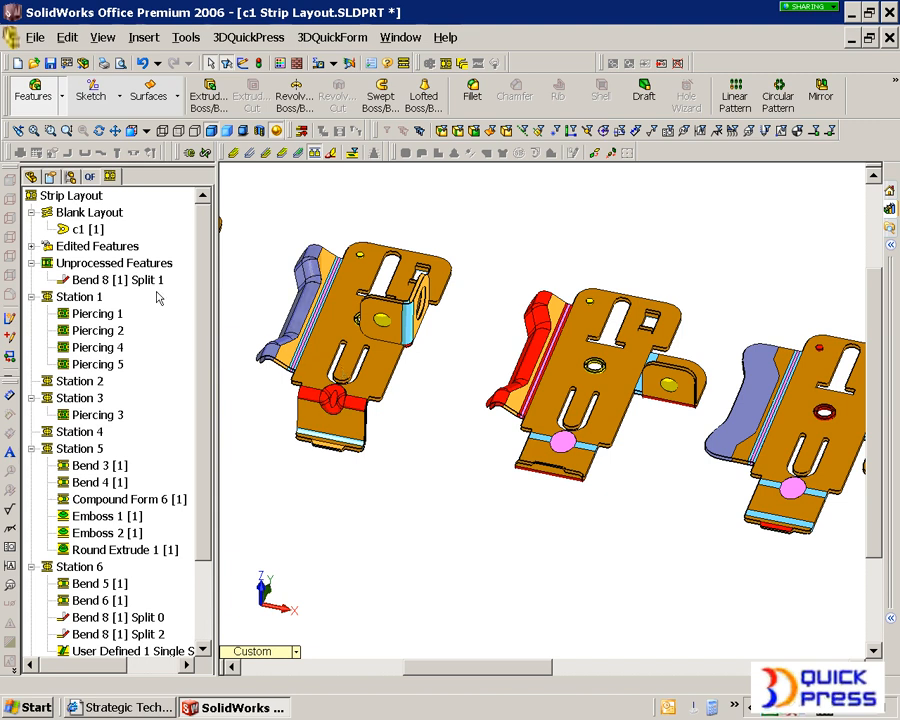
Step: Apply the unprocessed Bend 8 Split 1 section to Station 7
left_click(88, 283)
right_click(88, 283)
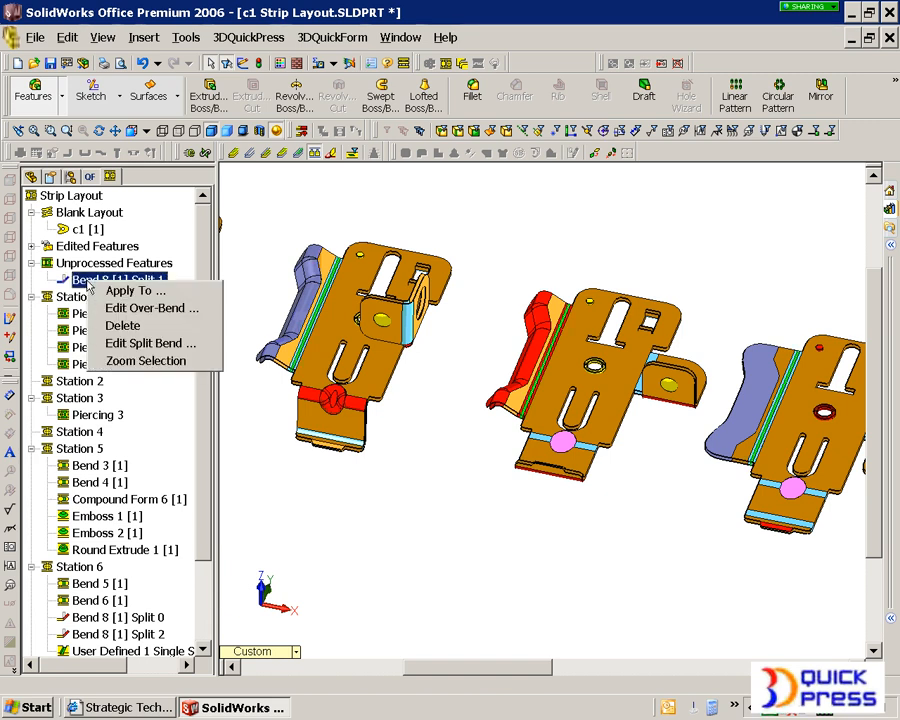
left_click(120, 291)
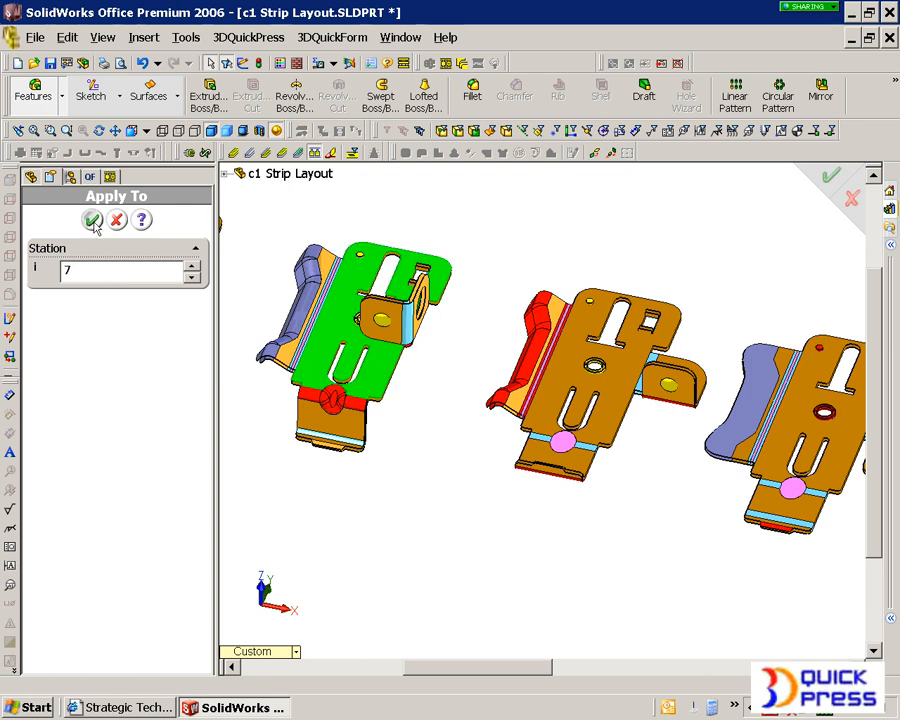
left_click(92, 222)
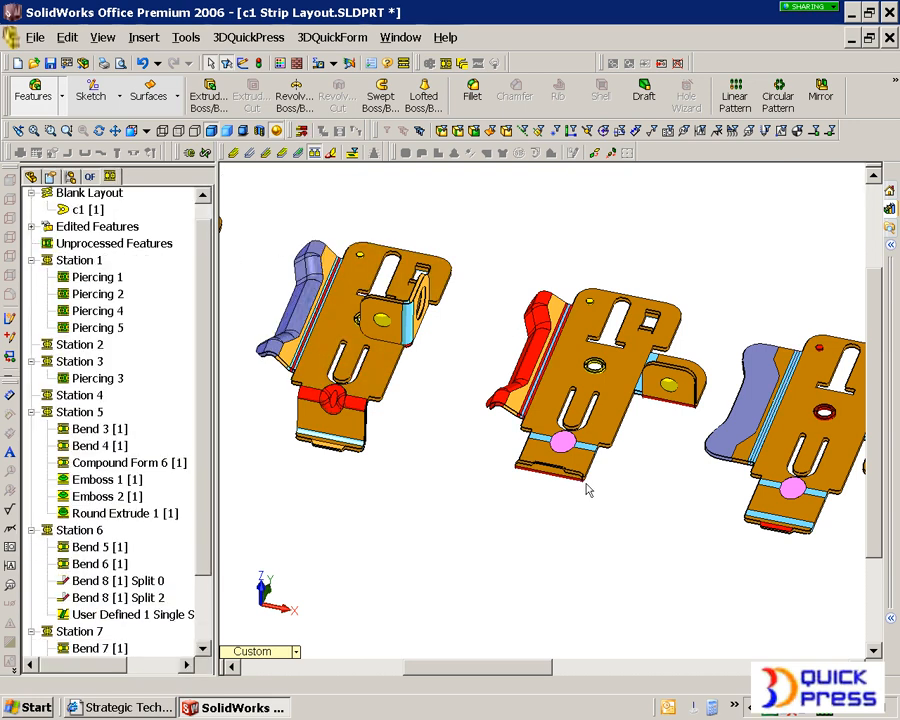
Step: Give Bend 5 at Station 6 an active over-bend of 10 degrees and compare it with the neighbouring station
scroll(570, 474, "down", 5)
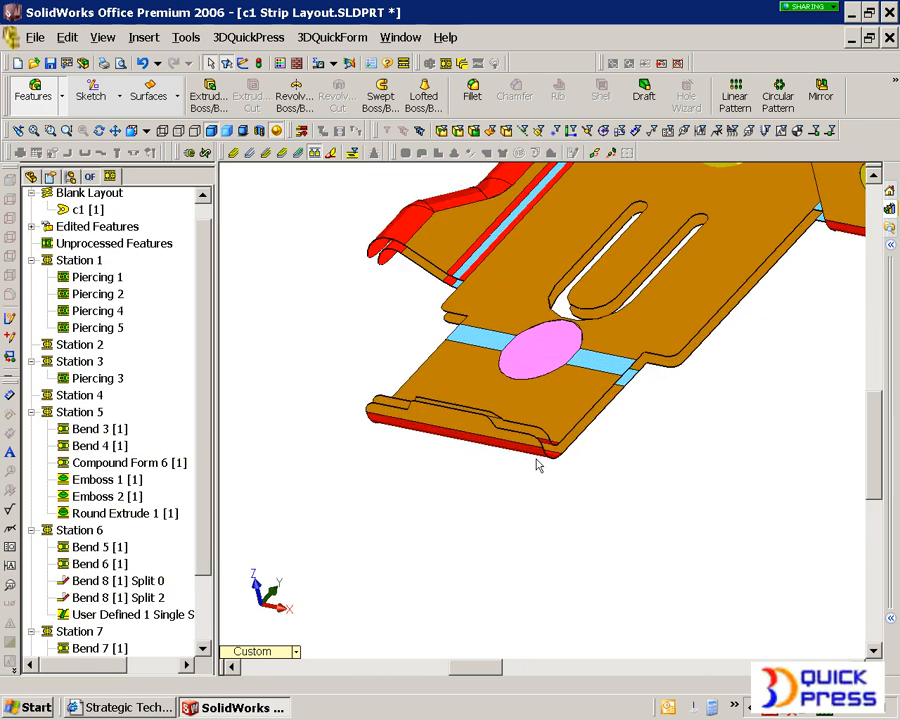
left_click(537, 455)
right_click(121, 548)
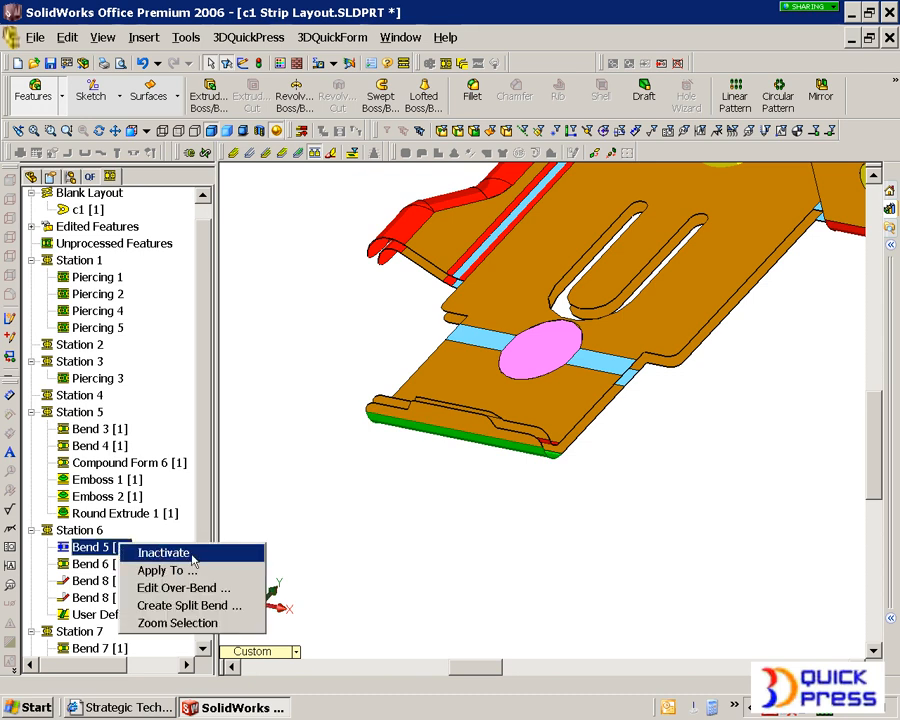
left_click(199, 588)
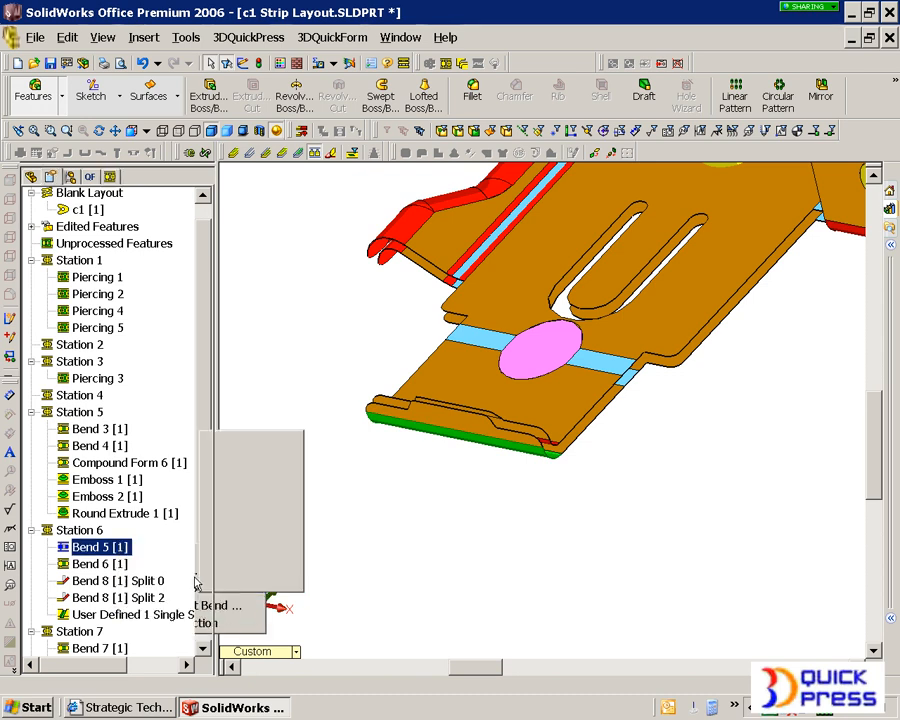
left_click(92, 318)
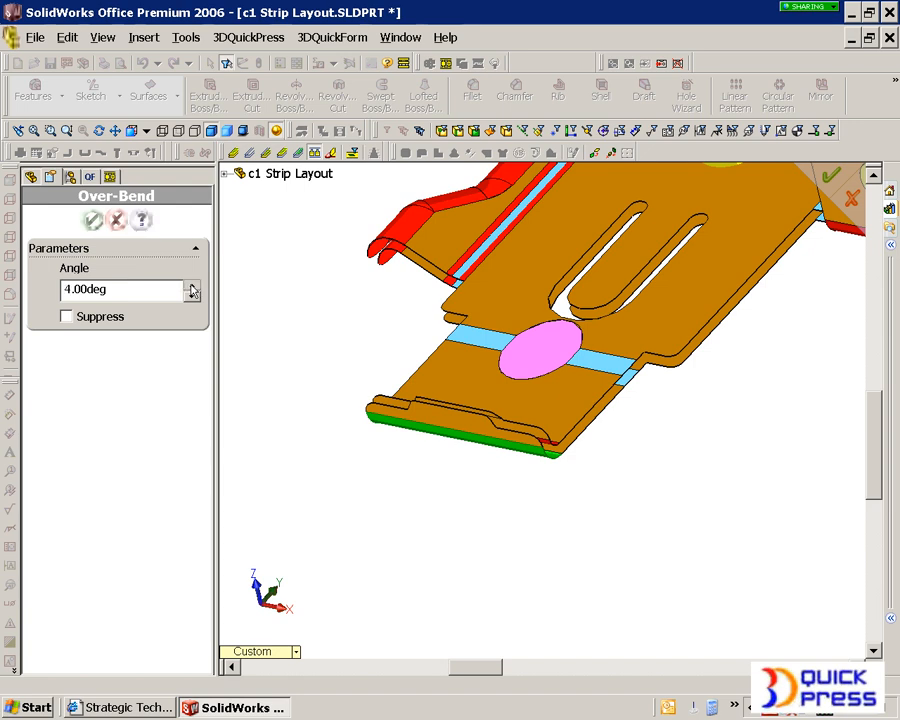
left_click(191, 286)
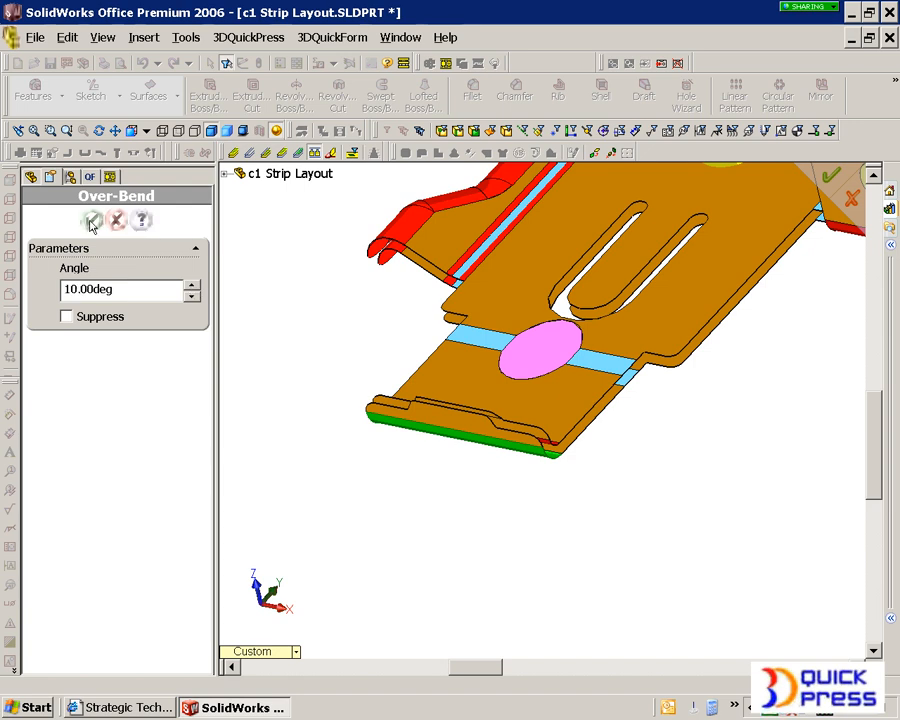
left_click(90, 221)
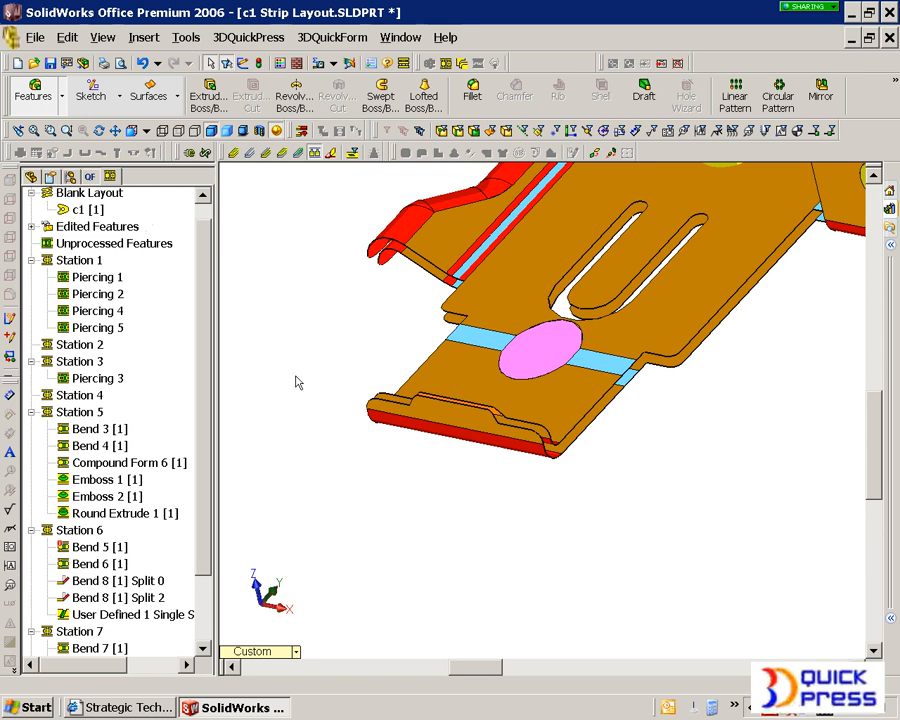
scroll(484, 474, "up", 5)
scroll(378, 445, "down", 5)
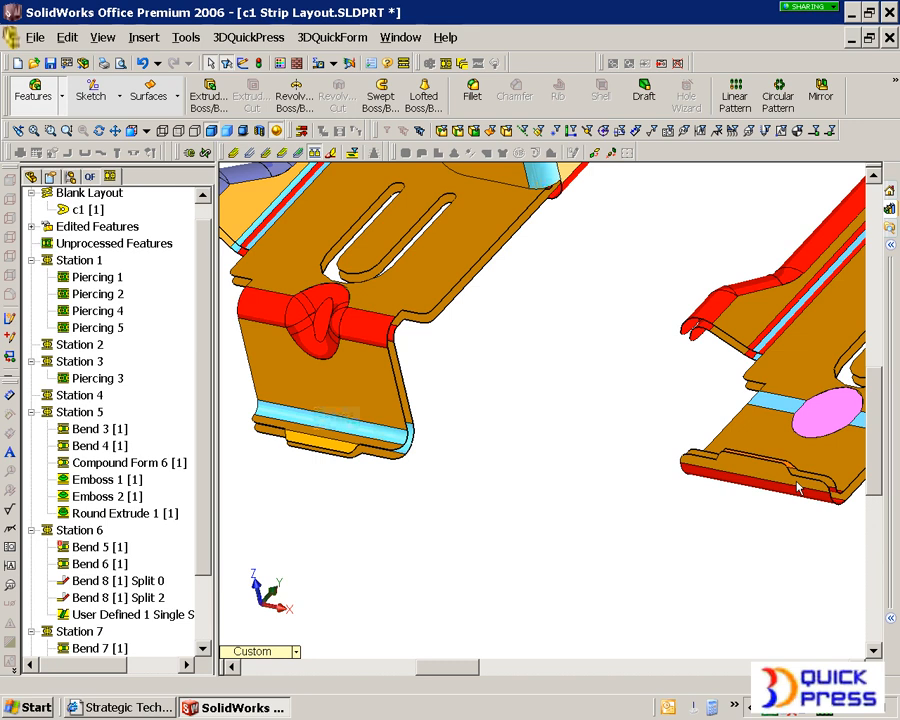
Step: Look over the formed part at the bend stations and show the strip's outer faces around them
scroll(366, 438, "up", 5)
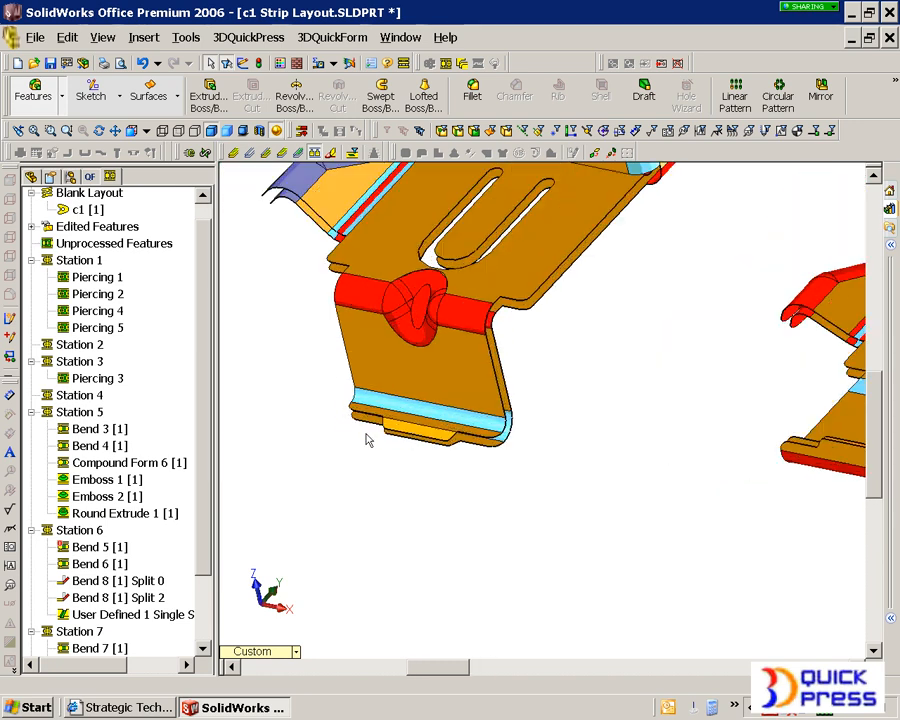
scroll(371, 435, "up", 2)
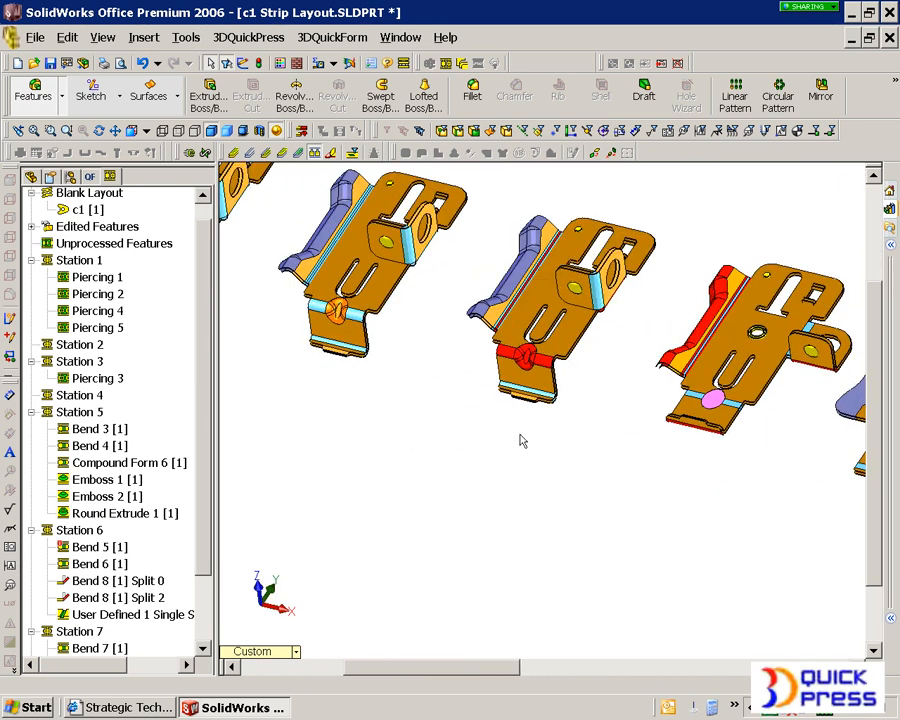
scroll(591, 426, "up", 2)
scroll(552, 418, "down", 2)
scroll(557, 428, "down", 2)
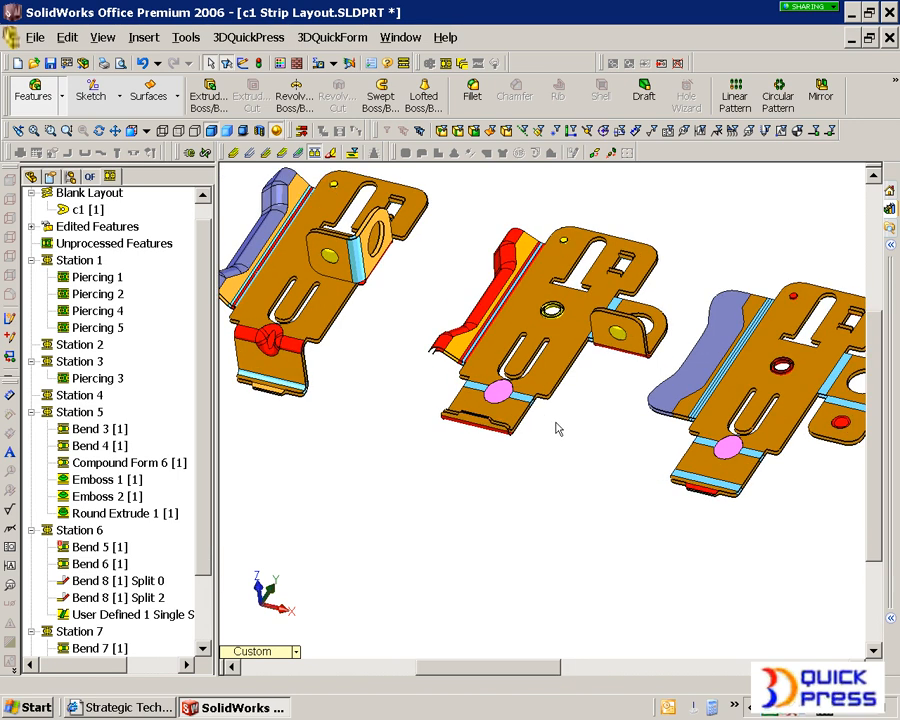
left_click(314, 153)
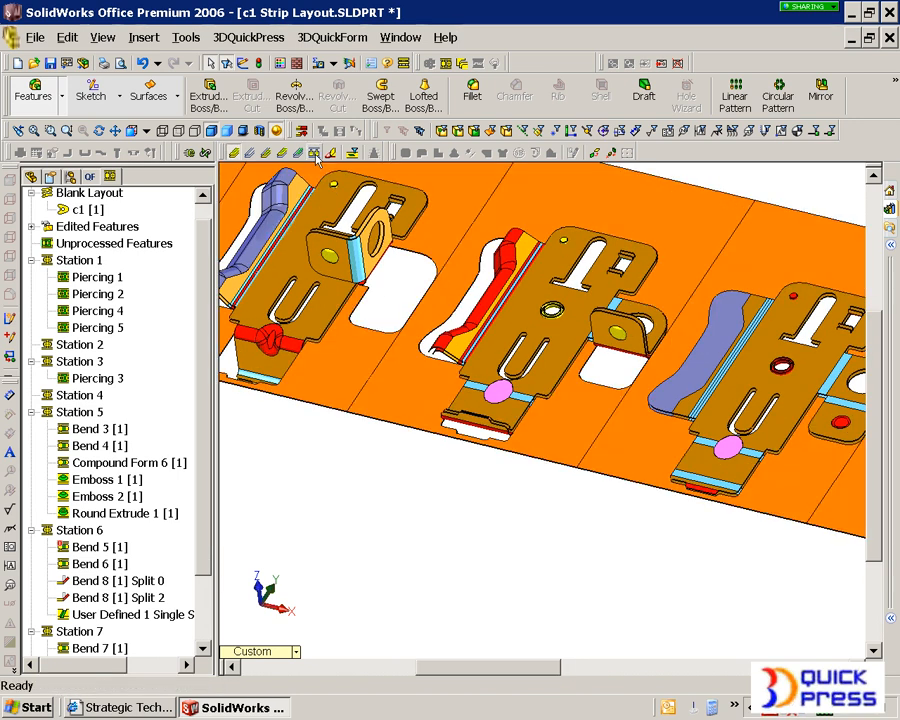
Step: Try the different strip face display modes with outer faces shown and hidden, and return to the full-thickness strip display
left_click(250, 153)
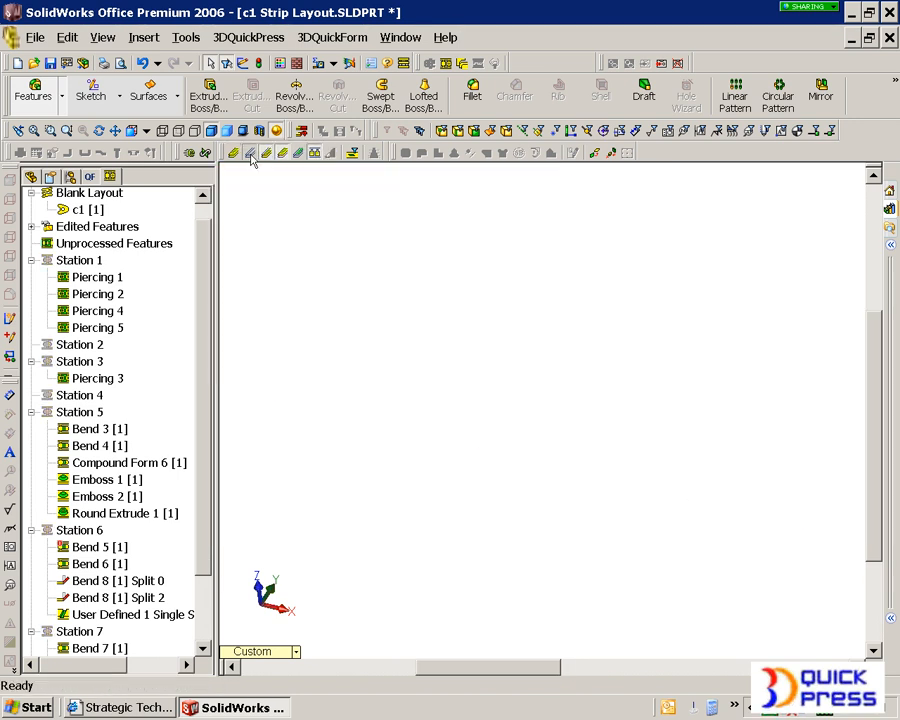
left_click(268, 155)
left_click(281, 153)
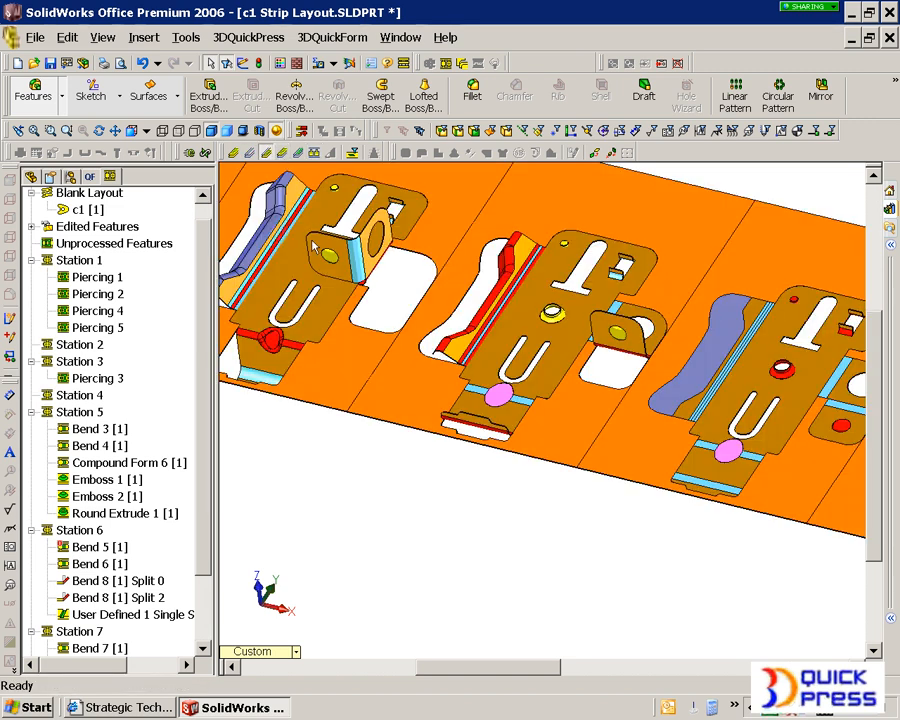
left_click(312, 153)
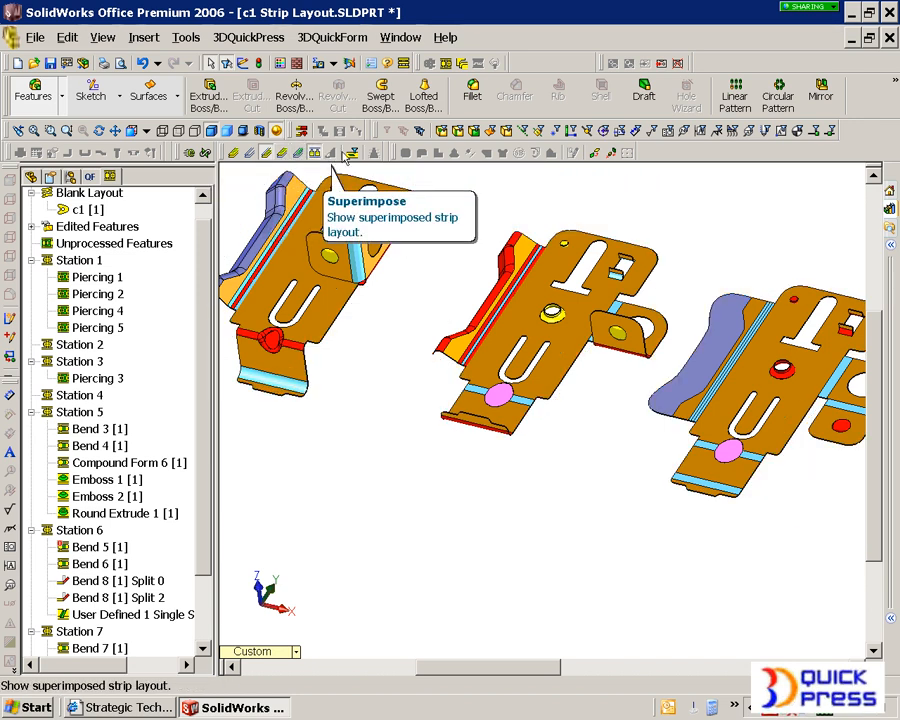
left_click(346, 155)
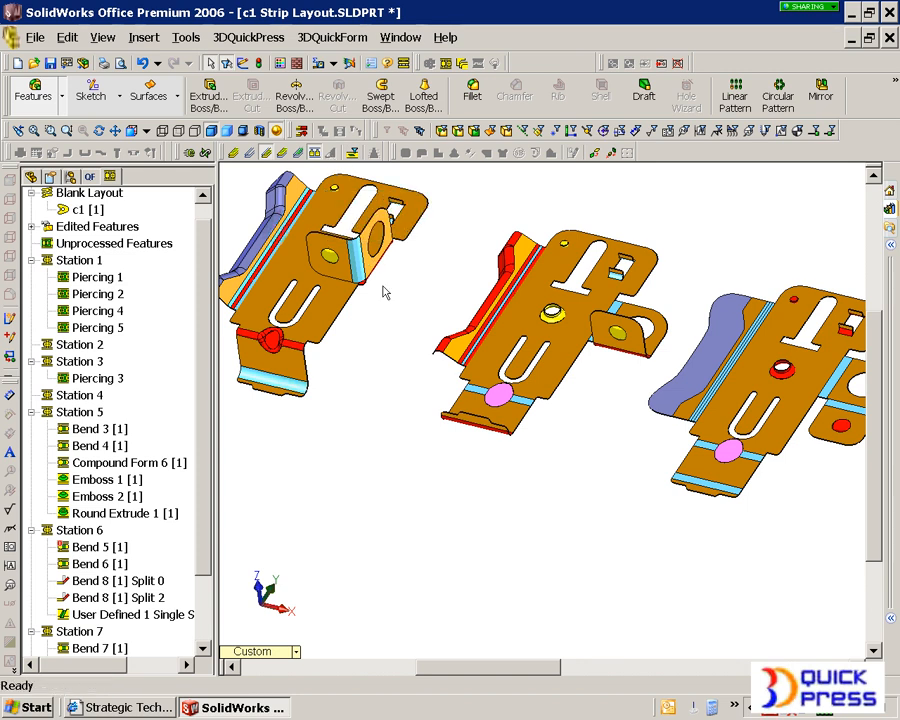
left_click(237, 154)
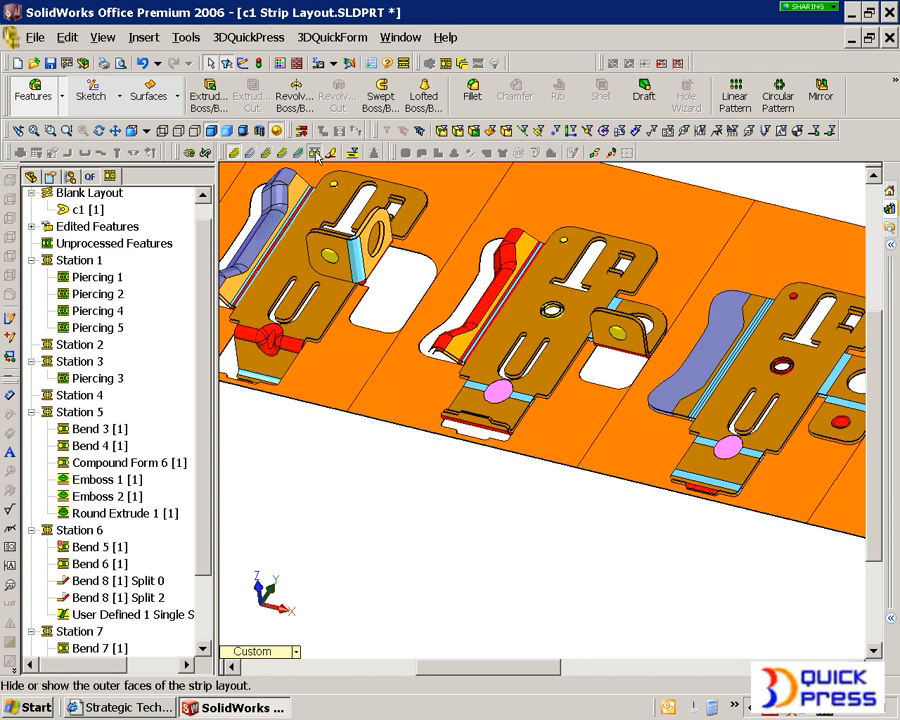
Step: Accept the strip transparency, compare part shapes in a superimposed strip layout without outer faces, and restore the normal strip display
left_click(300, 154)
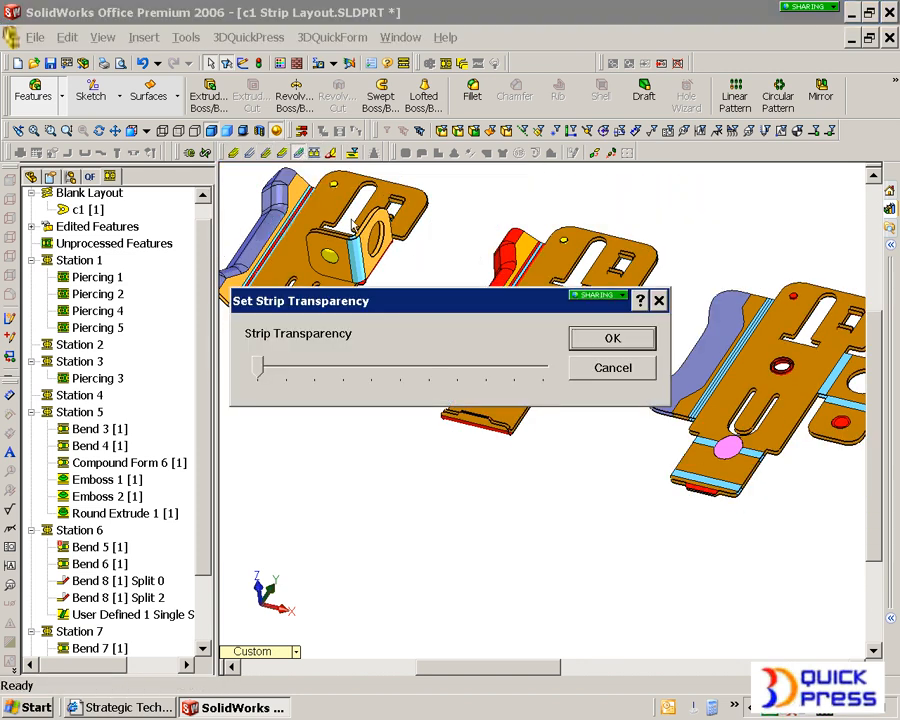
left_click(612, 339)
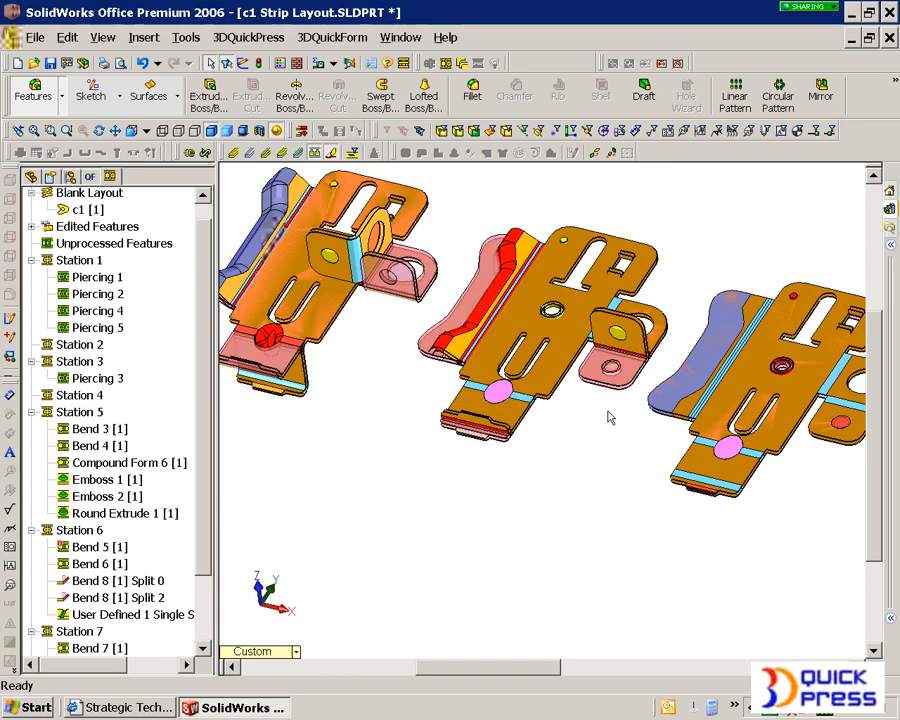
middle_click_drag(606, 410, 614, 413)
scroll(499, 383, "down", 1)
scroll(501, 390, "down", 5)
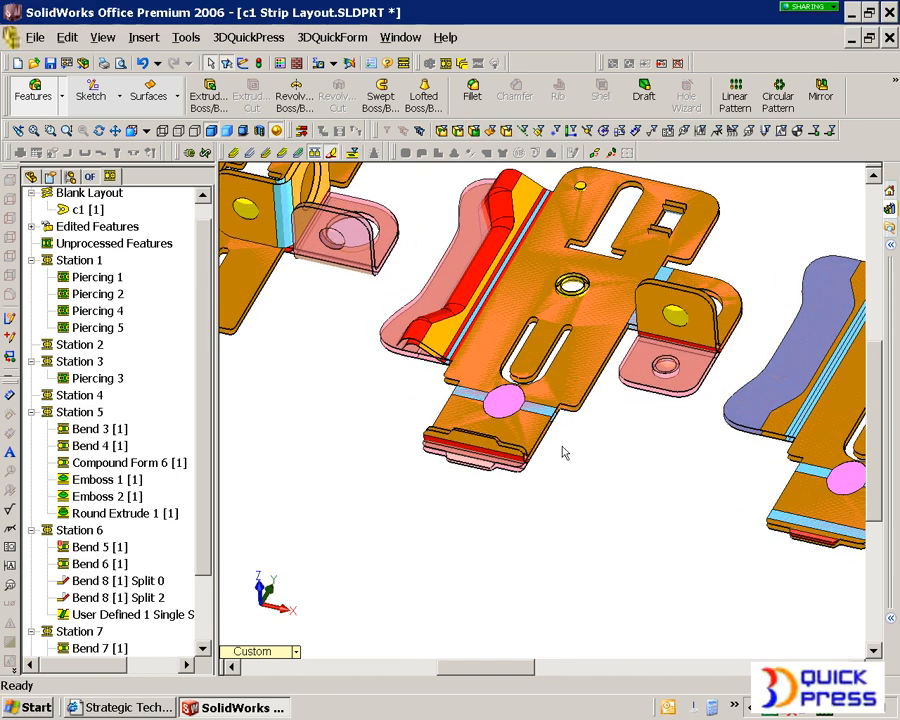
middle_click_drag(530, 410, 615, 408)
scroll(527, 412, "up", 3)
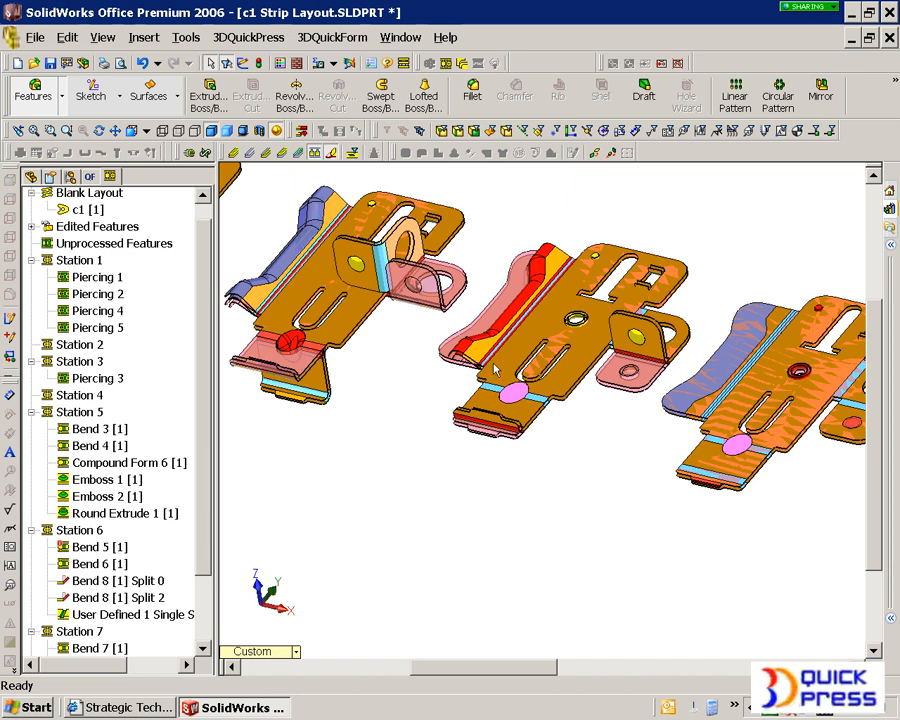
middle_click_drag(493, 370, 414, 347)
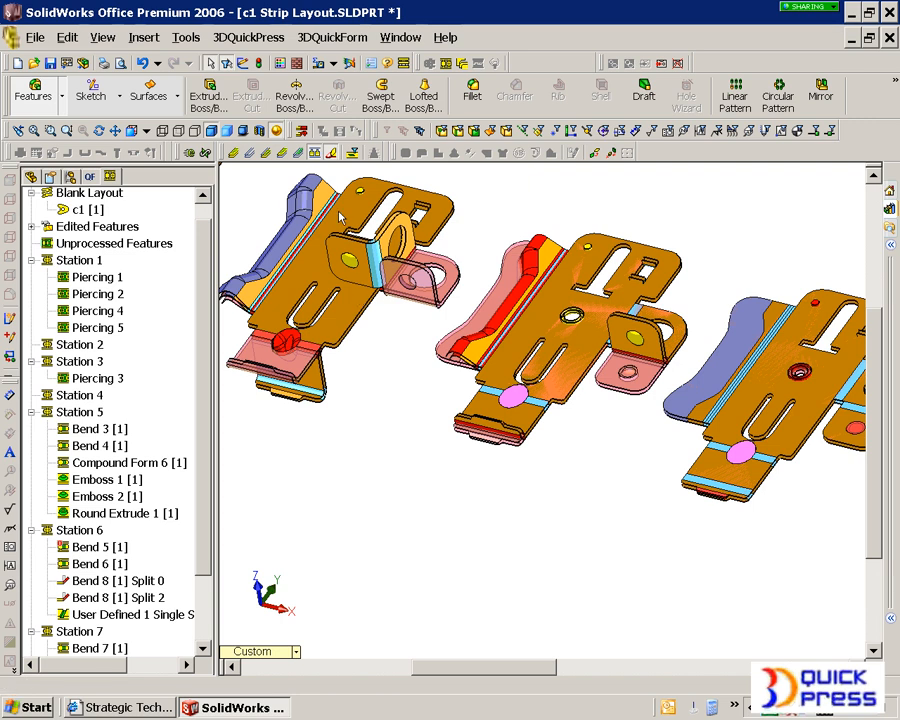
left_click(246, 153)
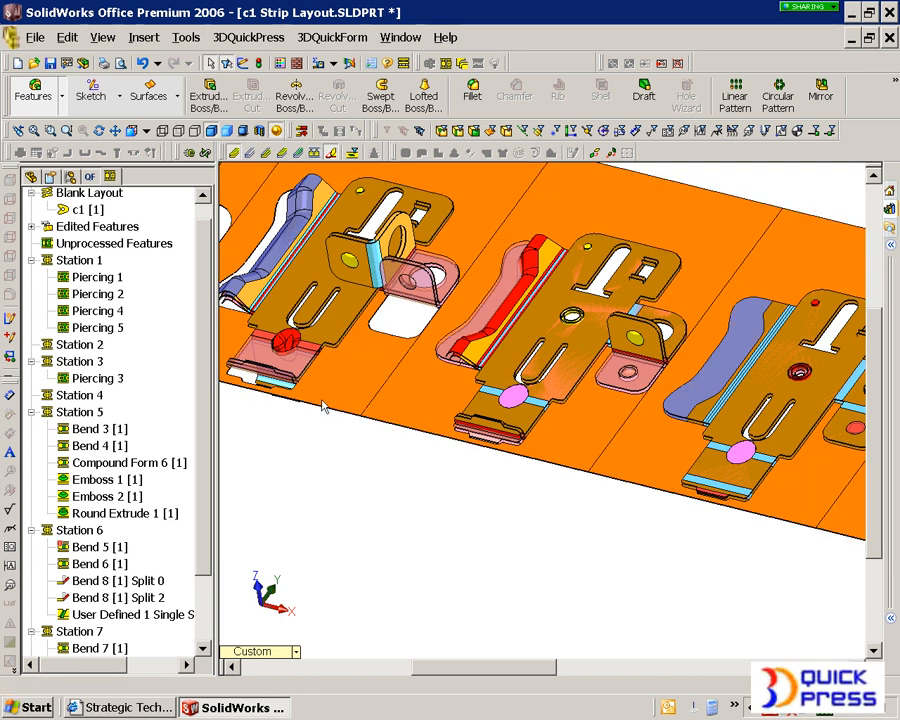
left_click(331, 154)
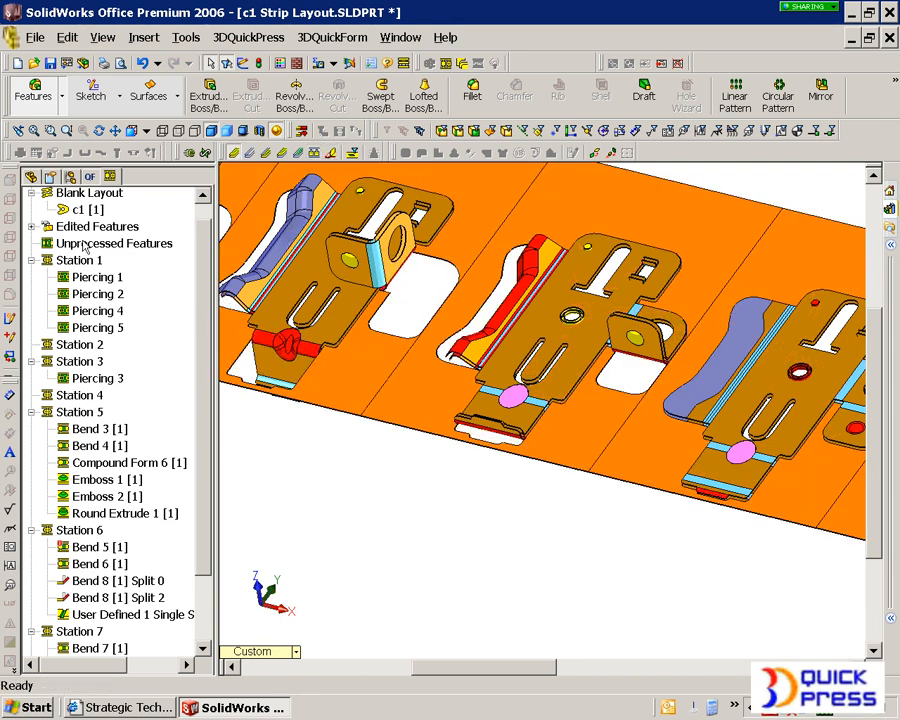
Step: Start a notching feature sketch and place a point at the midpoint of each of the two blanks' bottom tab edges
right_click(85, 245)
left_click(175, 252)
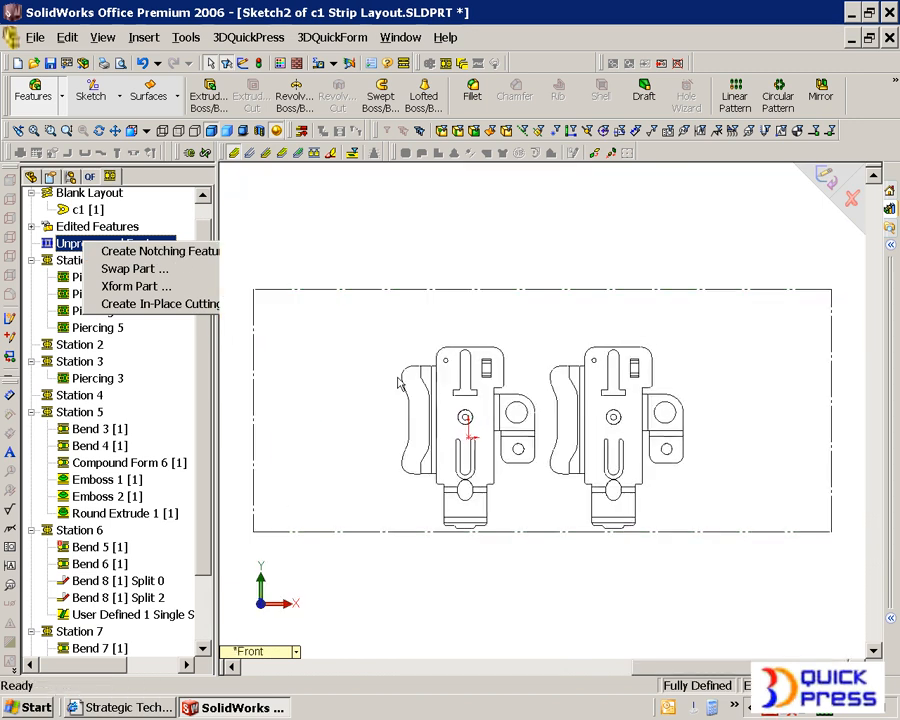
scroll(536, 460, "down", 4)
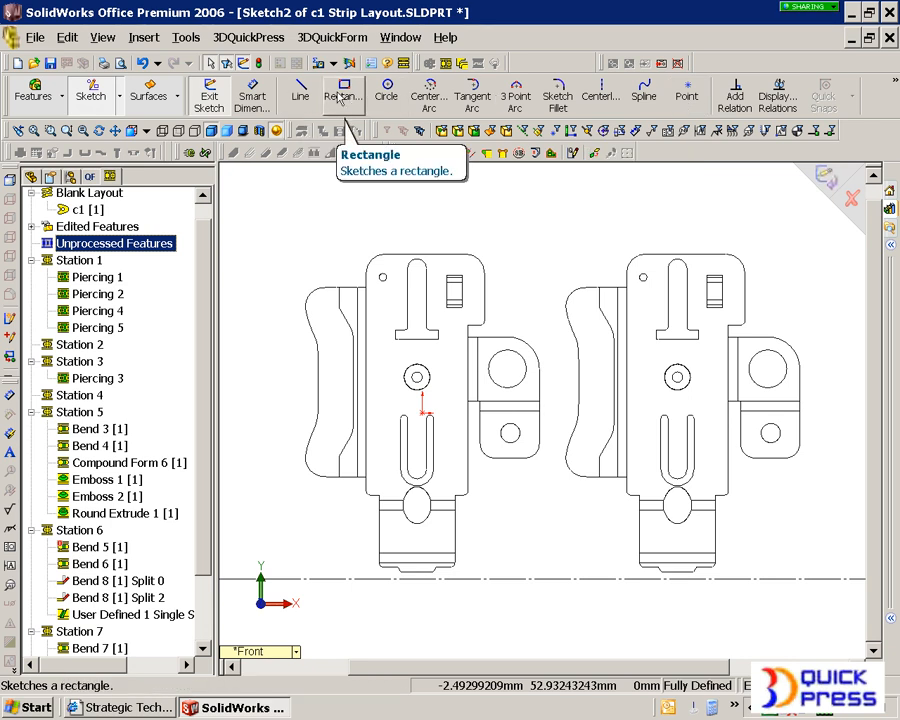
left_click(687, 90)
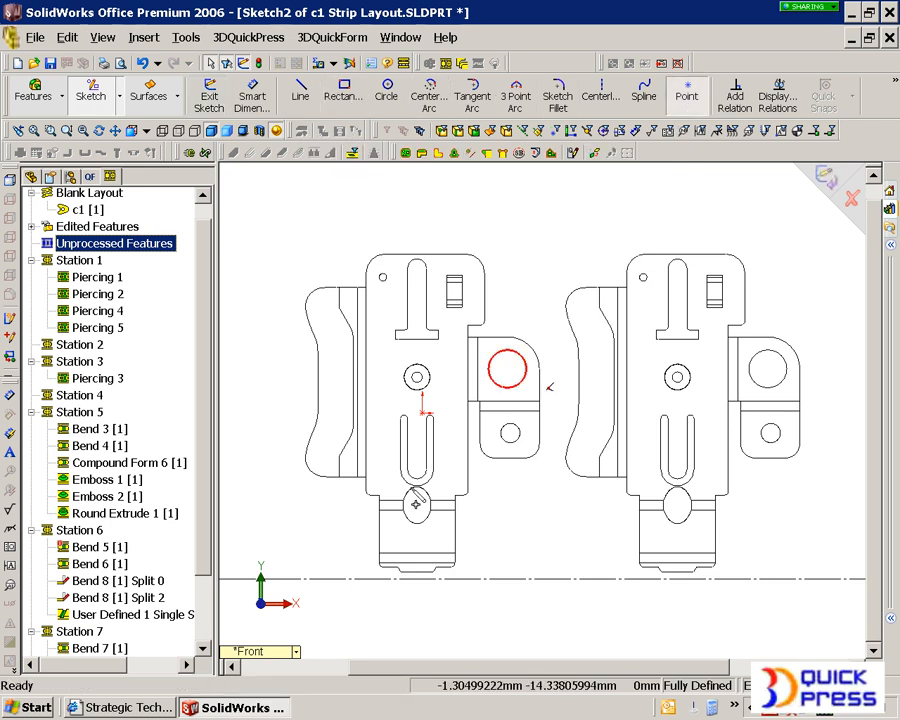
left_click(417, 572)
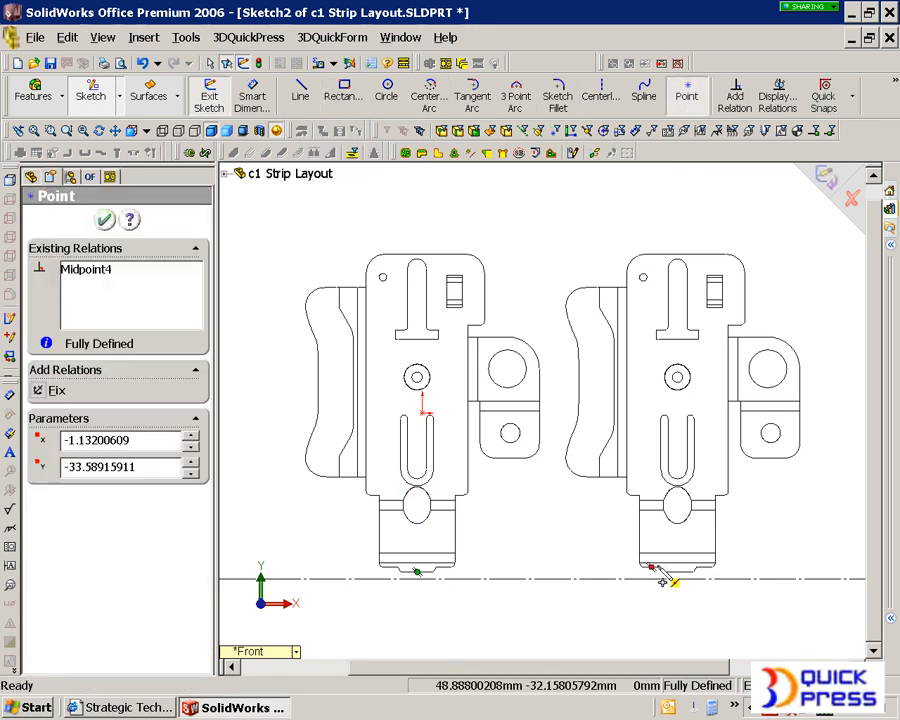
left_click(677, 571)
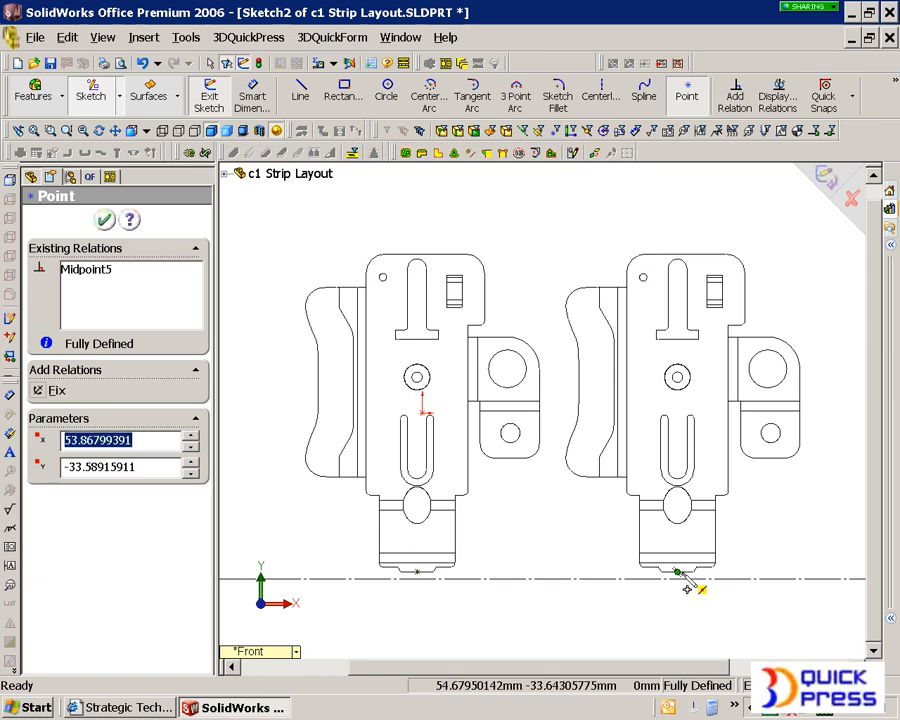
key("Escape")
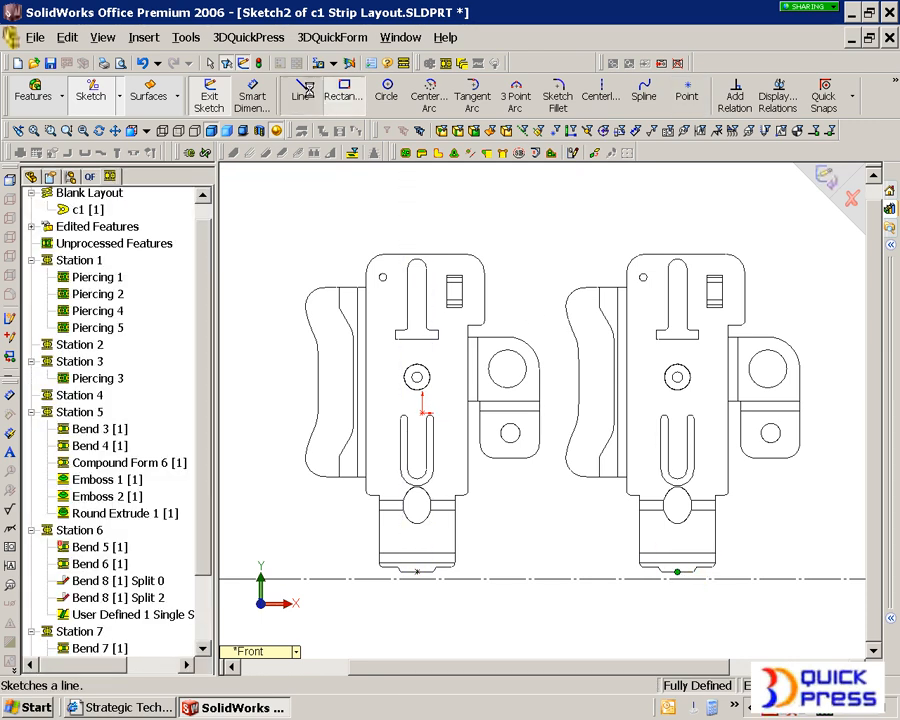
Step: Sketch a closed line profile spanning both blanks, extending above their top edges and passing vertically through the two bottom midpoints
left_click(300, 95)
left_click(446, 232)
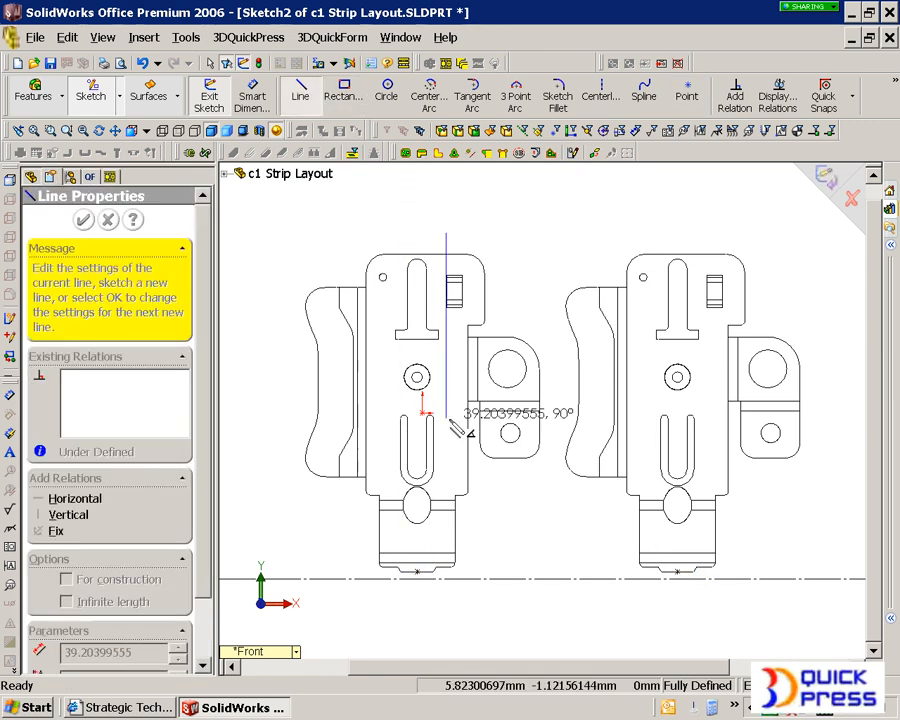
left_click(446, 420)
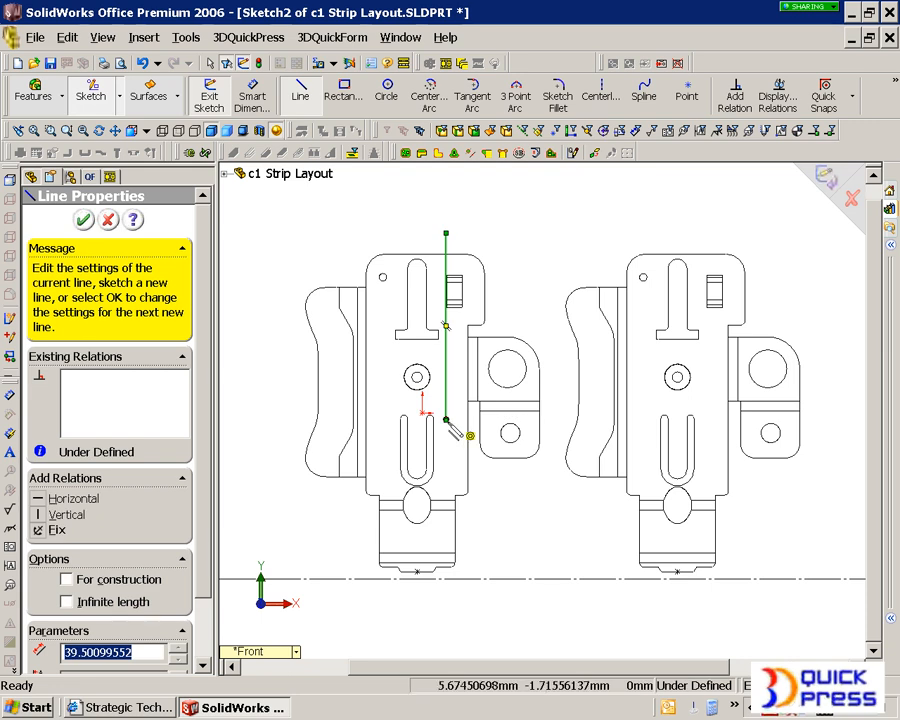
left_click(417, 543)
left_click(417, 603)
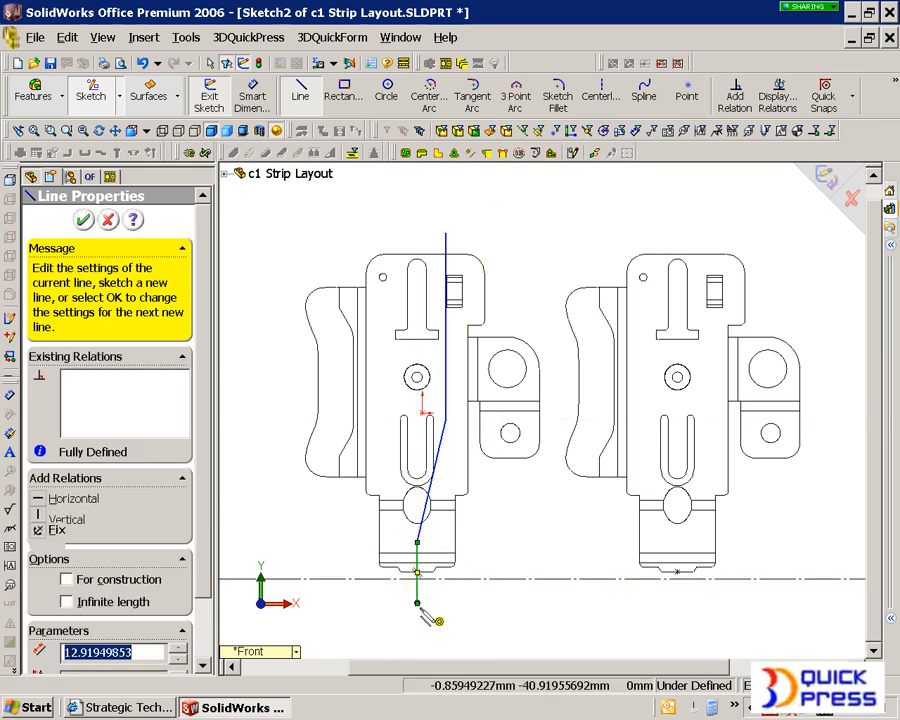
left_click(678, 603)
left_click(678, 543)
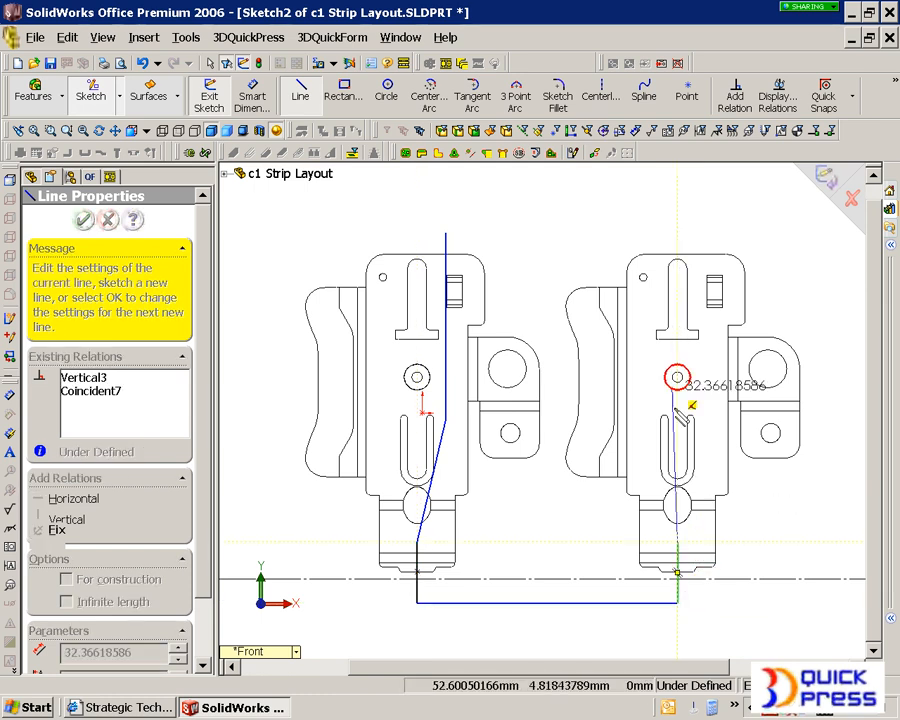
left_click(656, 313)
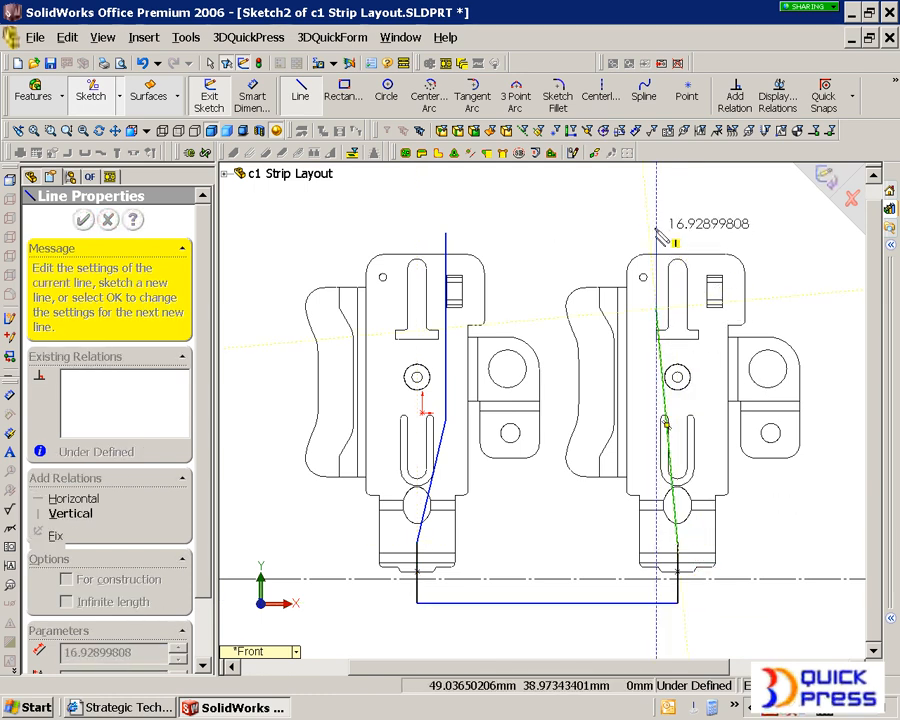
left_click(657, 234)
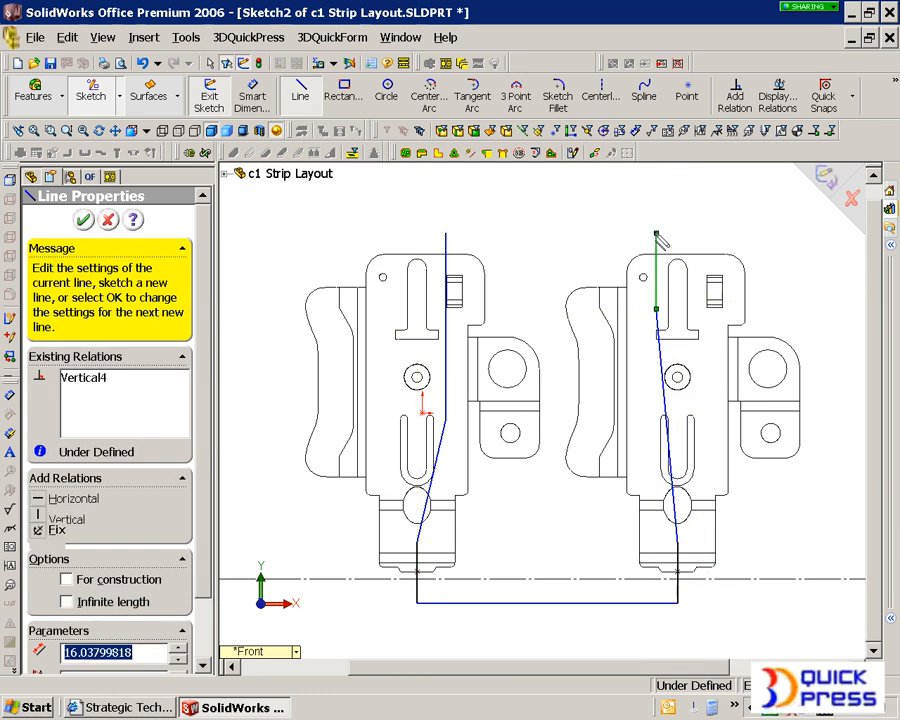
left_click(446, 233)
right_click(520, 112)
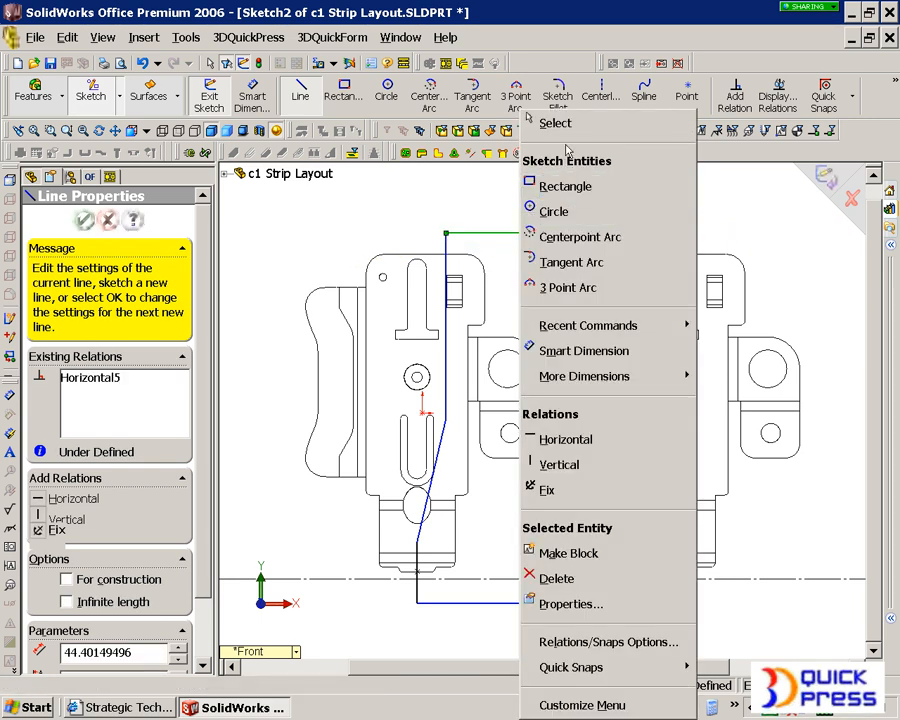
left_click(557, 128)
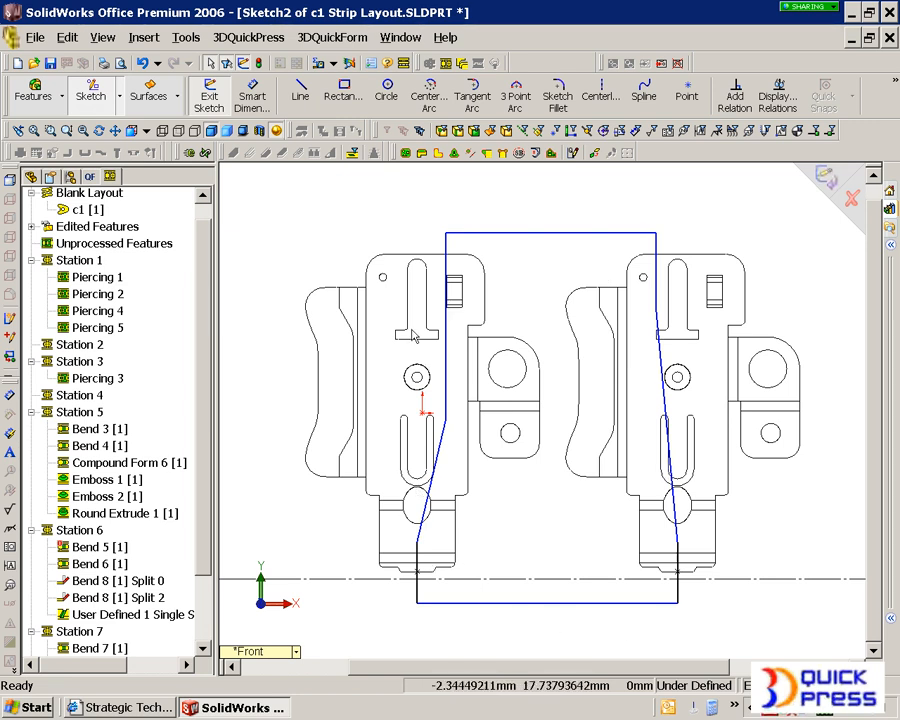
Step: Trim the notching profile to the facing outlines of the two blanks and inspect its upper corner on the second blank
left_click(573, 155)
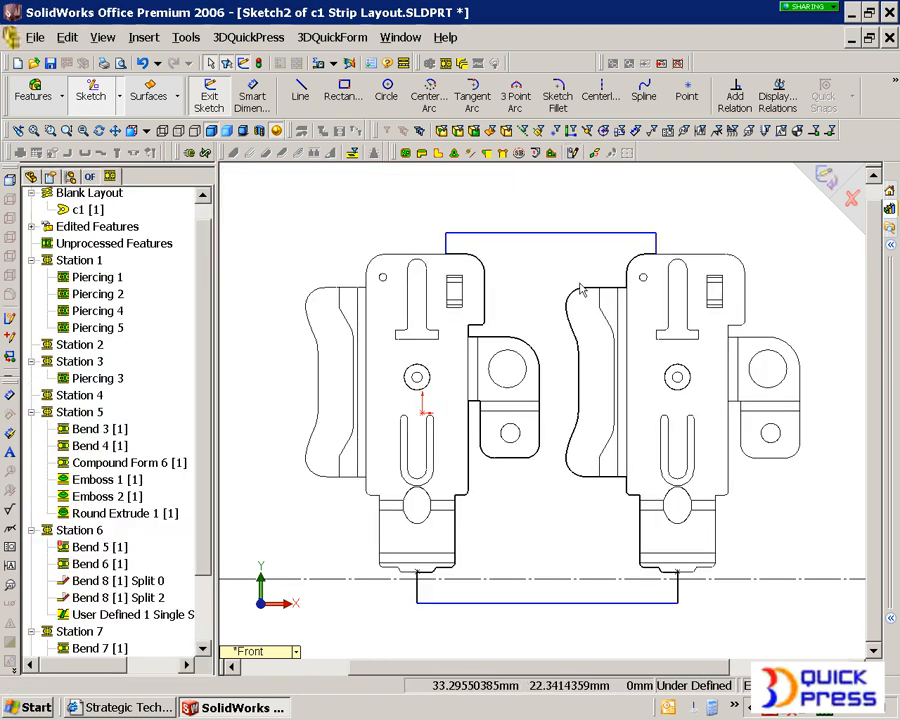
scroll(589, 368, "down", 6)
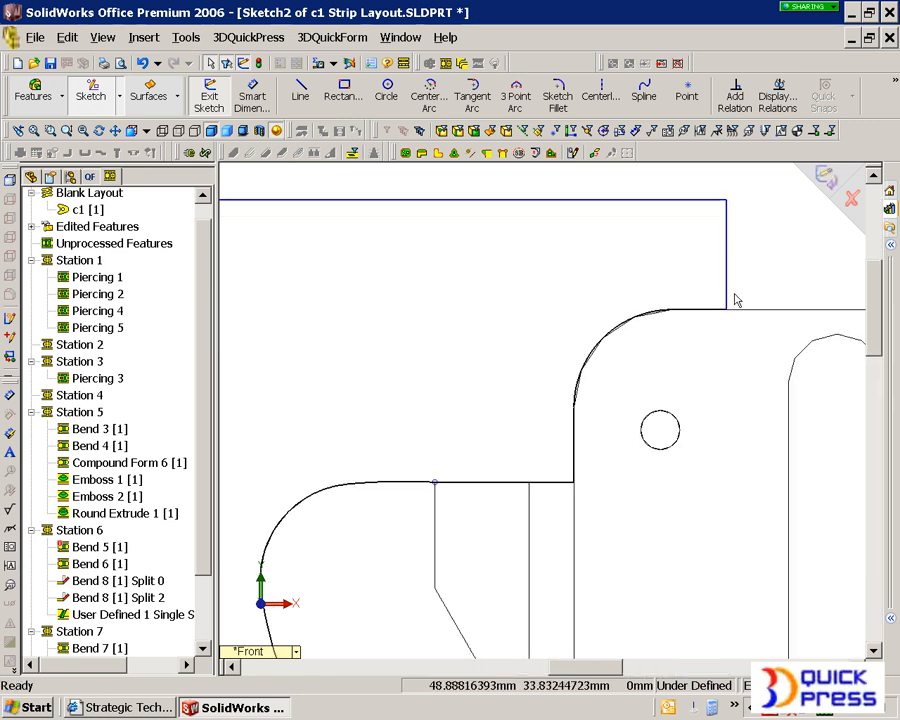
scroll(715, 308, "down", 4)
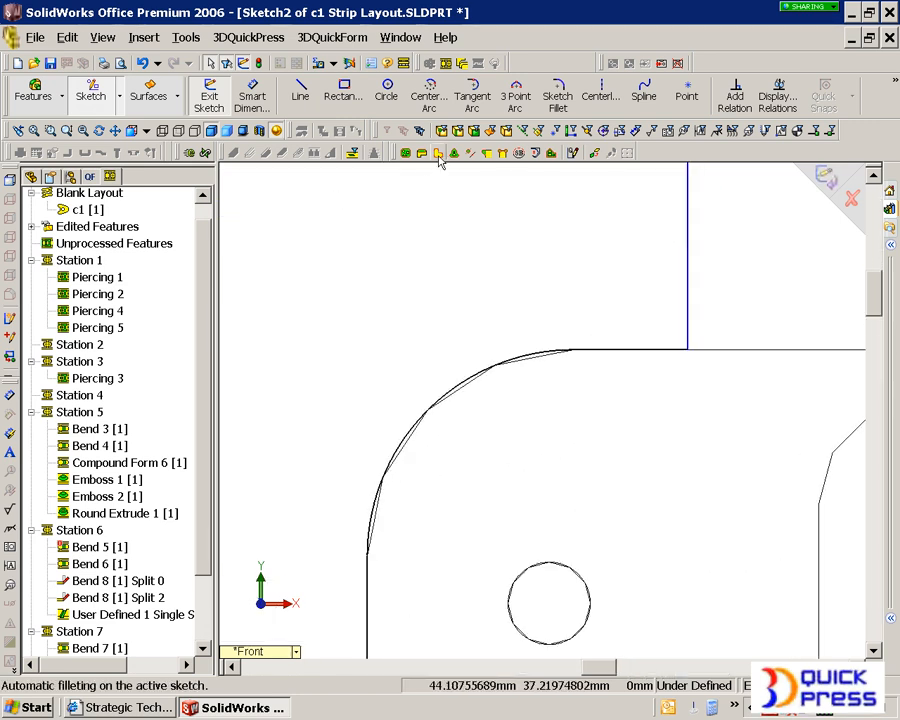
Step: Apply an All Round corner treatment with the .2w x .5l x .17r setting to the profile's upper corner on the second blank, moving its depth dimension clear
left_click(486, 155)
left_click(111, 271)
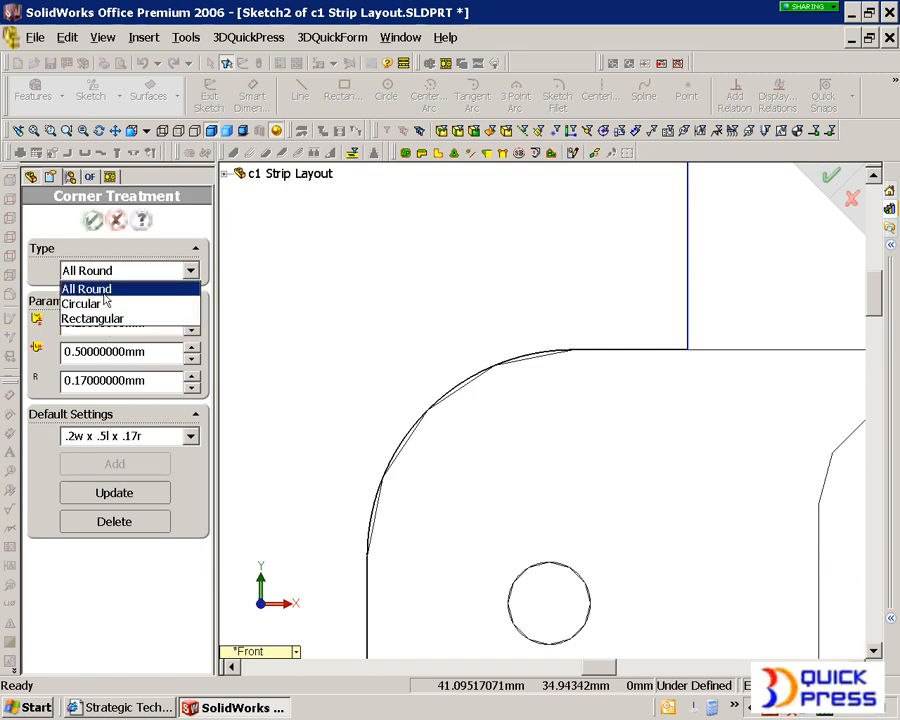
left_click(104, 290)
left_click(138, 435)
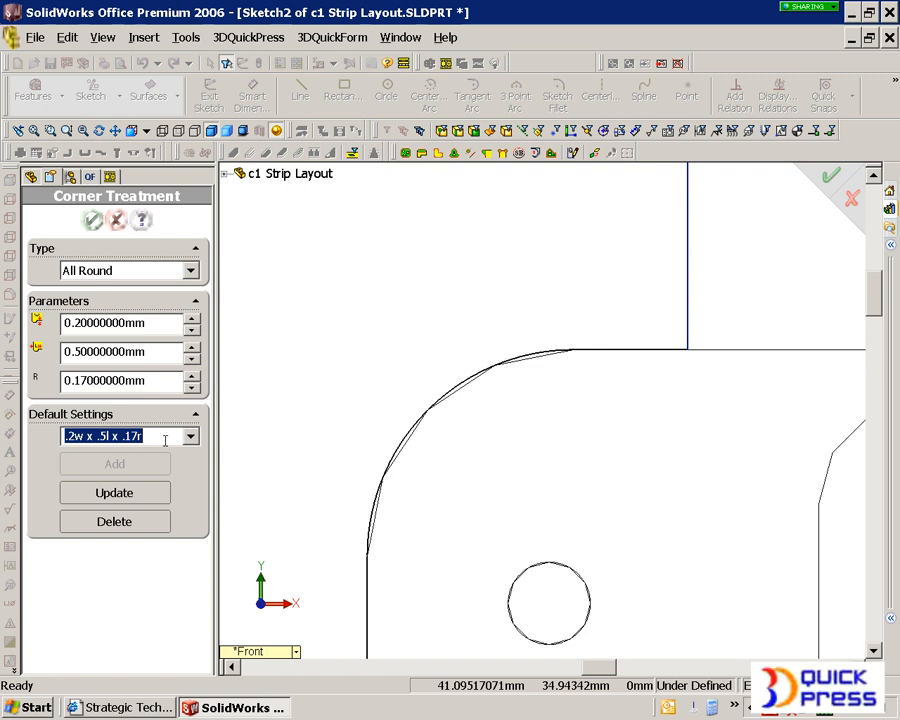
left_click(687, 322)
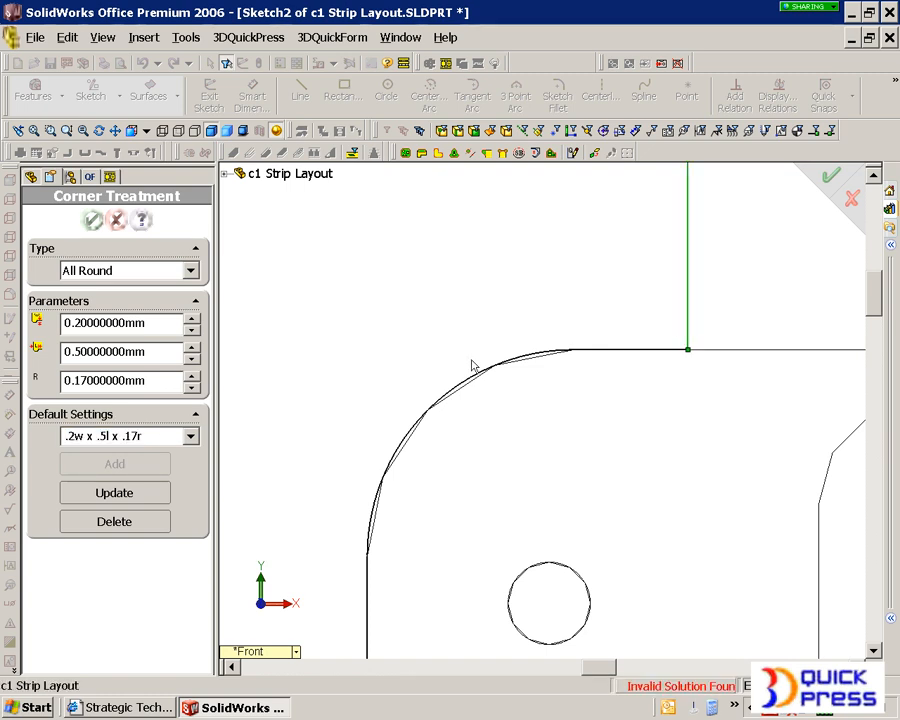
scroll(692, 358, "down", 3)
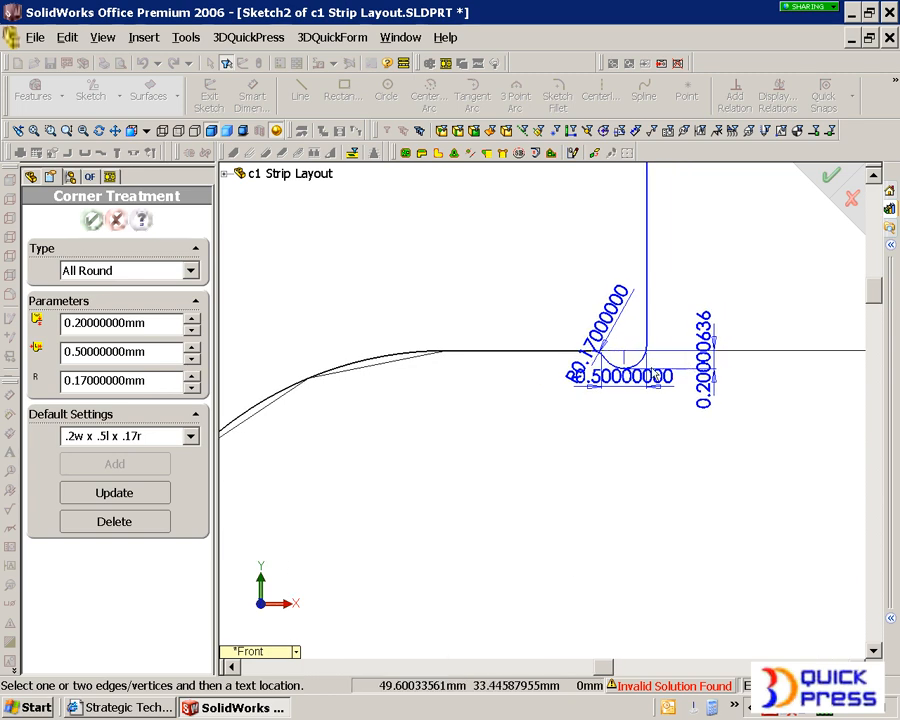
scroll(656, 376, "down", 3)
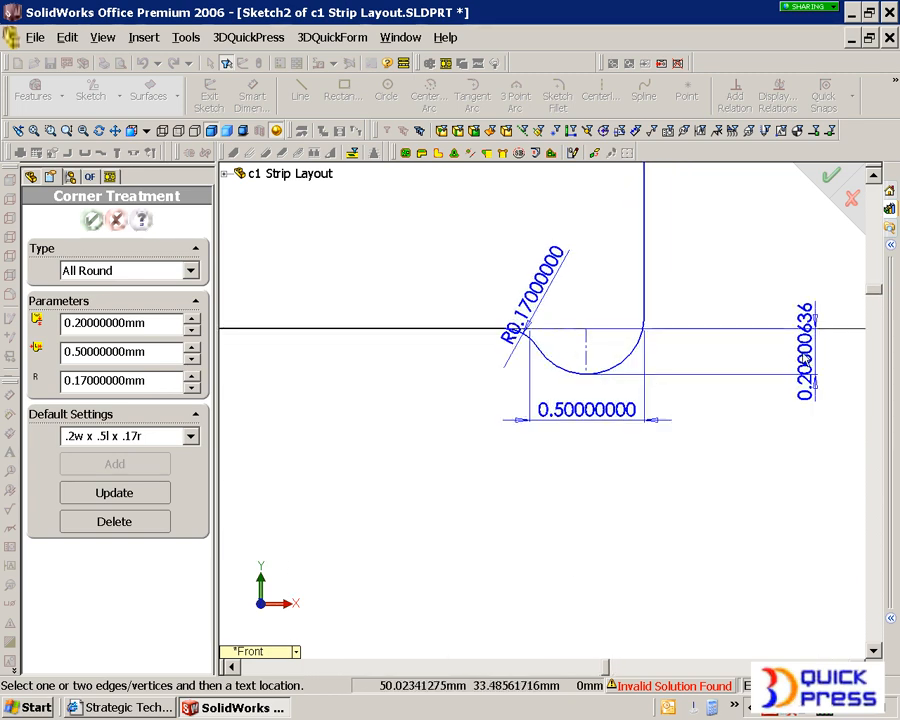
left_click_drag(806, 358, 712, 265)
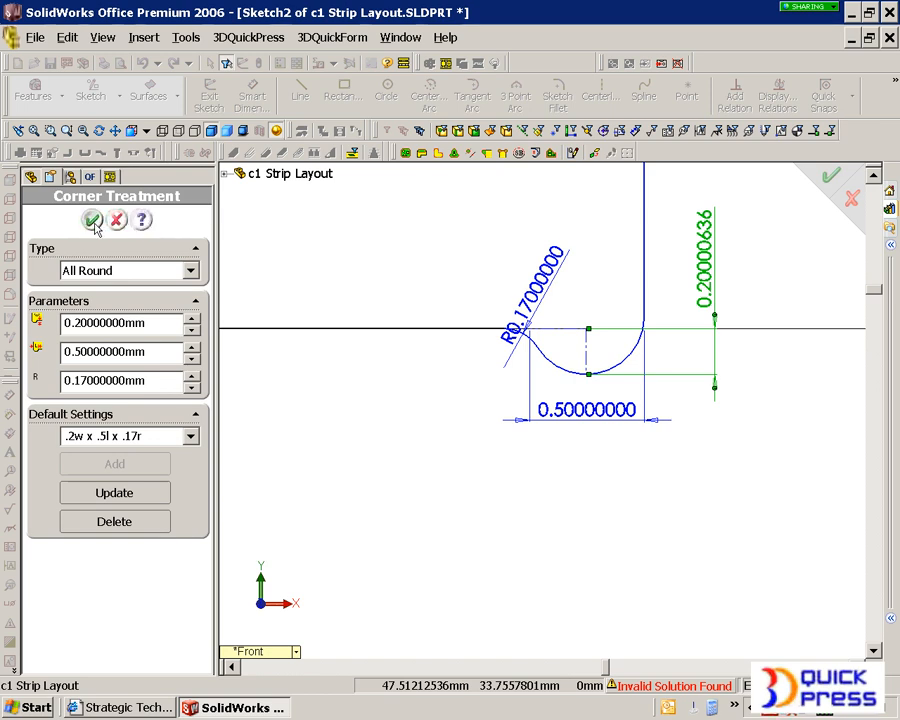
left_click(91, 220)
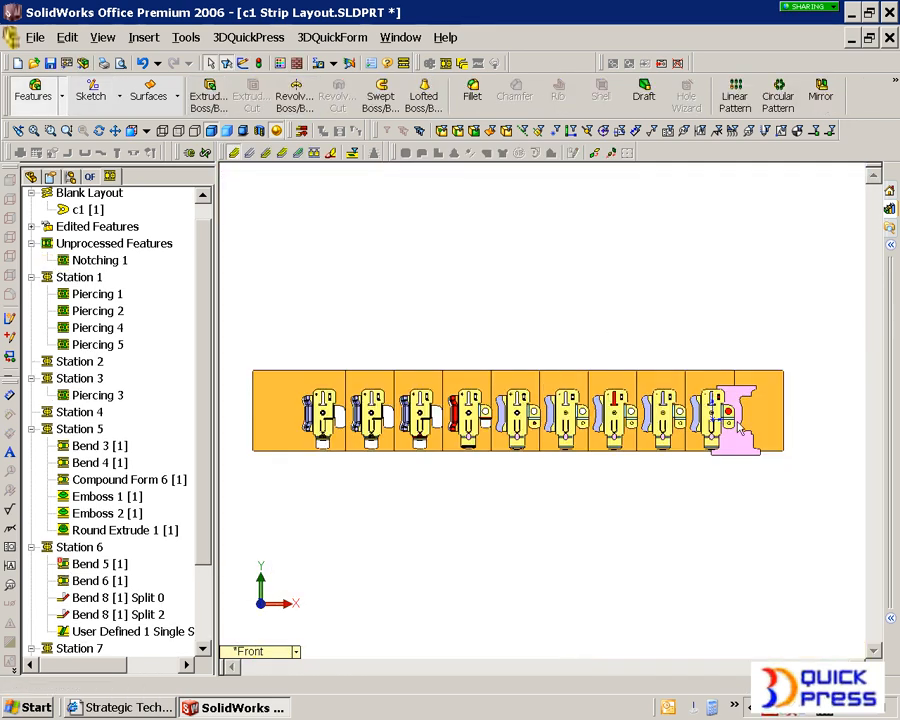
Step: Assign the unprocessed notching feature to Station 3 and inspect the cut along the strip
scroll(760, 440, "down", 2)
left_click(712, 446)
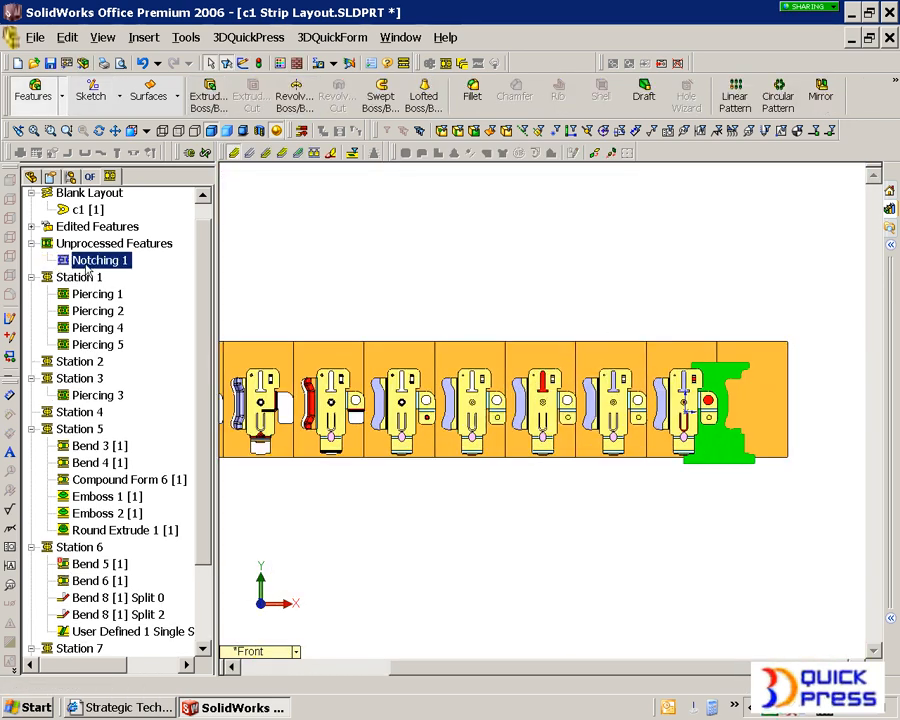
left_click_drag(88, 262, 100, 370)
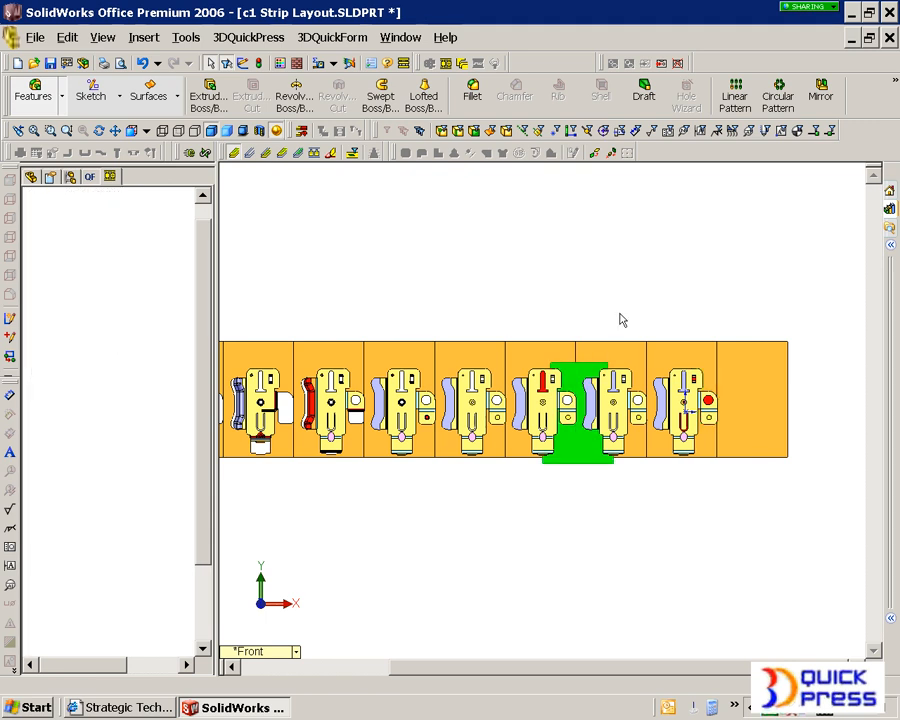
scroll(398, 364, "up", 2)
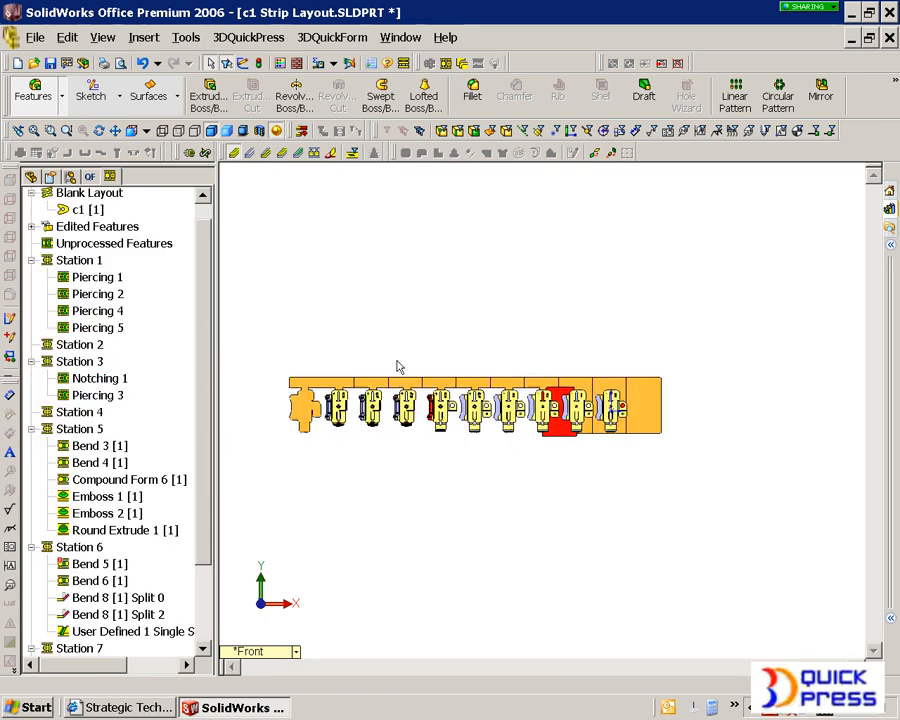
scroll(467, 419, "down", 3)
scroll(468, 419, "up", 2)
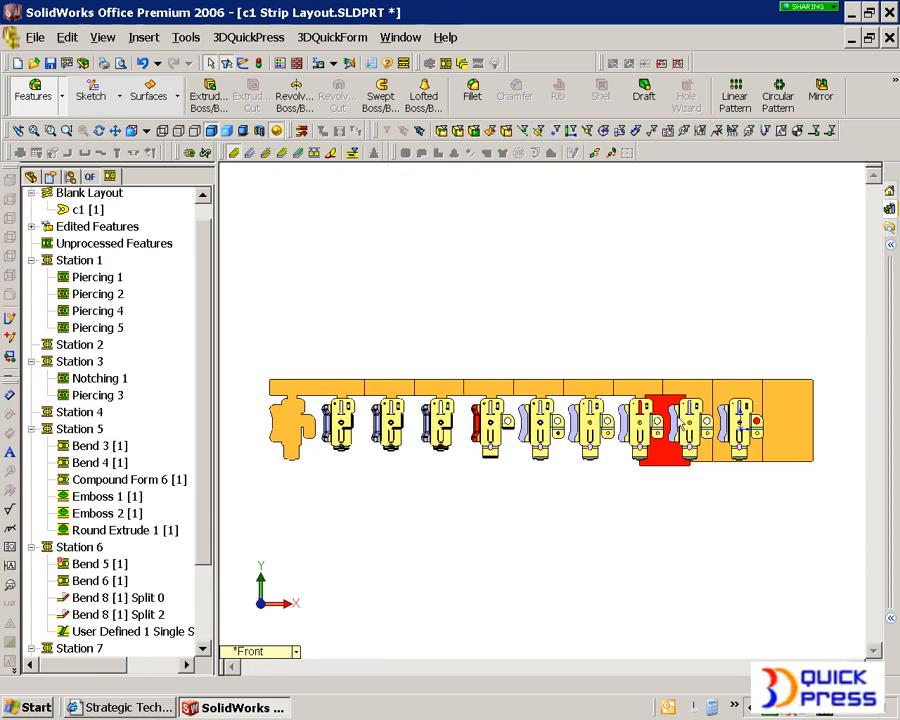
scroll(680, 424, "down", 2)
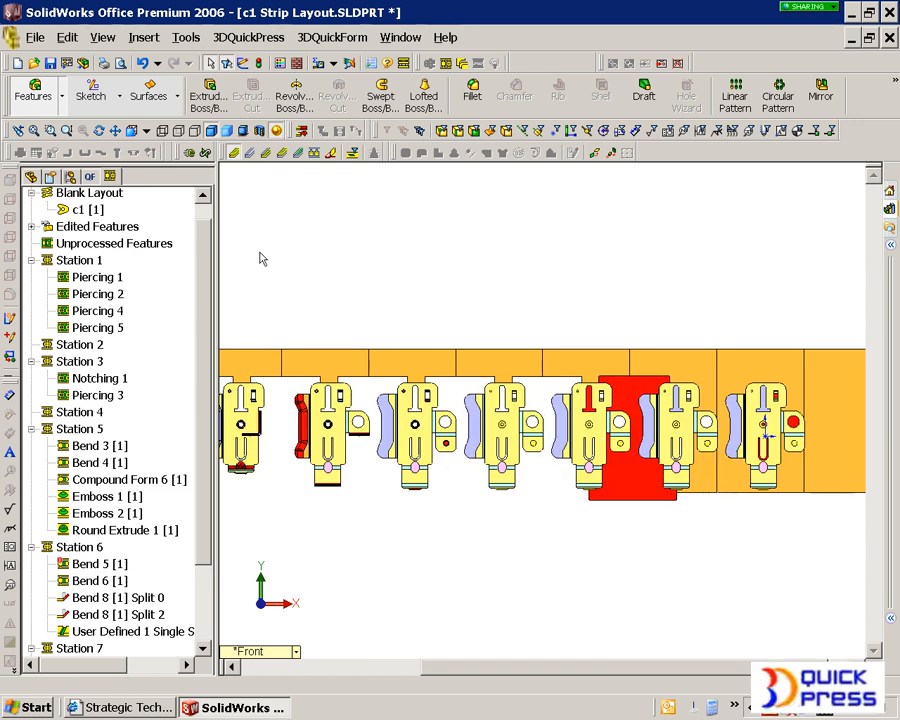
Step: Start another notching feature sketch, enable Create Notch Batch Mode, and display the previous notching profile as a reference
right_click(120, 245)
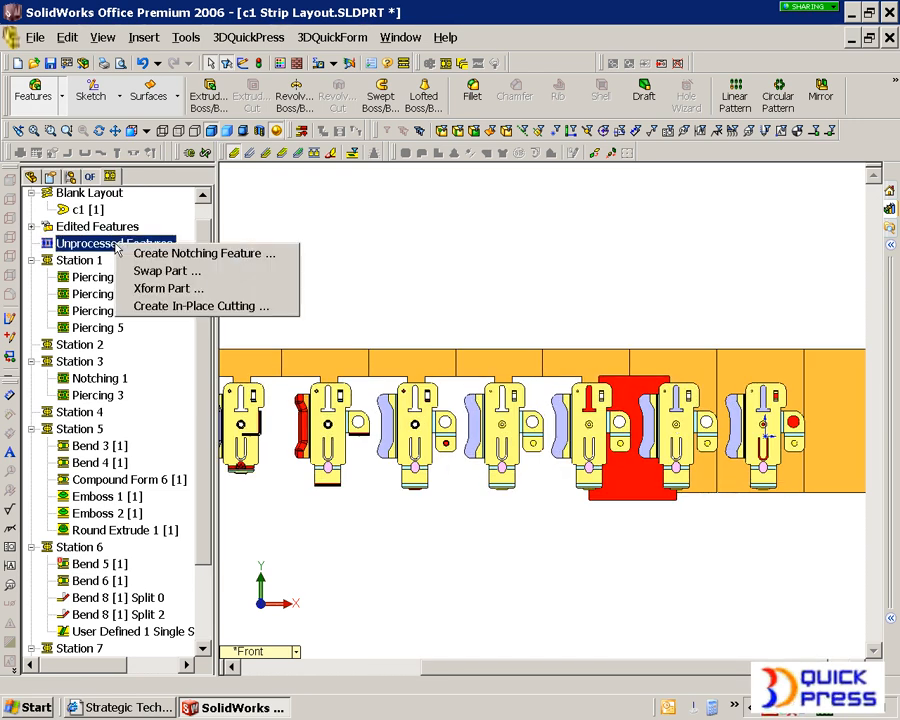
left_click(140, 253)
right_click(463, 214)
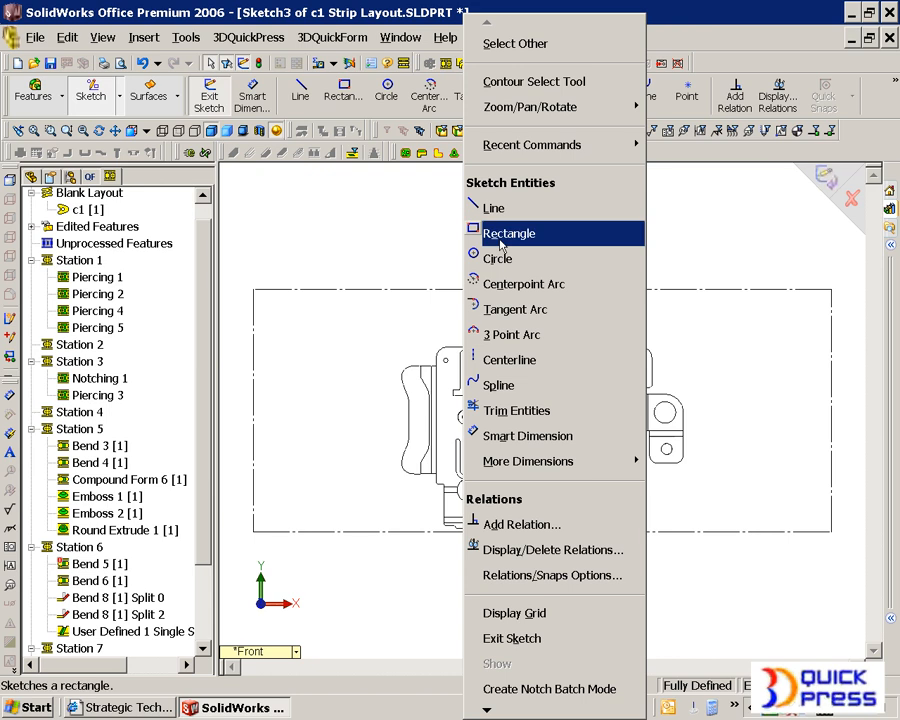
left_click(543, 689)
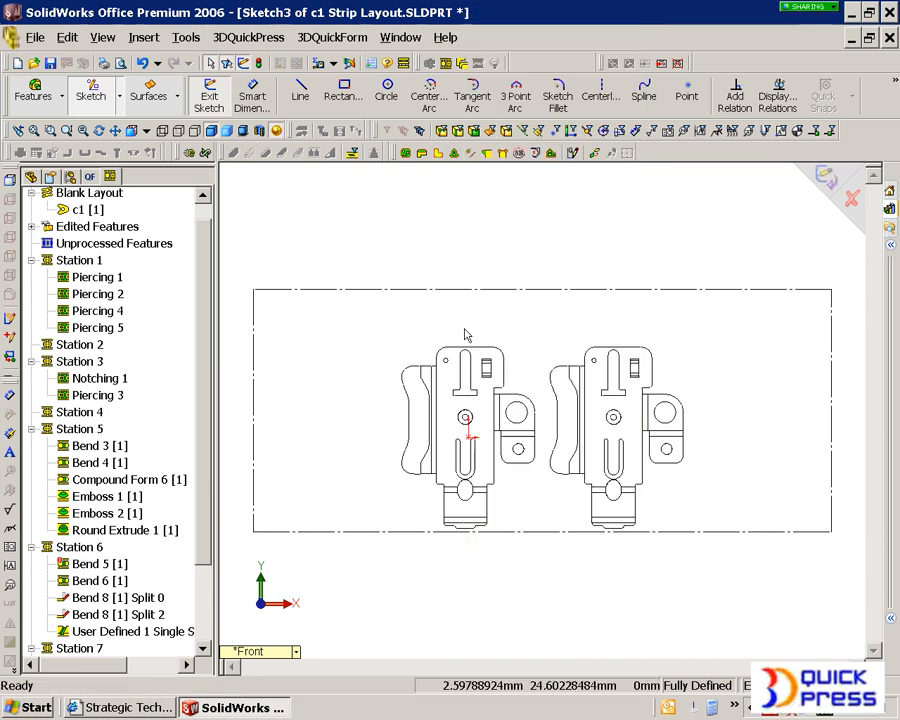
right_click(462, 240)
scroll(500, 681, "down", 3)
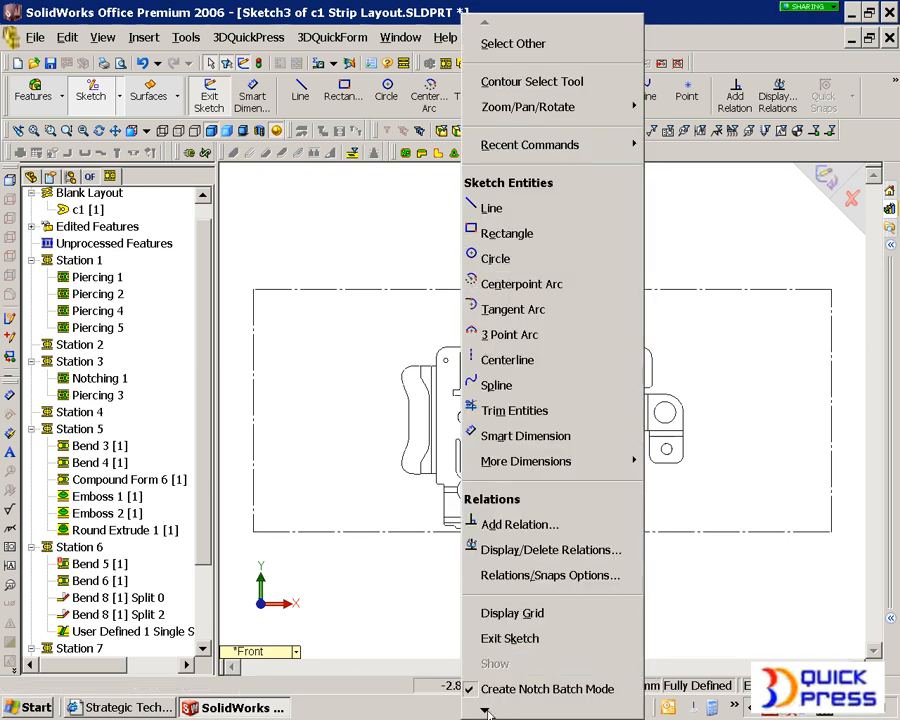
left_click(505, 651)
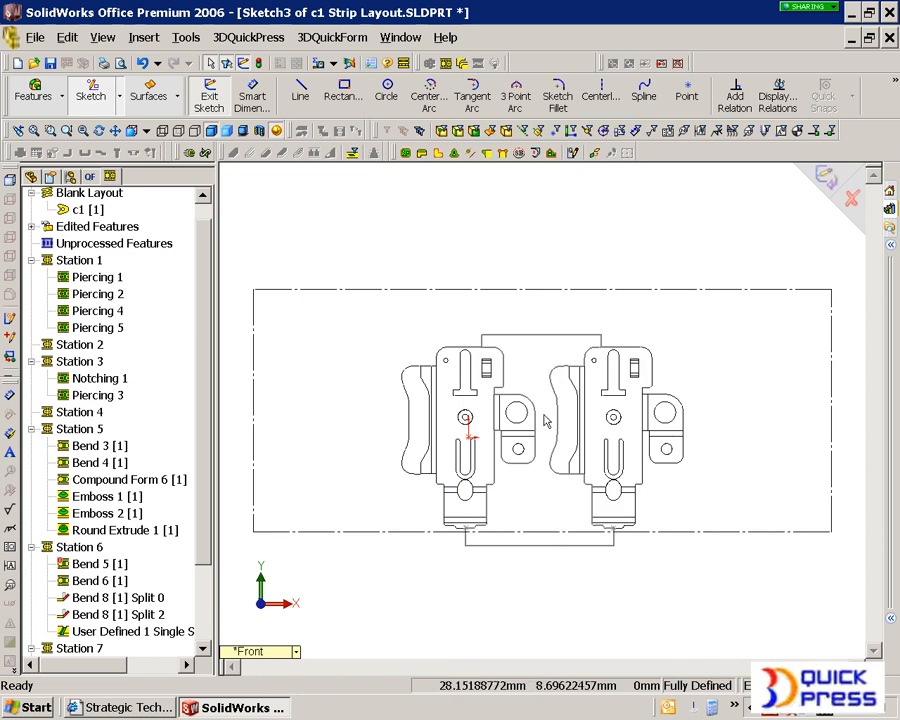
Step: Sketch a rectangle about 12 by 26 mm from just inside the first blank's upper edge to beyond the strip's upper edge
scroll(540, 418, "down", 3)
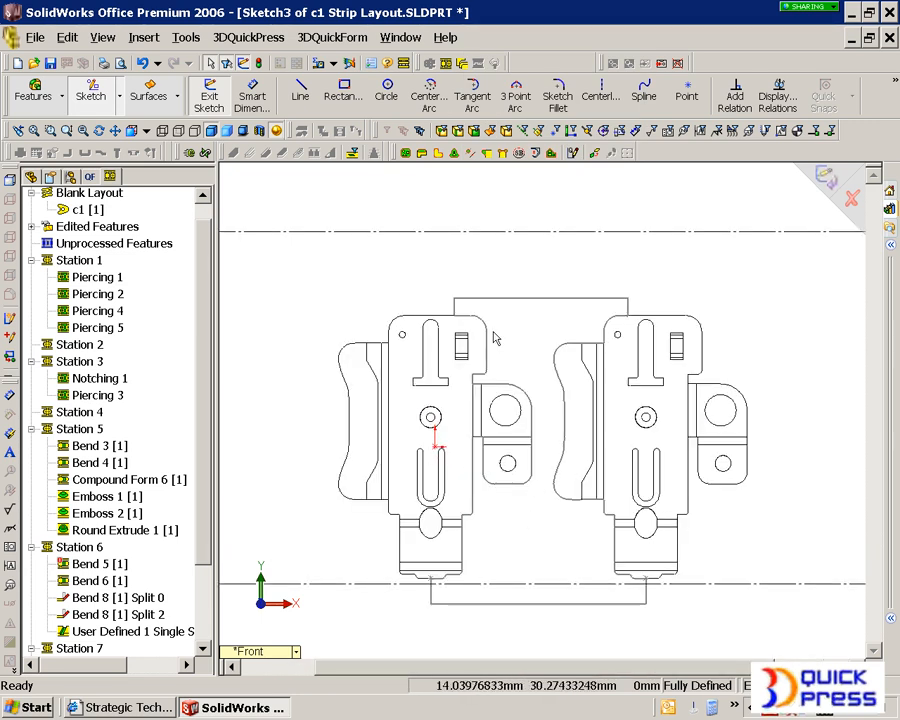
left_click(343, 92)
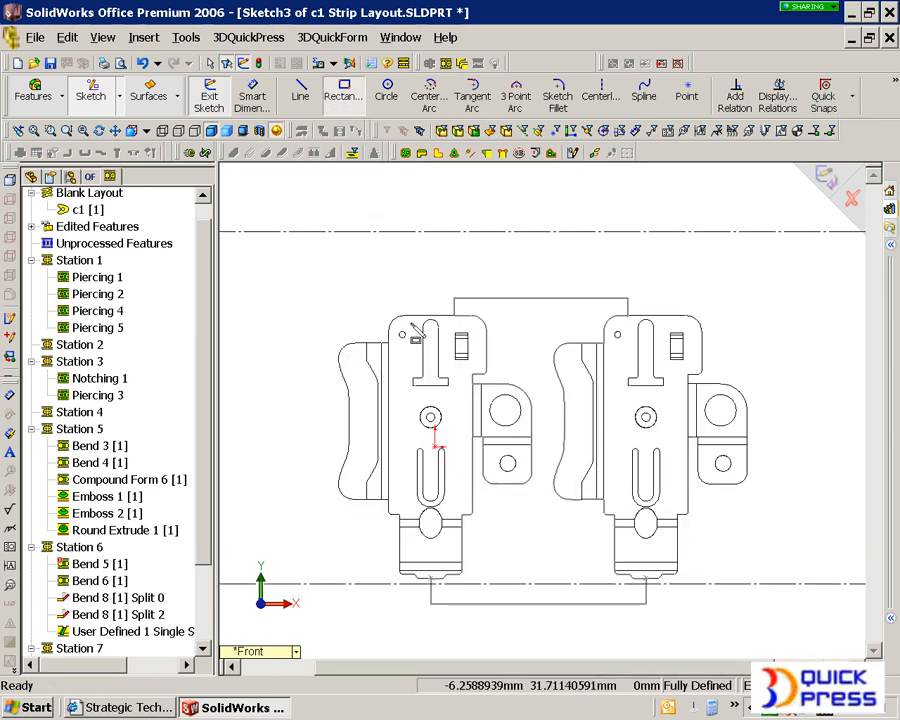
left_click(410, 320)
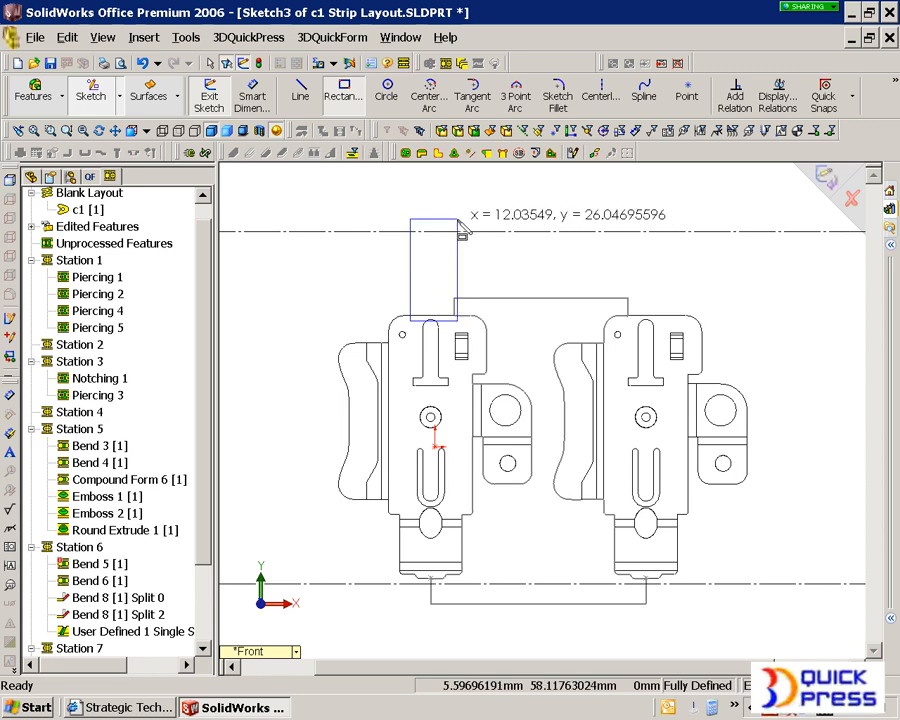
left_click(458, 220)
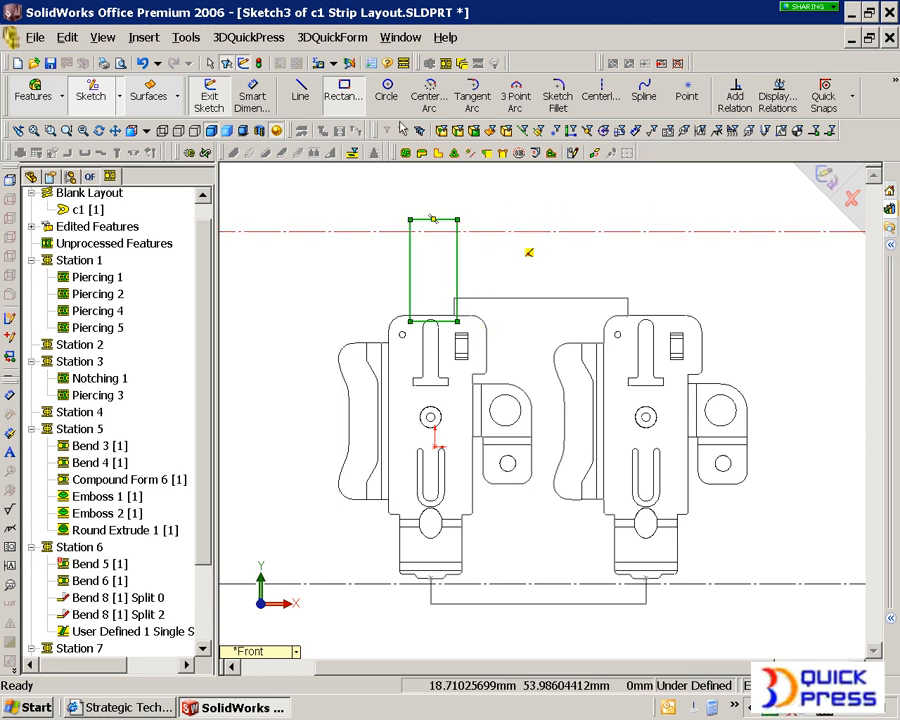
Step: Trim the rectangle to the first blank's upper outline, finish this notching sketch, and continue with the next notching feature
left_click(574, 153)
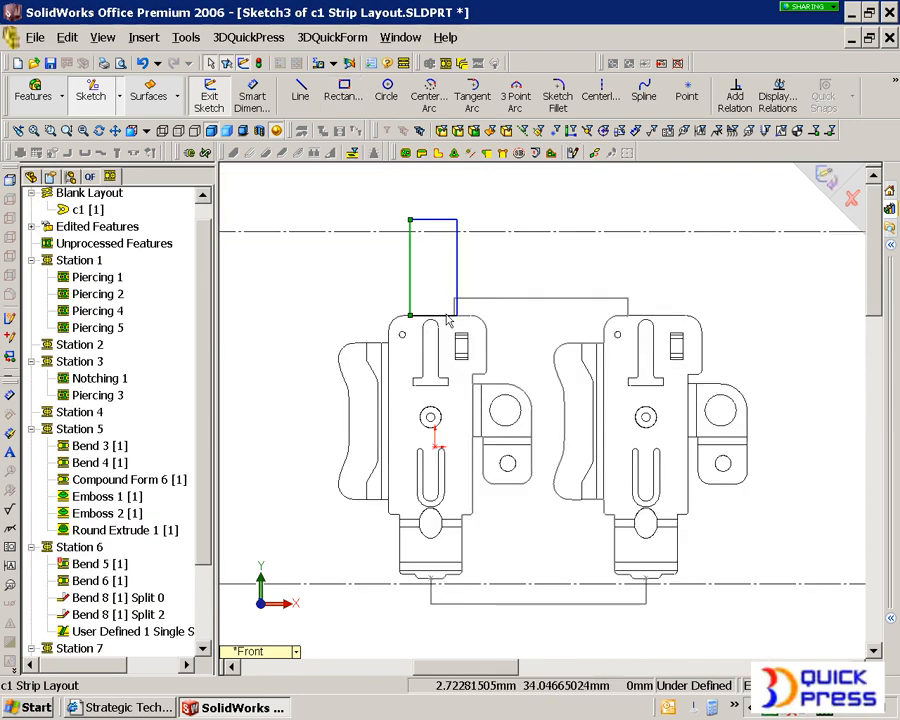
scroll(438, 322, "down", 4)
scroll(510, 195, "up", 1)
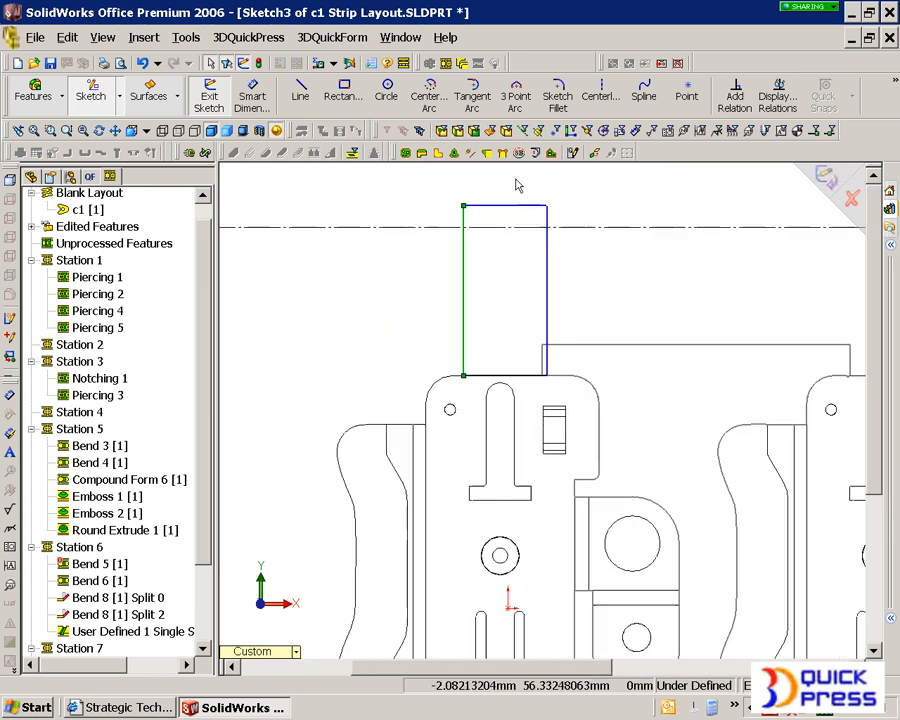
scroll(548, 355, "down", 1)
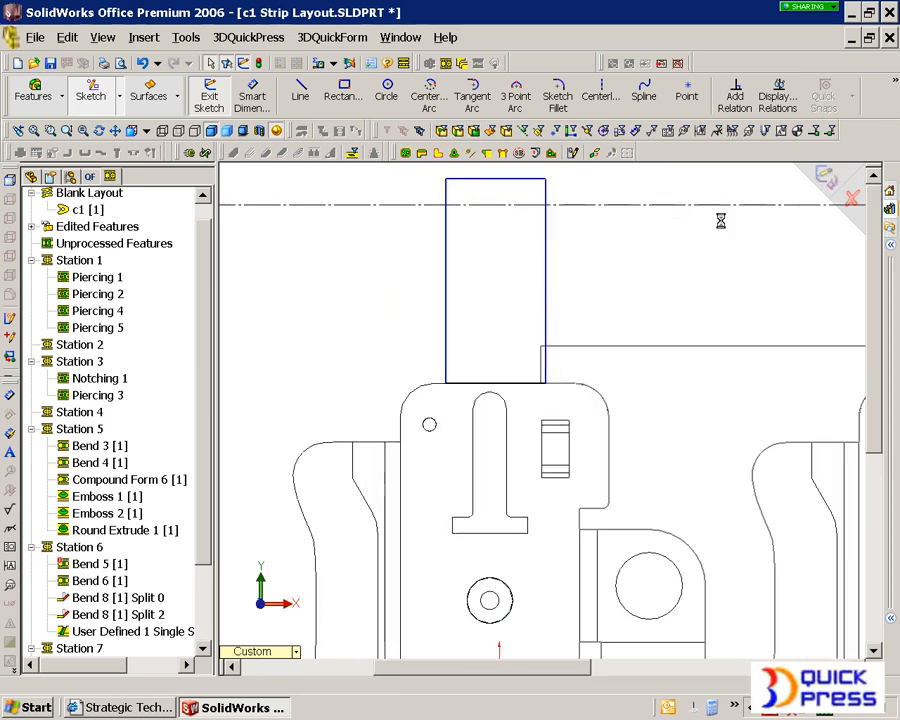
left_click(408, 381)
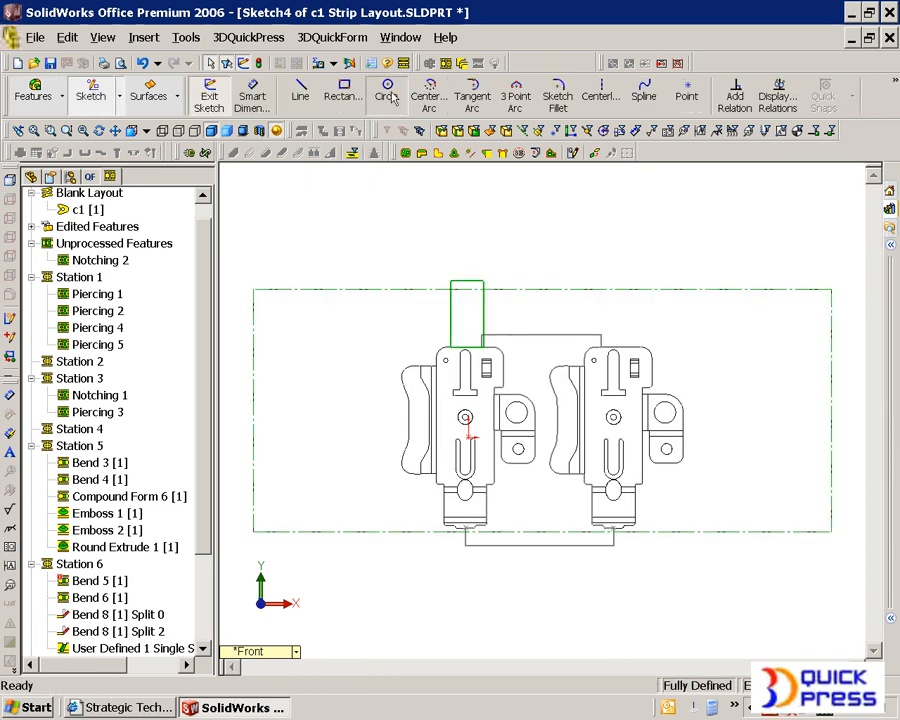
Step: Sketch a circle of about 3.4 mm radius inside the rectangular notch, then finish it as the last notching feature of the batch
left_click(386, 95)
left_click(467, 314)
left_click(478, 337)
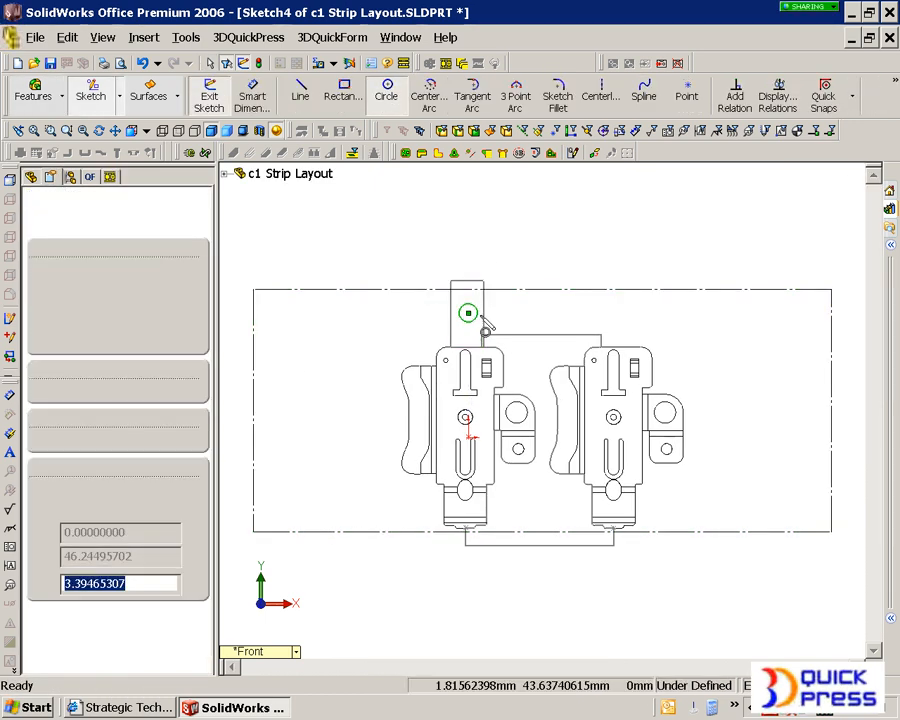
right_click(497, 113)
left_click(531, 123)
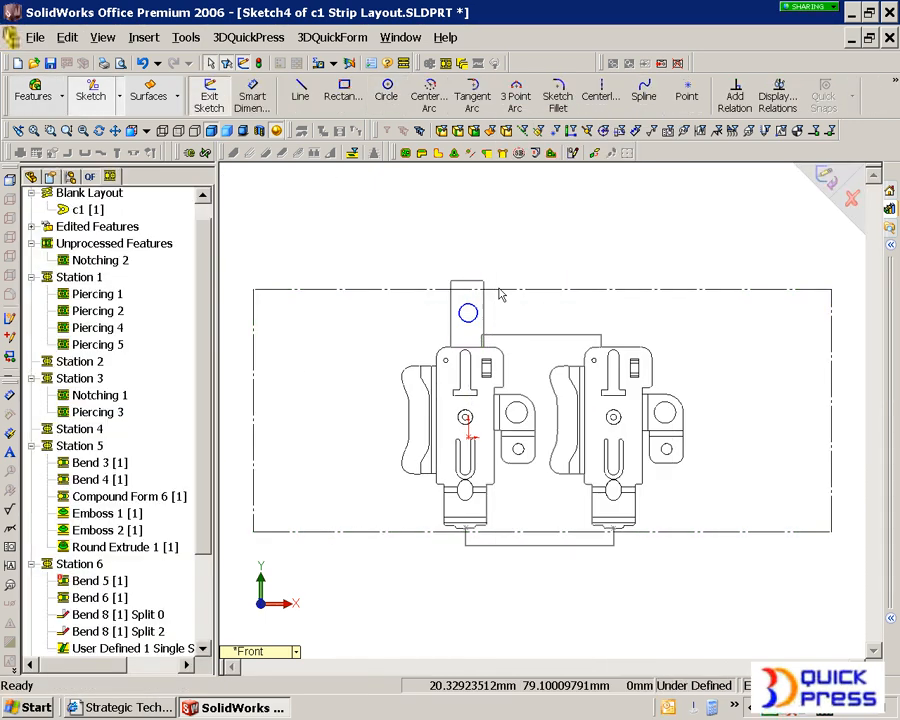
scroll(498, 293, "down", 2)
left_click(826, 177)
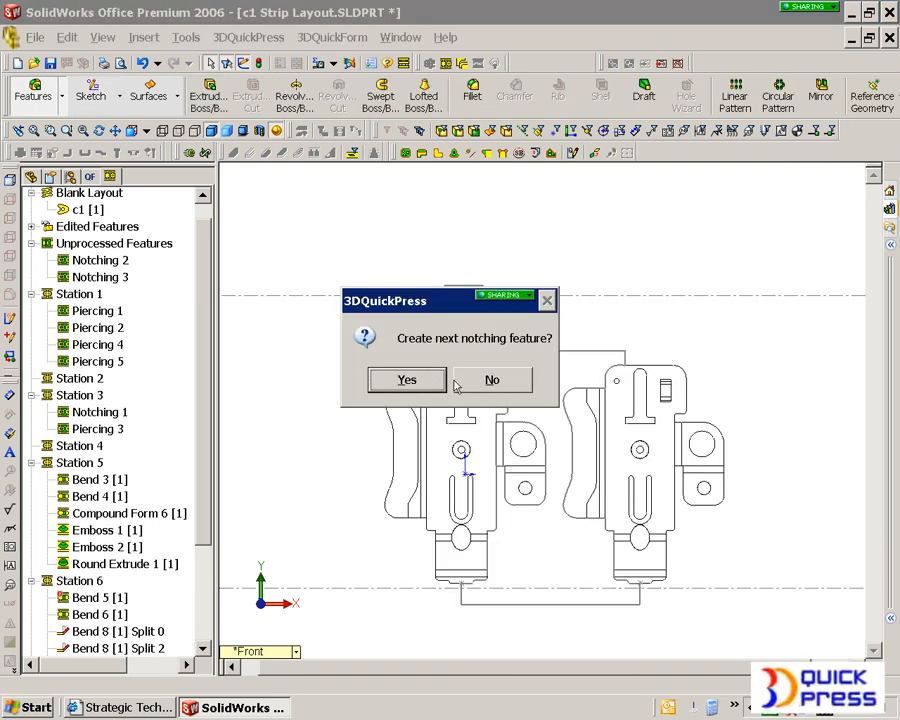
left_click(490, 380)
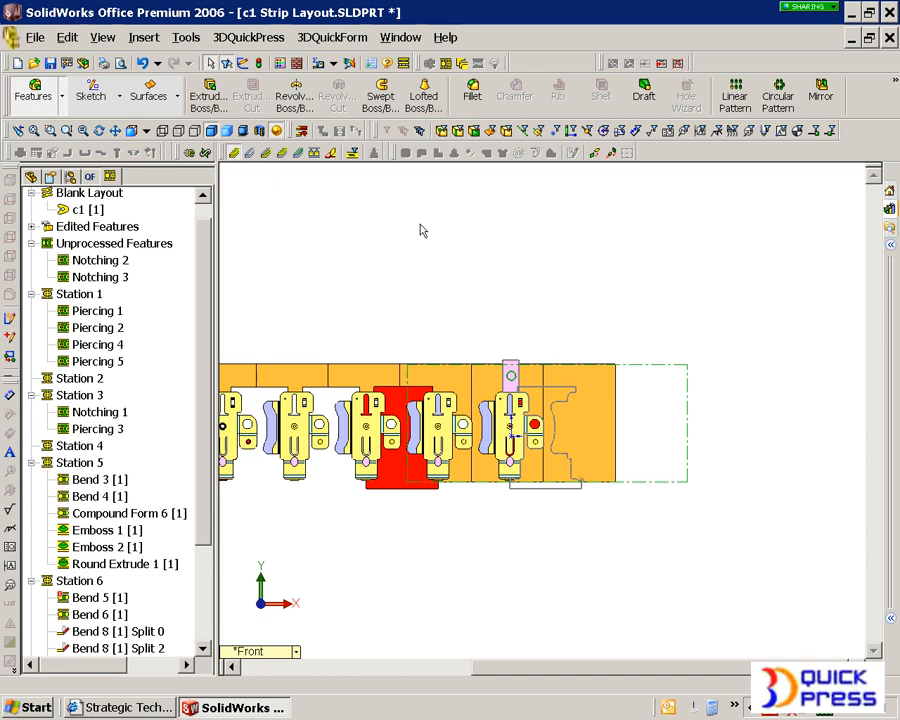
Step: Hide the displayed notching reference sketches on the strip layout
right_click(420, 230)
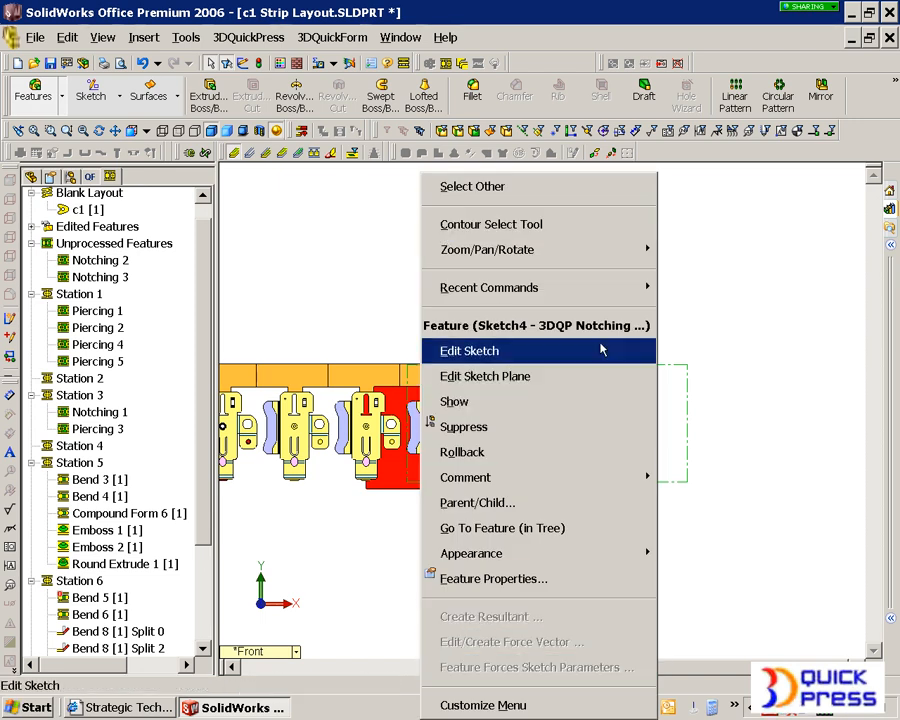
key("Escape")
right_click(442, 250)
left_click(483, 661)
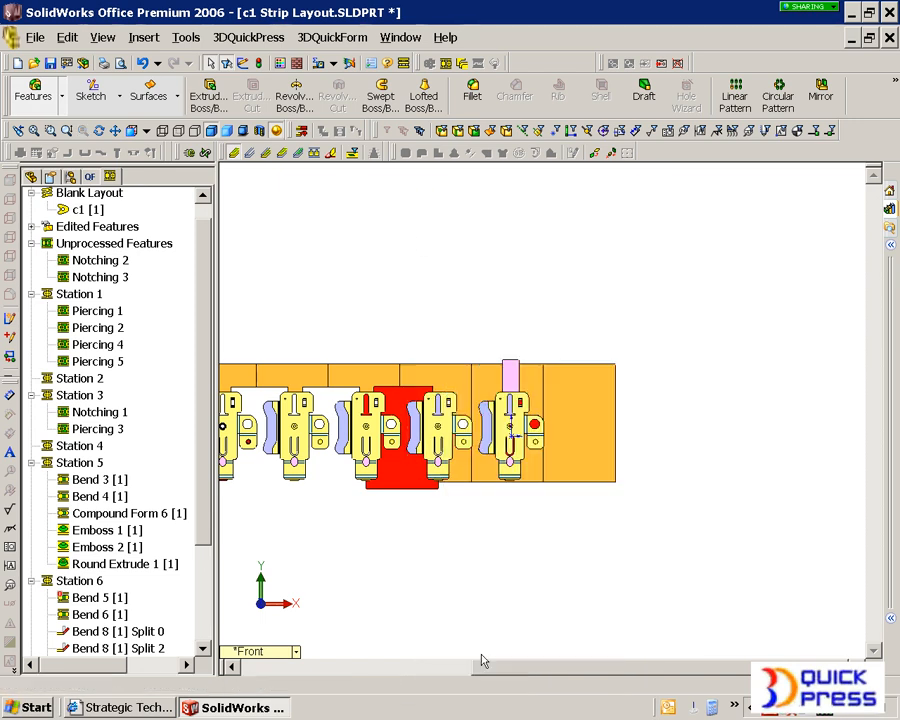
Step: Apply the unprocessed Notching 2 feature to station 9 of the strip layout
scroll(424, 463, "up", 5)
scroll(368, 445, "down", 3)
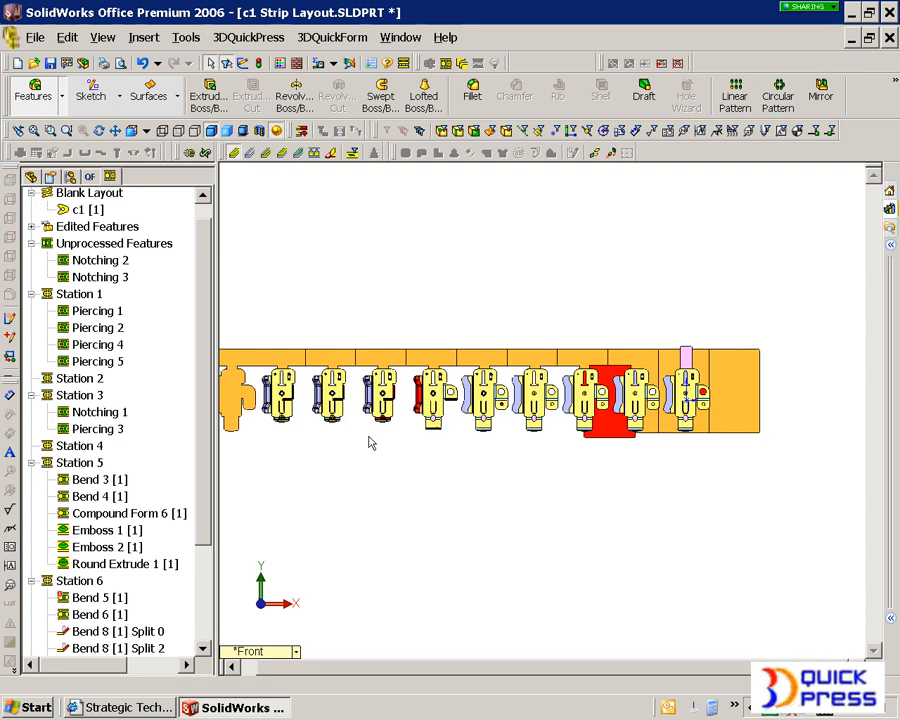
scroll(398, 402, "down", 2)
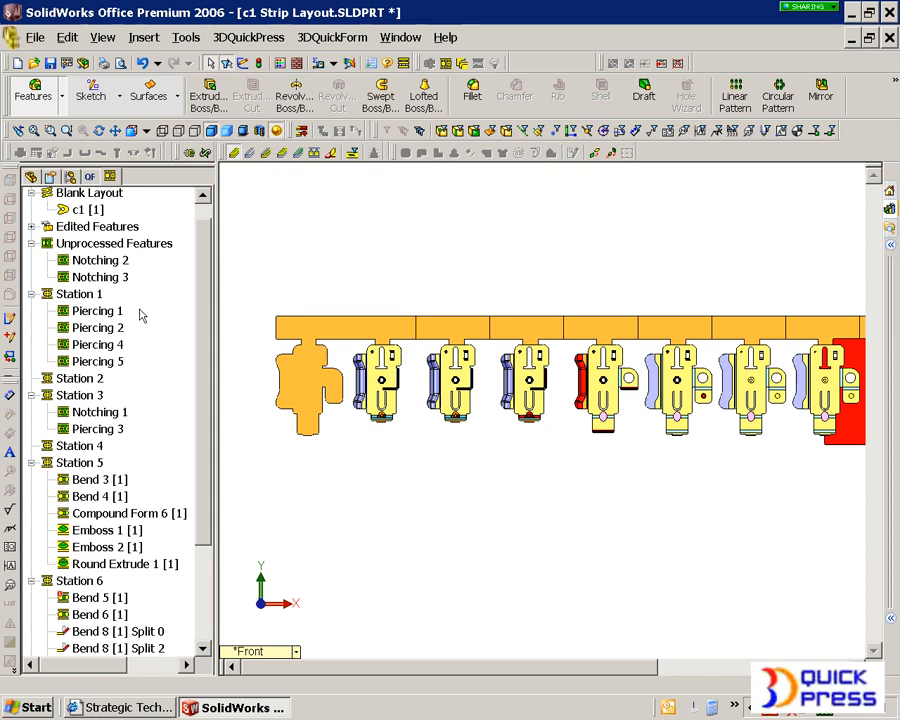
left_click(88, 262)
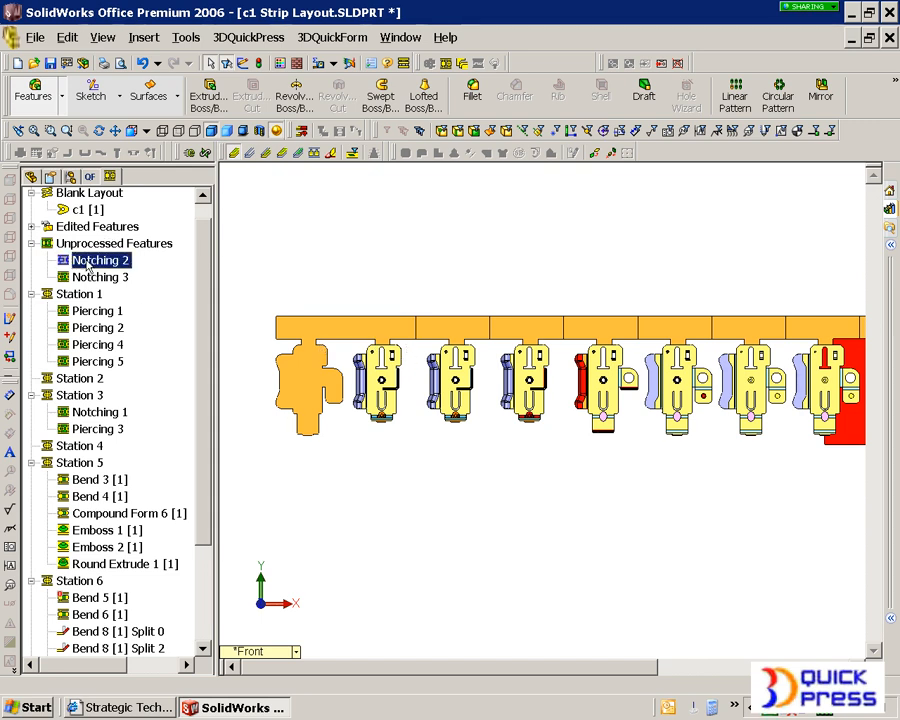
right_click(92, 262)
left_click(132, 267)
left_click(305, 391)
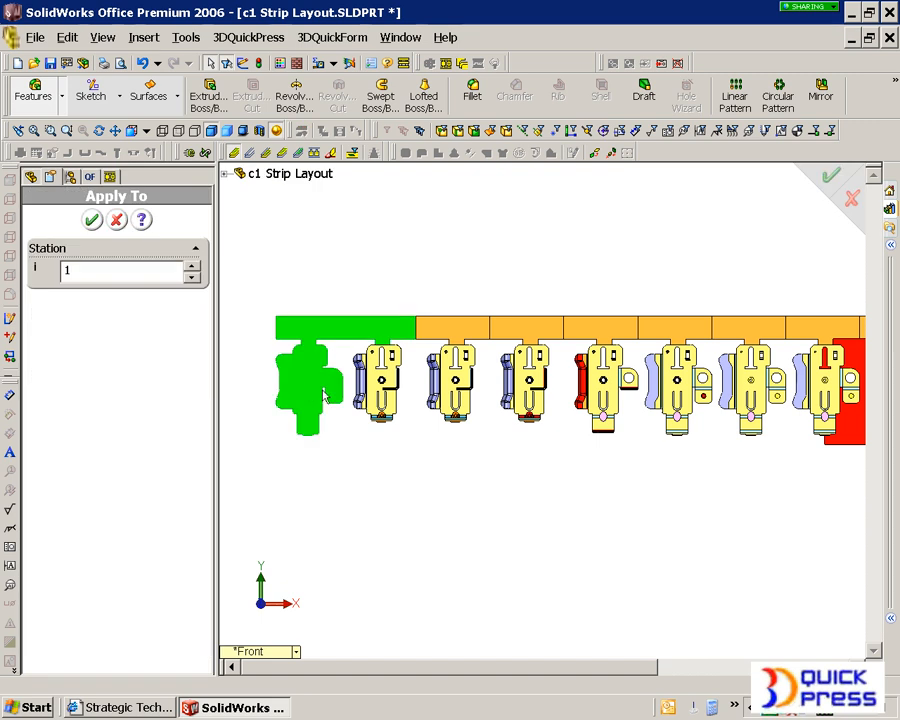
left_click(389, 397)
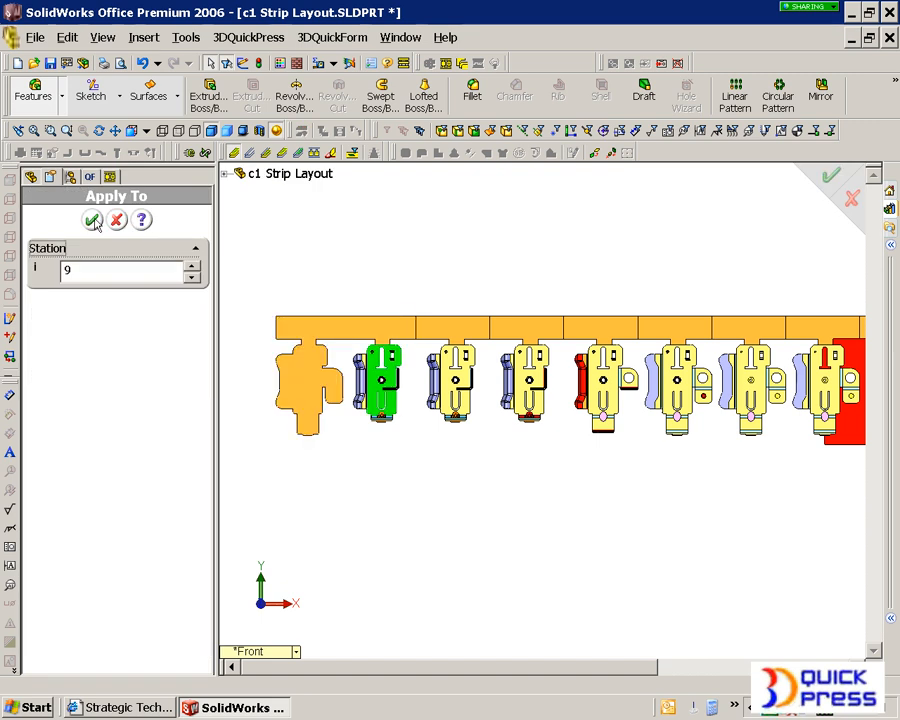
left_click(92, 221)
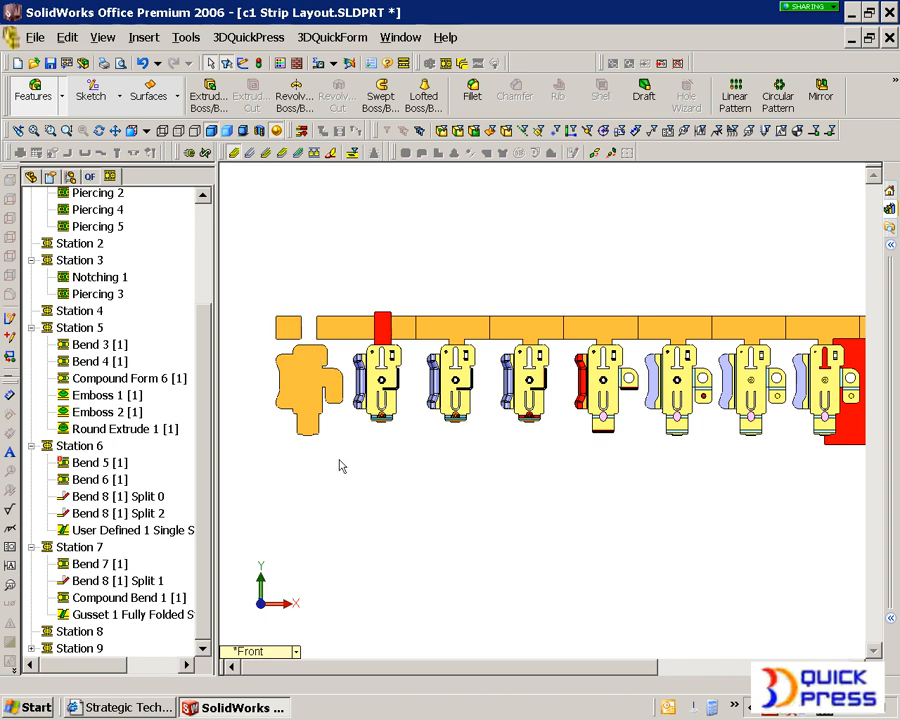
Step: Move the unprocessed Notching 3 feature to Station 1 so the round hole is pierced there
scroll(613, 506, "up", 5)
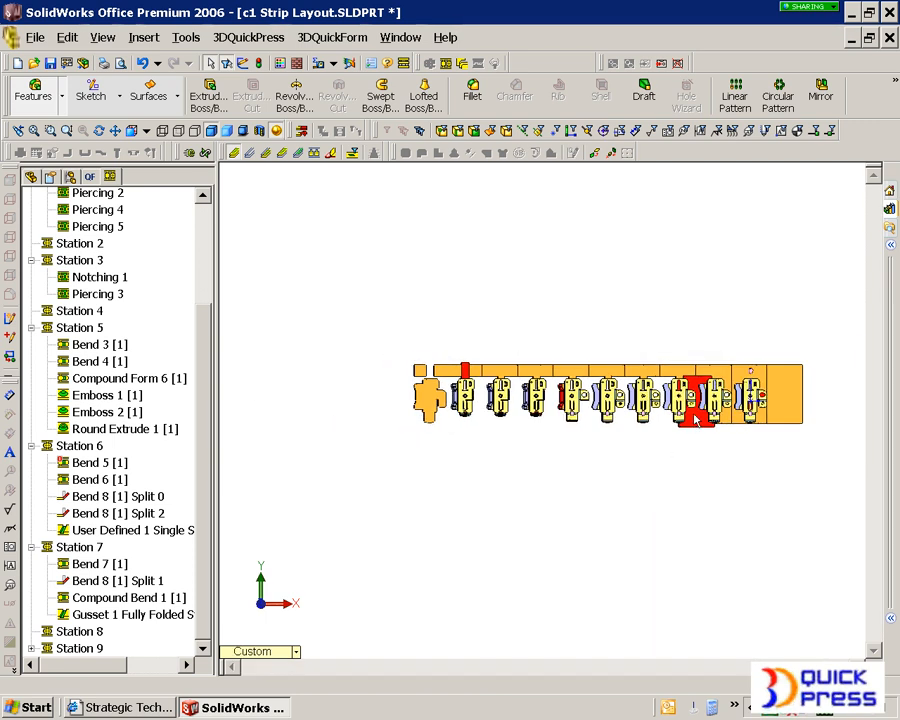
scroll(640, 416, "down", 3)
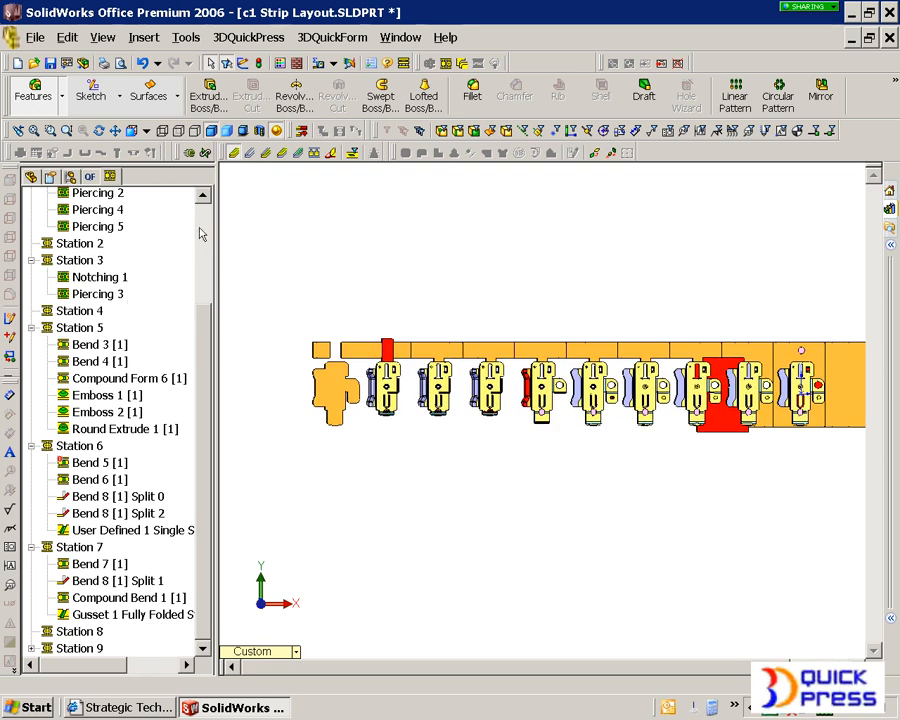
scroll(200, 234, "up", 3)
left_click_drag(104, 283, 100, 300)
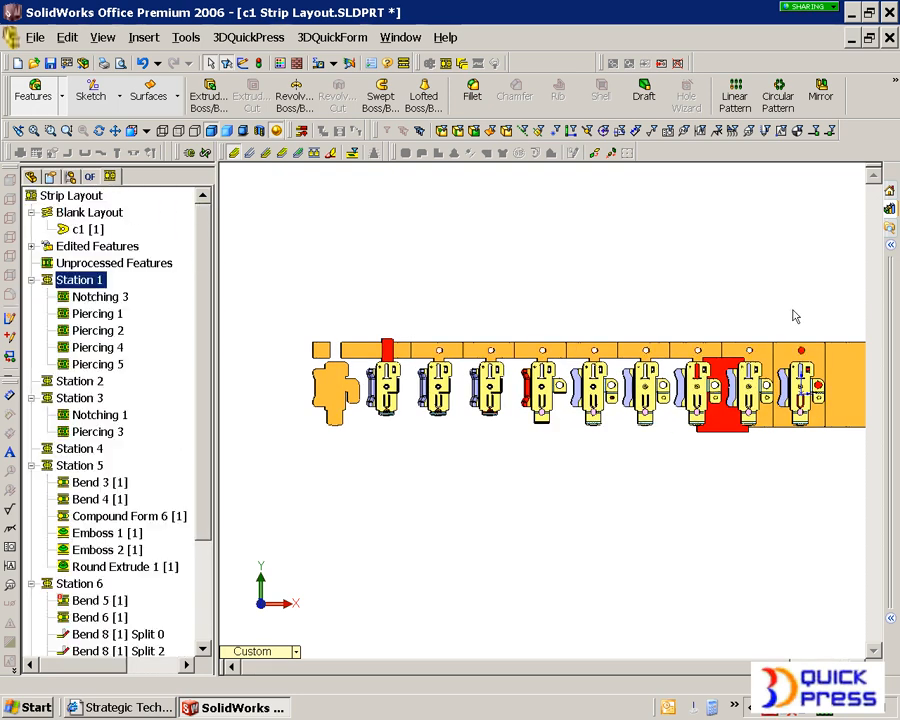
scroll(741, 373, "down", 3)
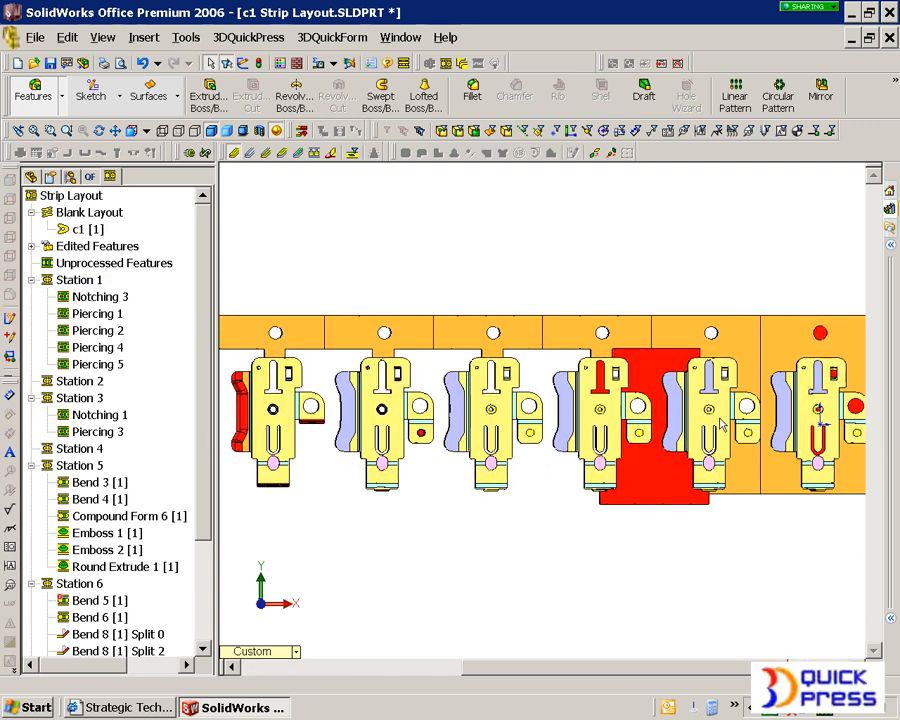
Step: Turn on the Center of Force Indicator for the strip layout and inspect its location on the strip
middle_click_drag(741, 373, 676, 403)
scroll(560, 390, "up", 2)
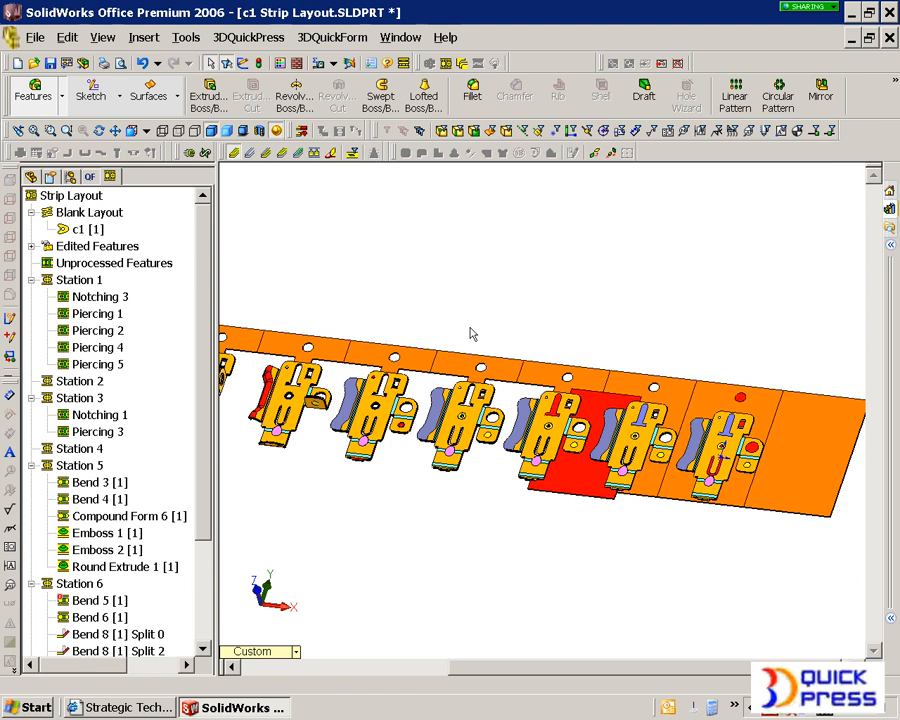
left_click(249, 37)
mouse_move(360, 90)
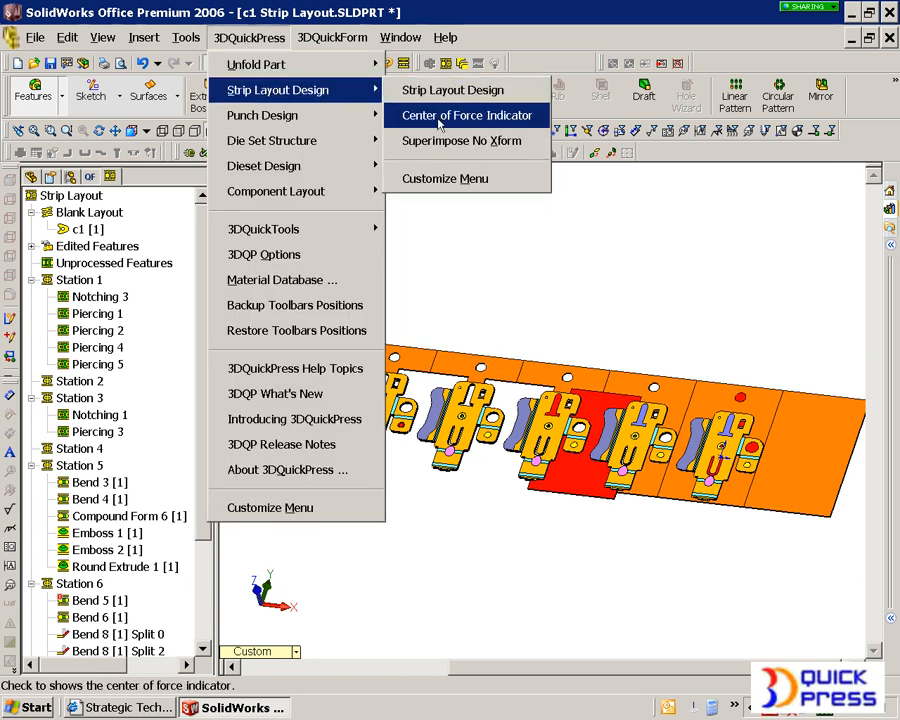
left_click(440, 116)
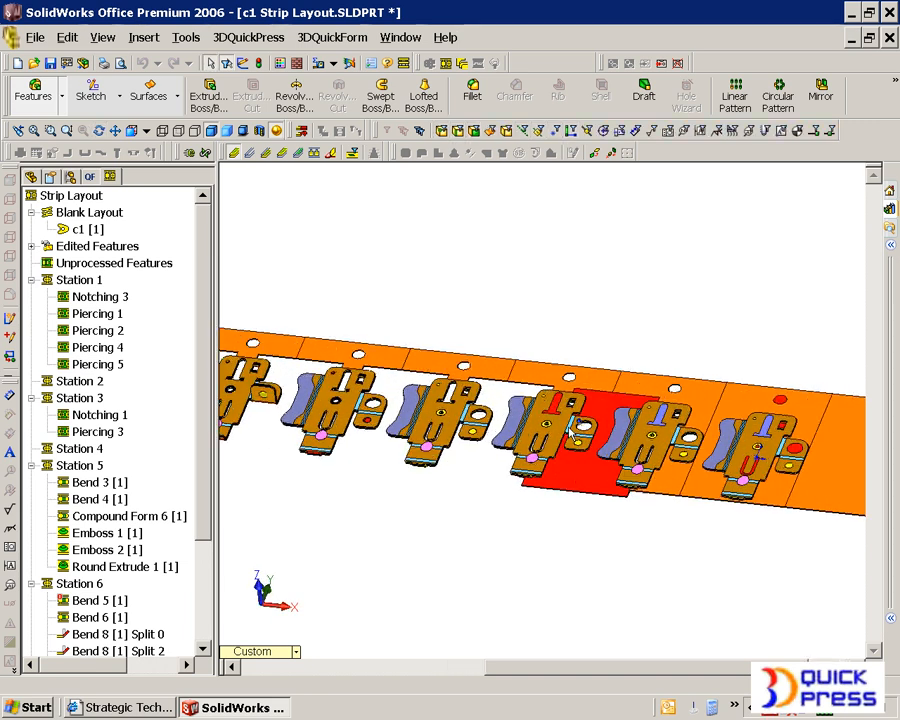
scroll(578, 424, "down", 9)
scroll(550, 408, "up", 6)
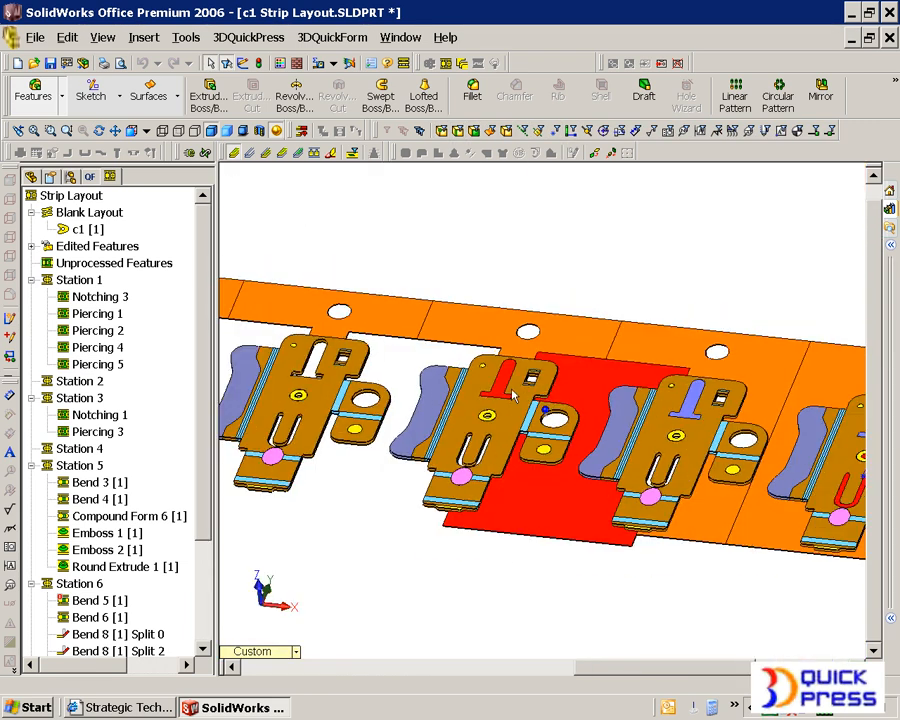
scroll(514, 396, "up", 1)
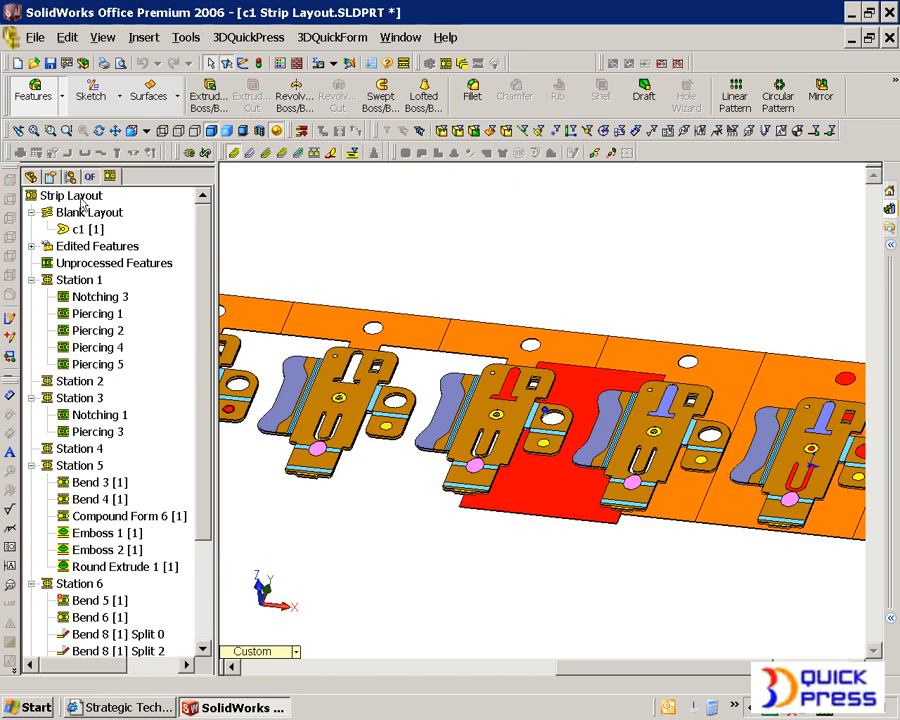
scroll(538, 414, "up", 2)
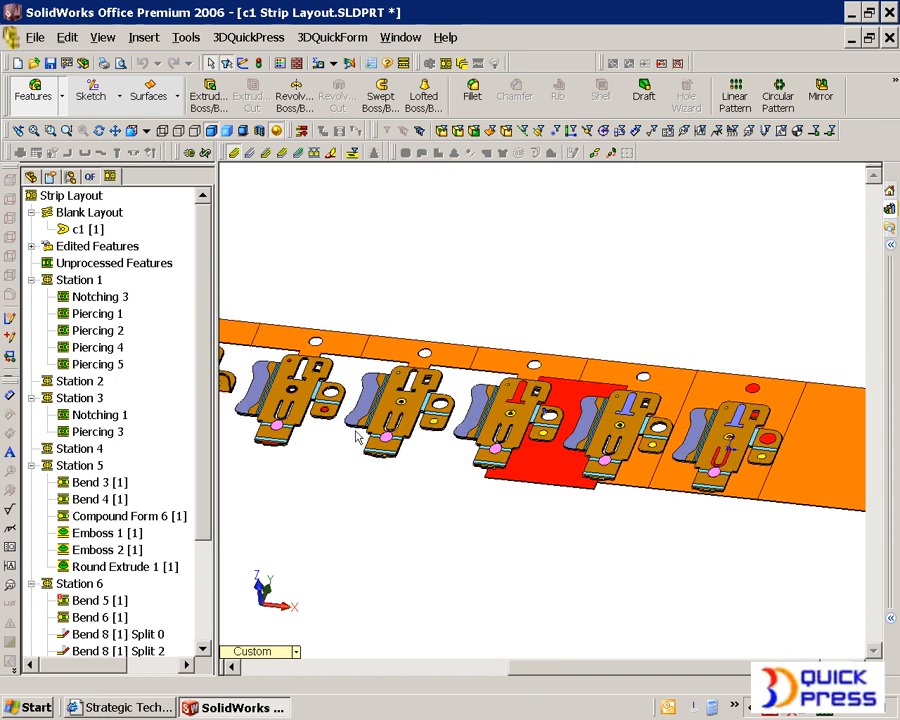
Step: Sketch a rectangle on the Front Plane enclosing the first three stations, extending beyond both long edges of the strip
left_click(55, 176)
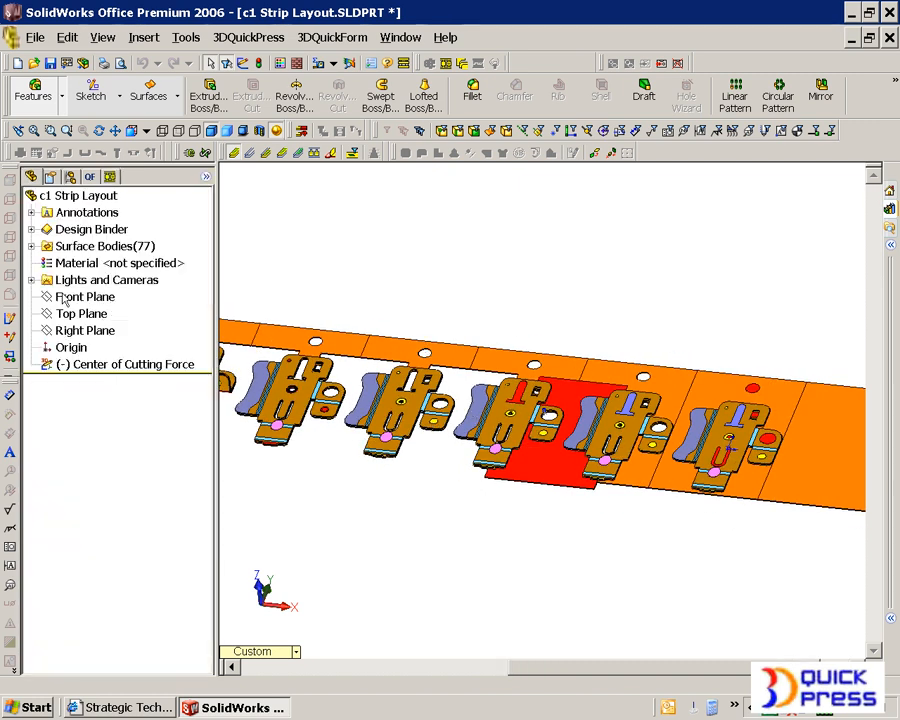
right_click(86, 300)
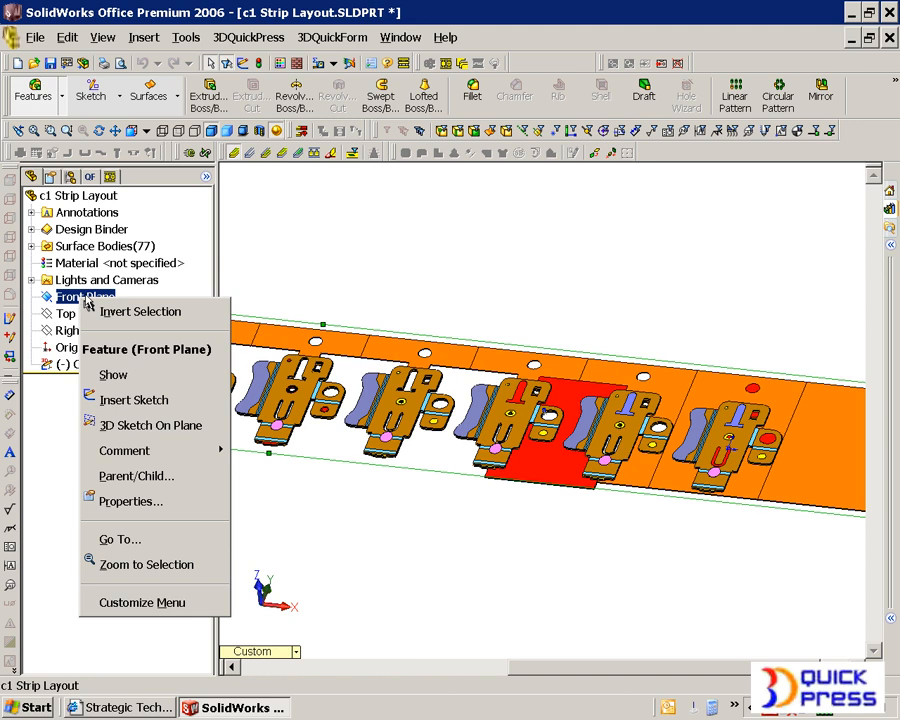
left_click(145, 400)
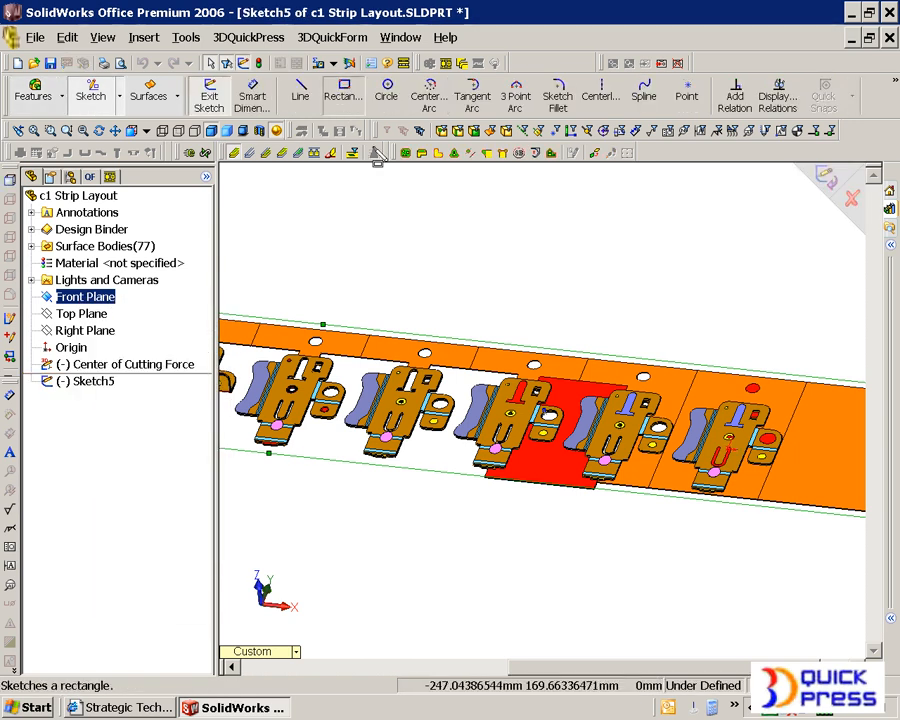
left_click(343, 95)
mouse_move(462, 316)
left_mouse_down()
mouse_move(677, 590)
mouse_move(713, 577)
mouse_move(735, 548)
left_mouse_up()
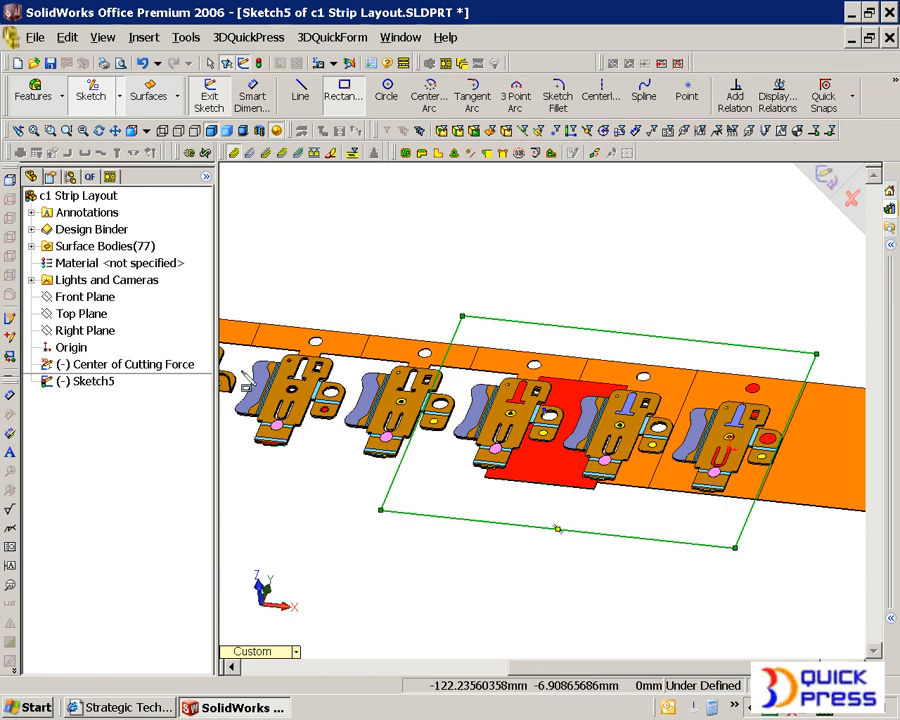
left_click(110, 177)
right_click(93, 197)
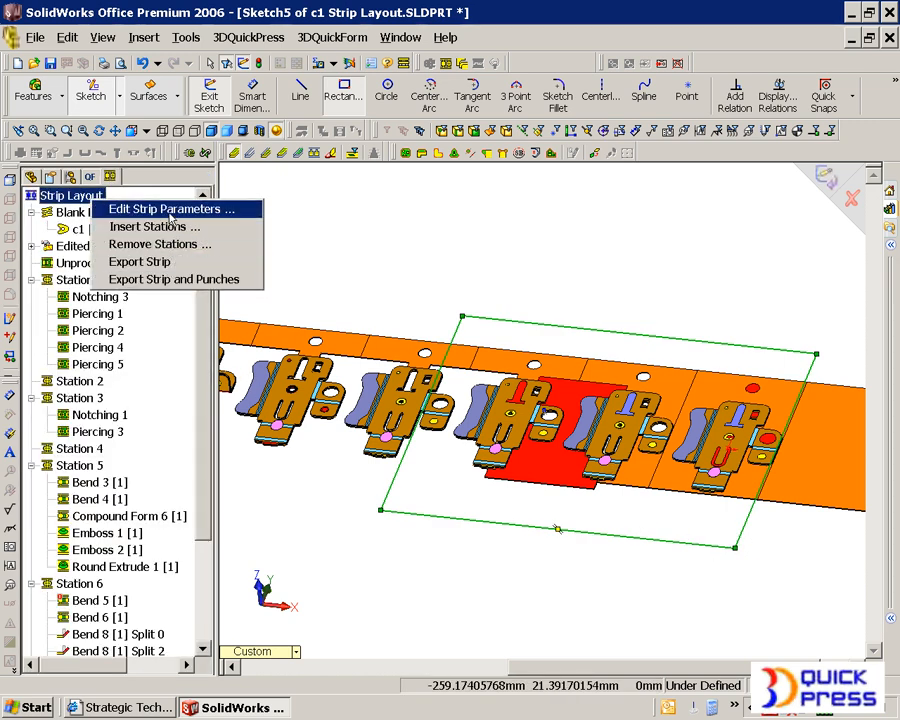
left_click(324, 230)
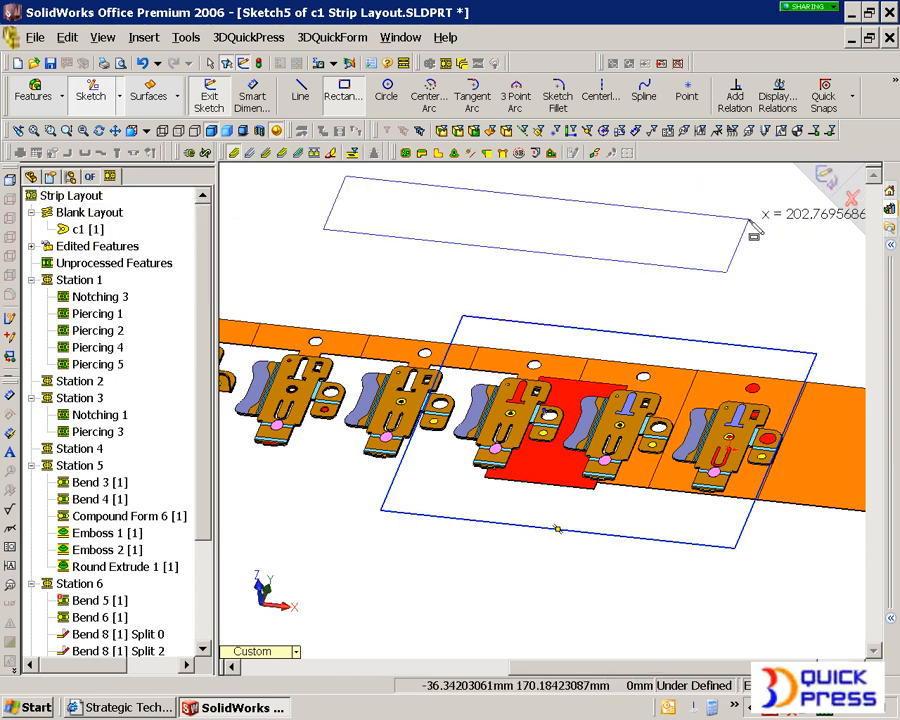
left_click(765, 227)
key("Delete")
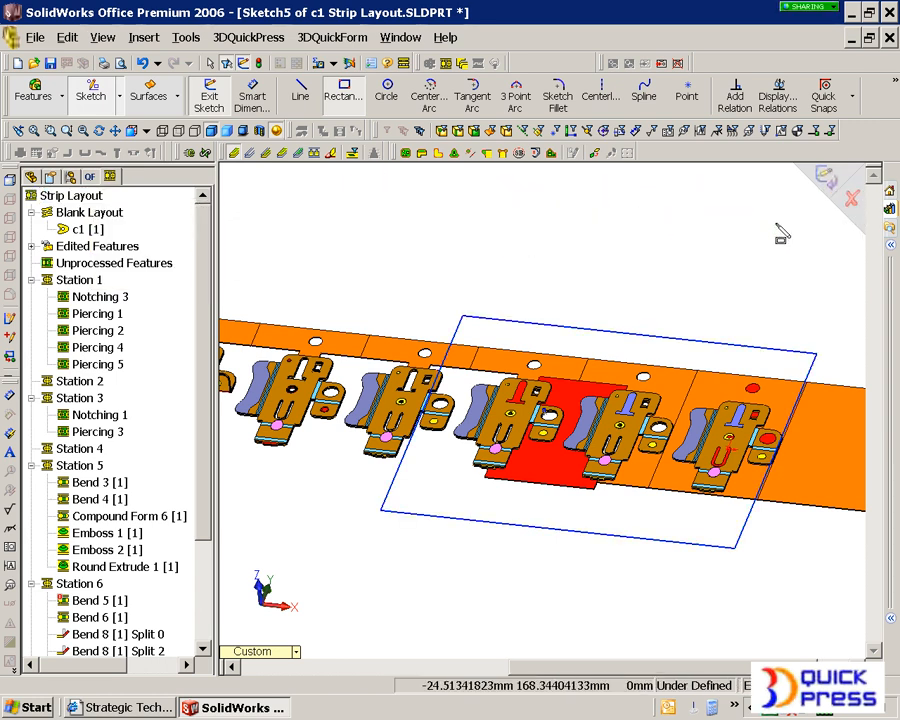
Step: Finish the rectangle sketch and create feature force vectors within it, including cutting forces, bending forces and a resultant sketch
left_click(825, 178)
left_click(76, 197)
right_click(76, 197)
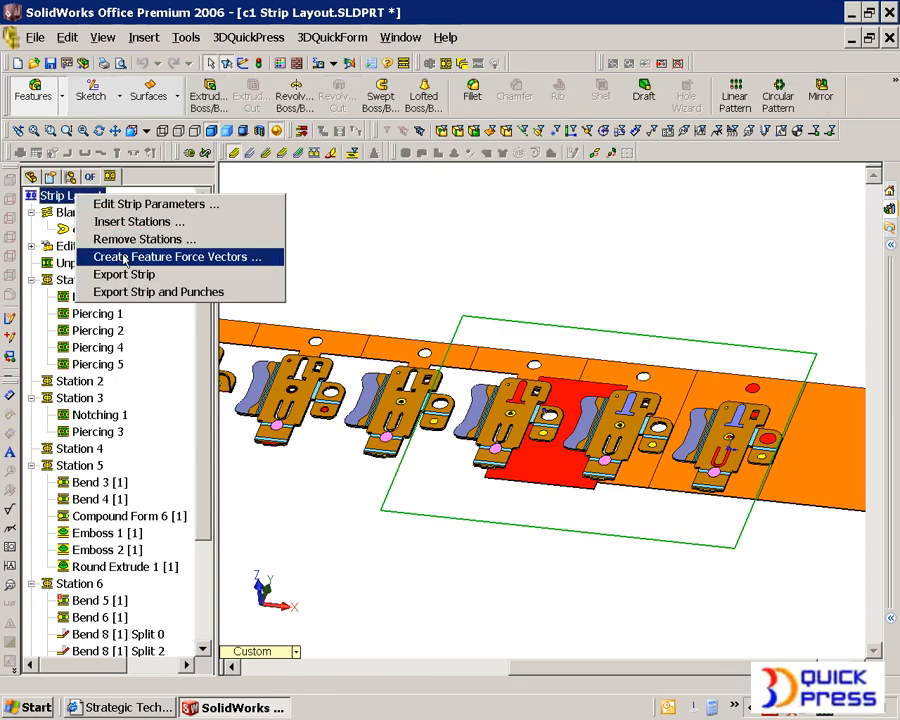
left_click(125, 258)
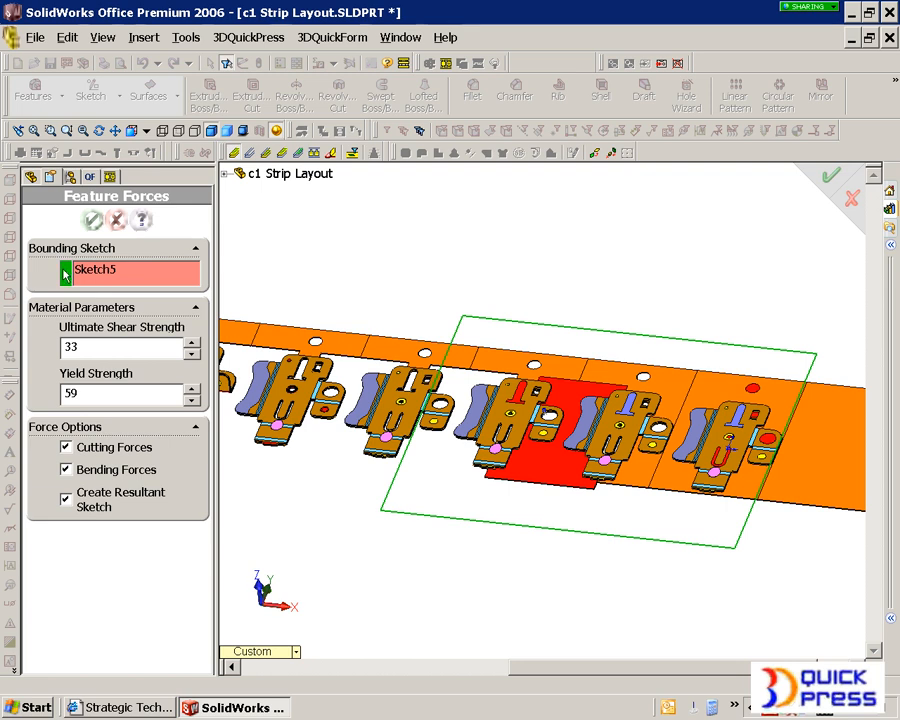
left_click(92, 220)
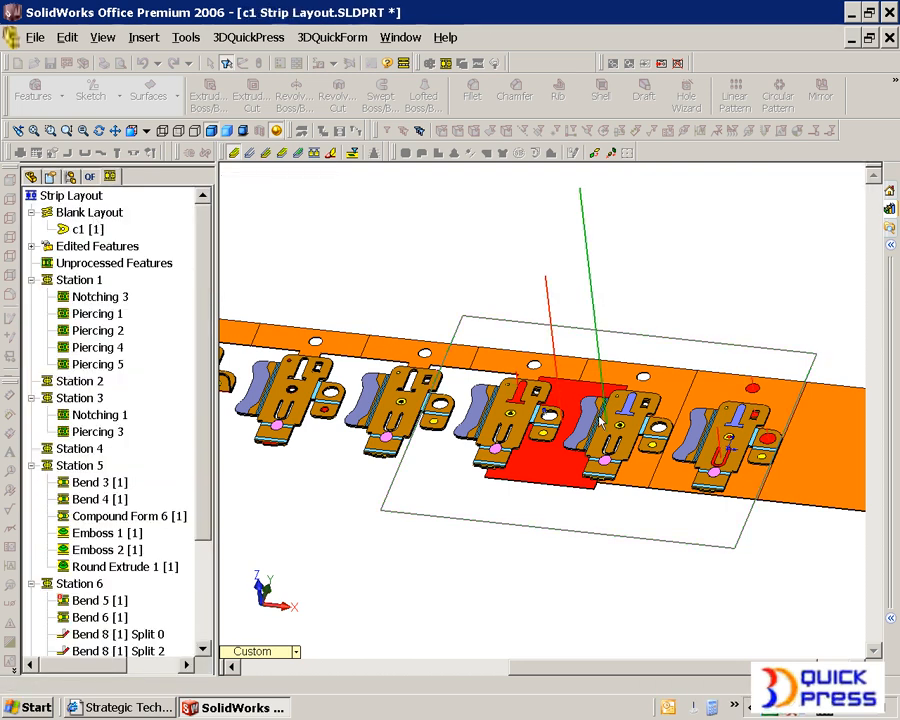
Step: Open the 3DQP FV 1 force vector sketch, read the feature and force label of its tallest vector, and close the sketch
middle_click_drag(641, 482, 717, 458)
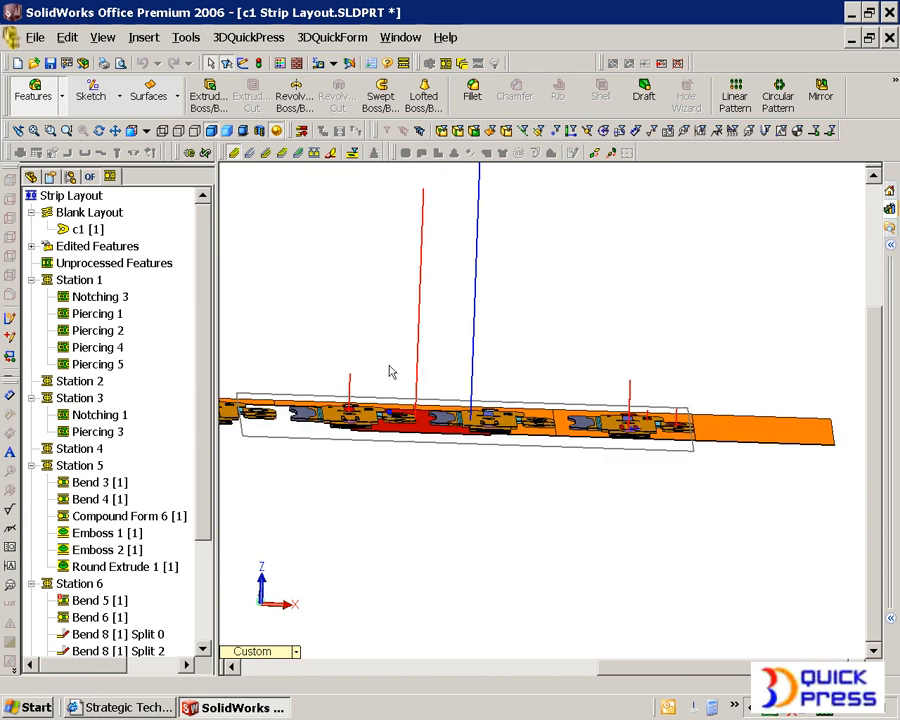
left_click(31, 176)
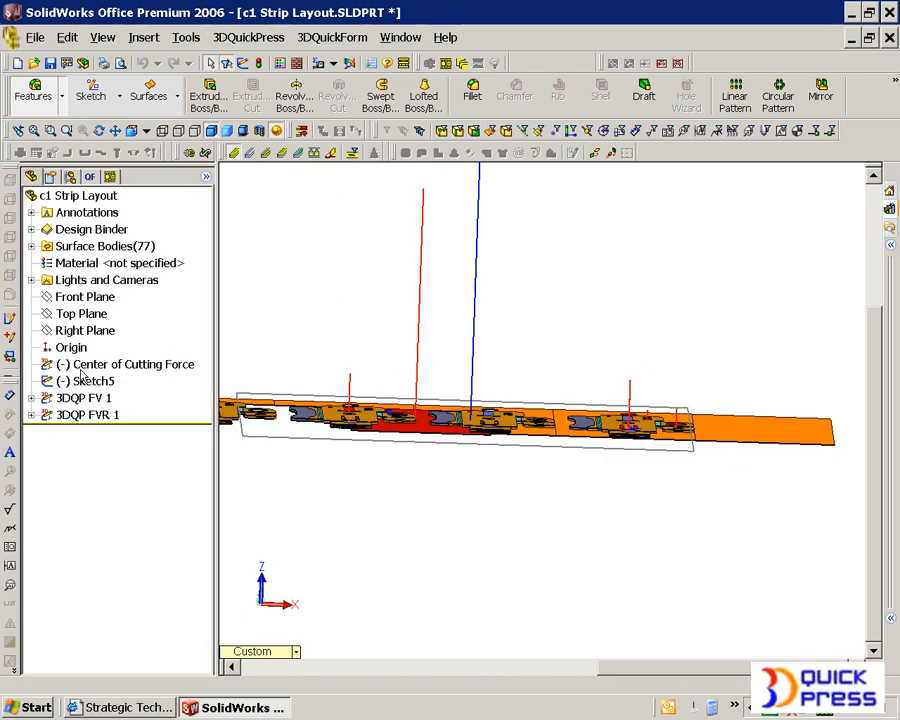
right_click(90, 400)
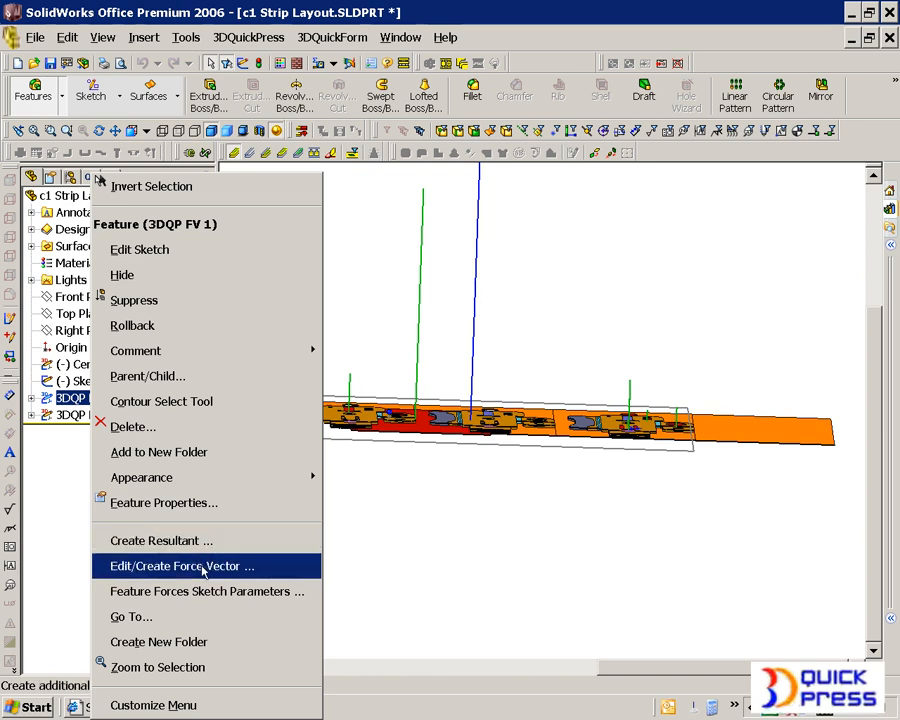
left_click(58, 410)
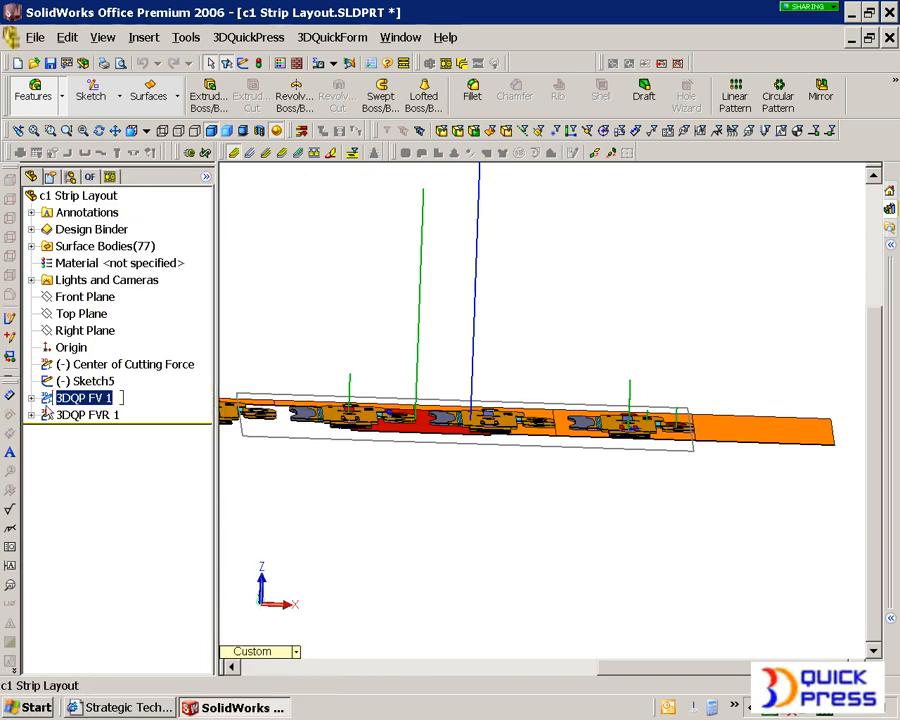
left_click(52, 414)
left_click(52, 398)
right_click(57, 397)
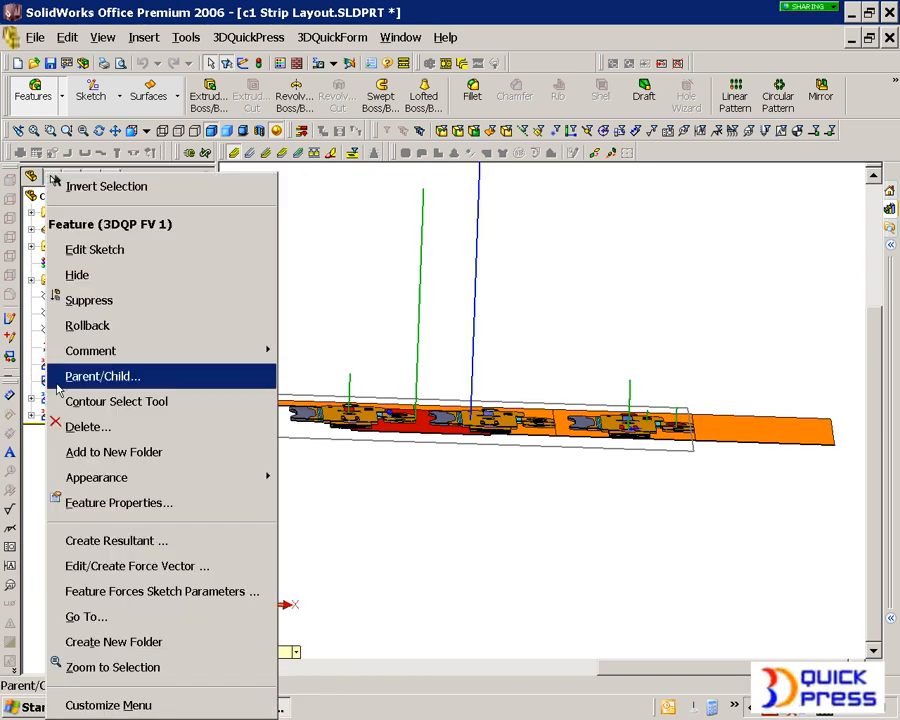
left_click(92, 249)
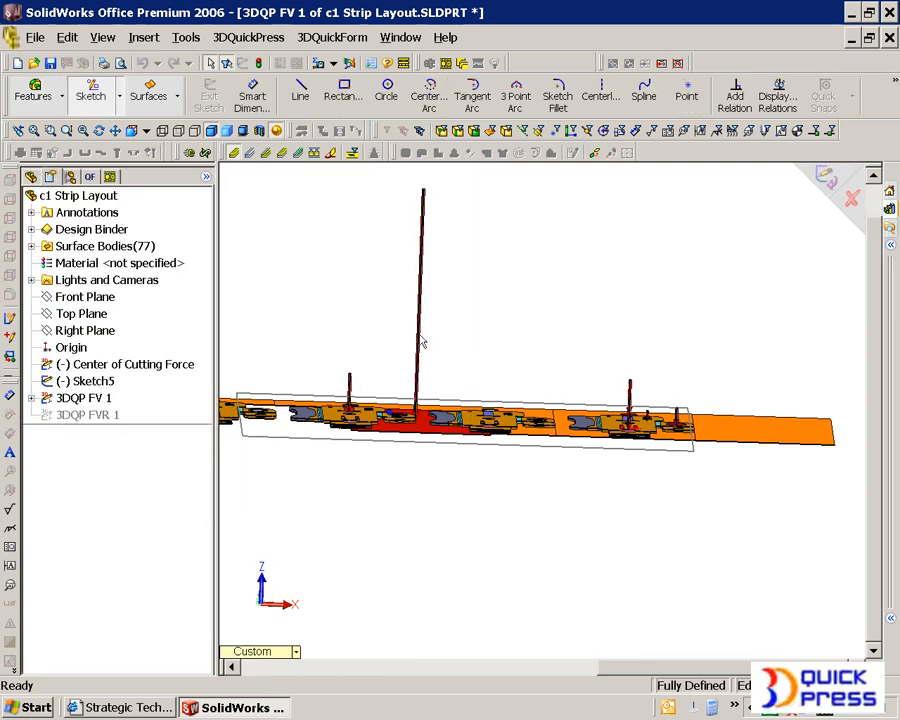
left_click(419, 342)
left_click(520, 315)
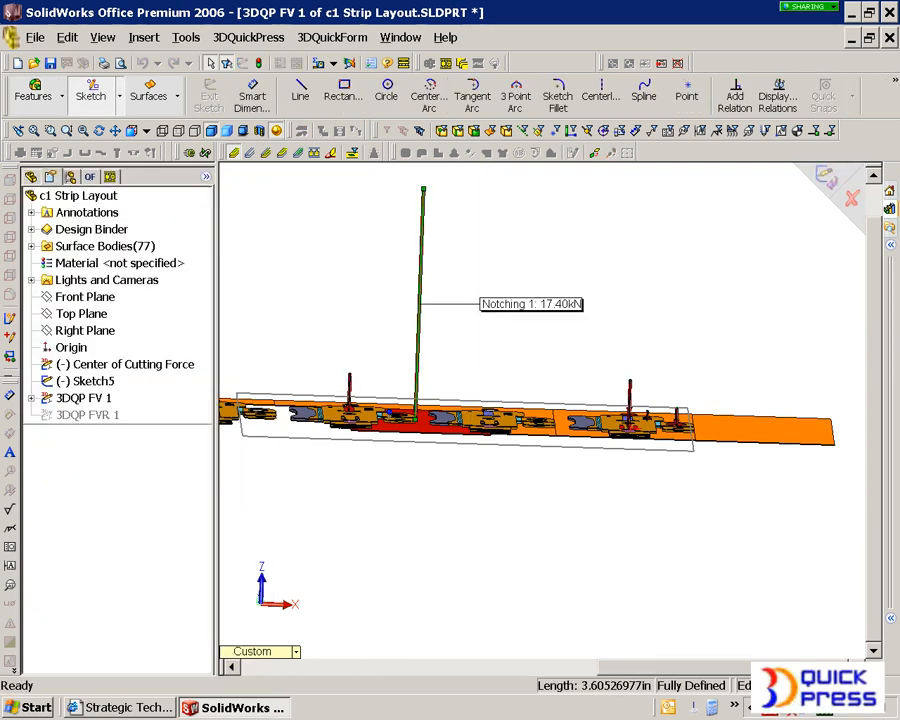
middle_click_drag(424, 424, 398, 408)
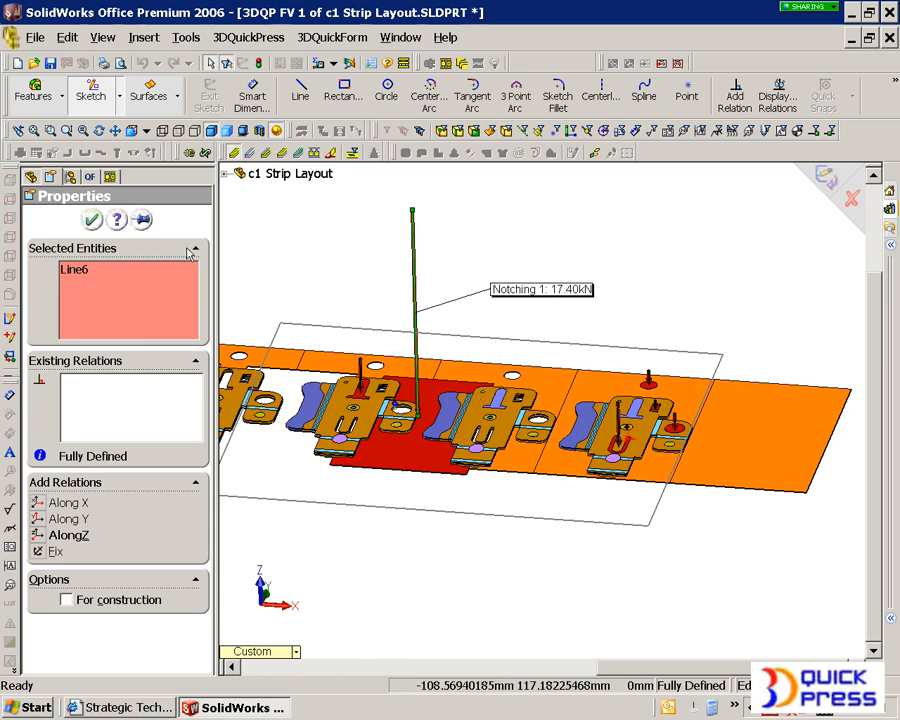
left_click(91, 219)
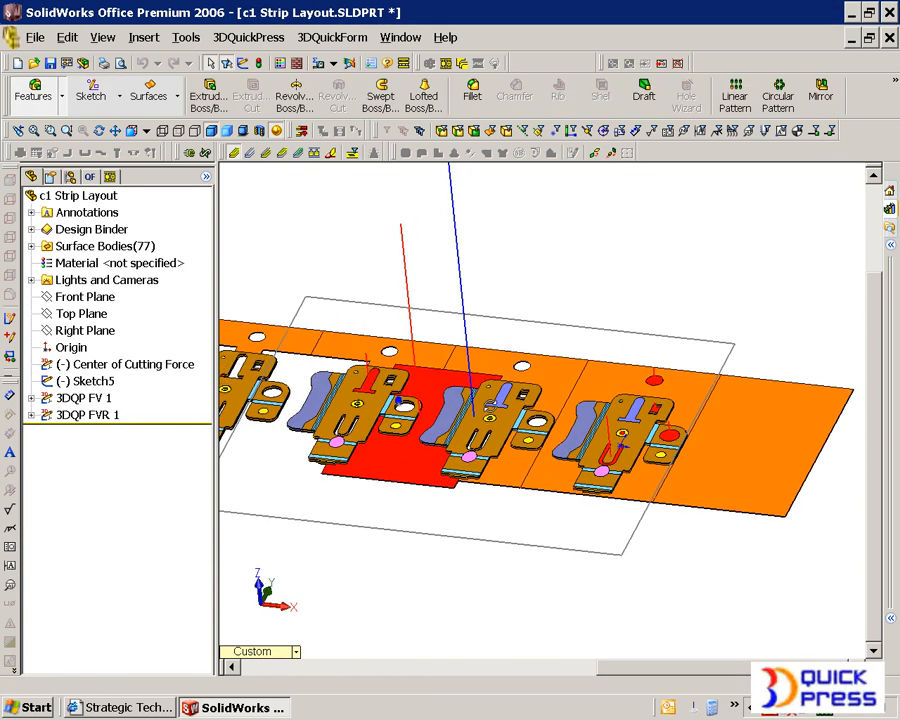
Step: Hide Sketch5 together with the 3DQP FV 1 and 3DQP FVR 1 force vector sketches
scroll(512, 221, "down", 5)
scroll(513, 403, "up", 6)
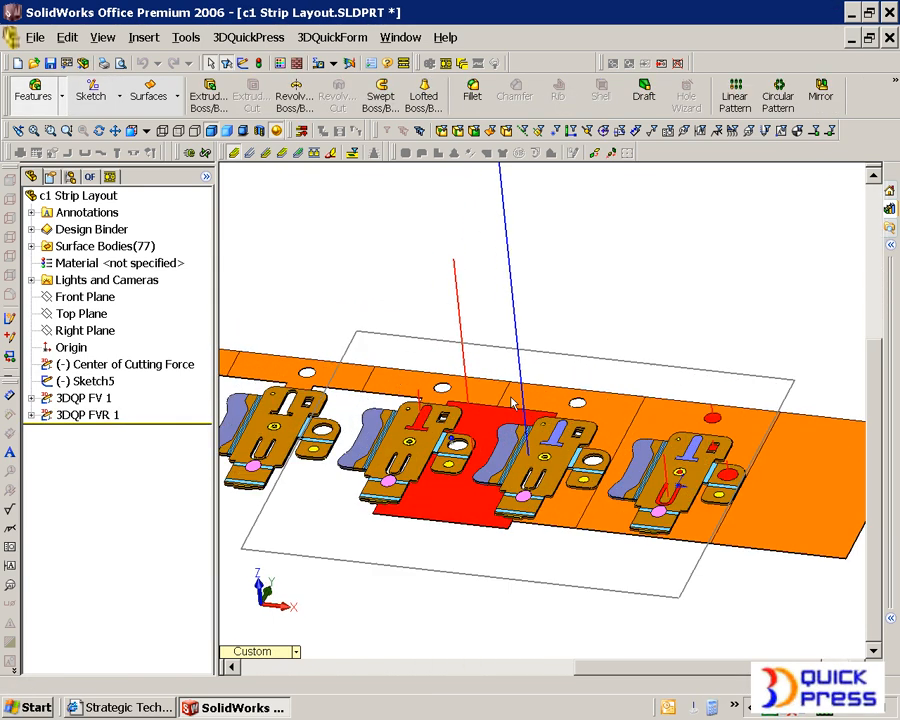
scroll(512, 403, "up", 5)
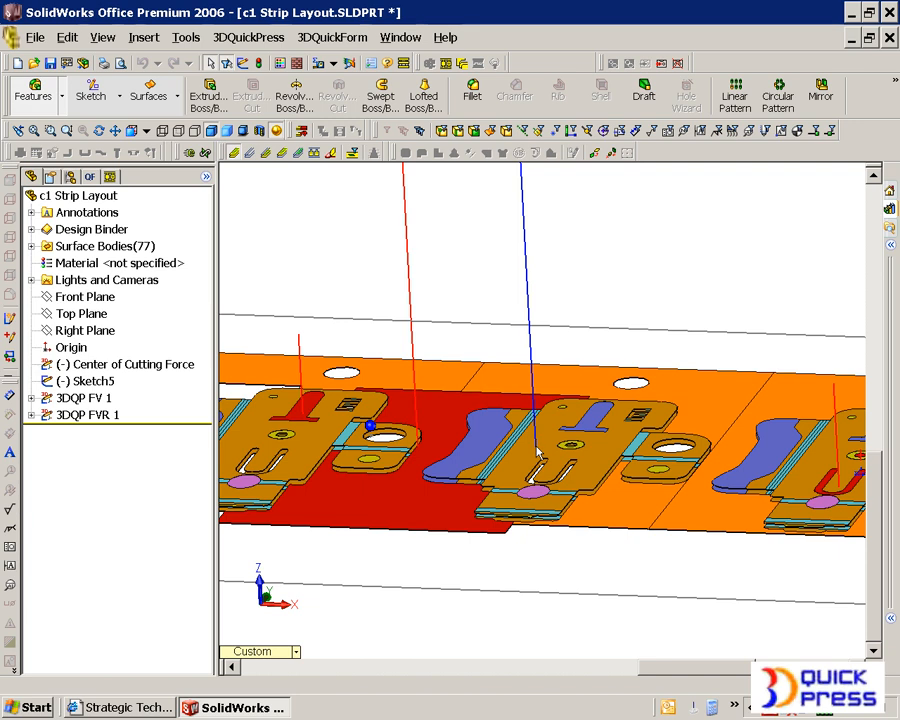
scroll(537, 453, "down", 4)
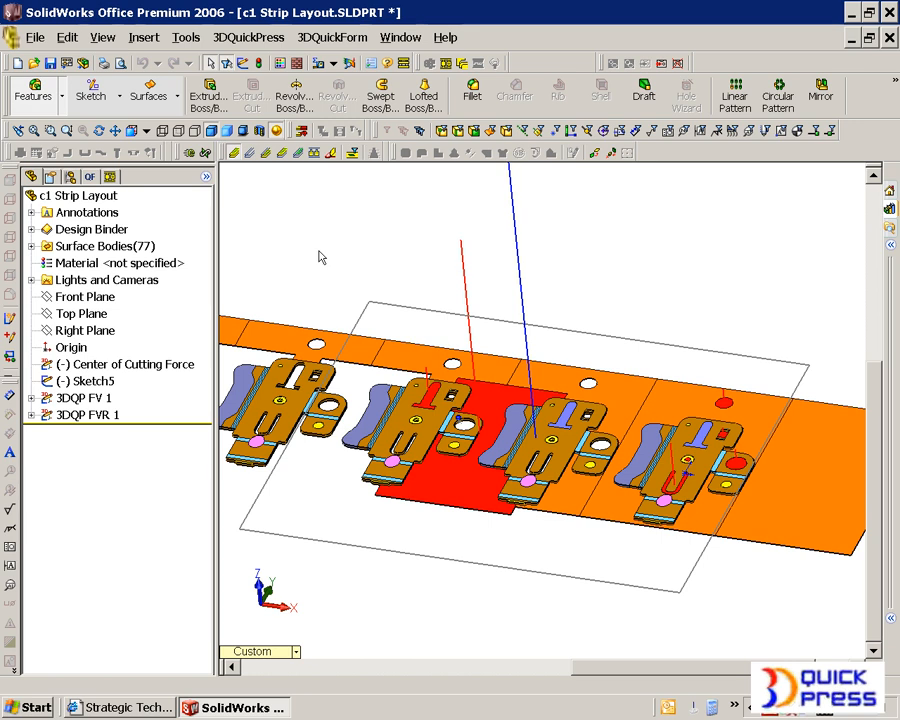
left_click(85, 381)
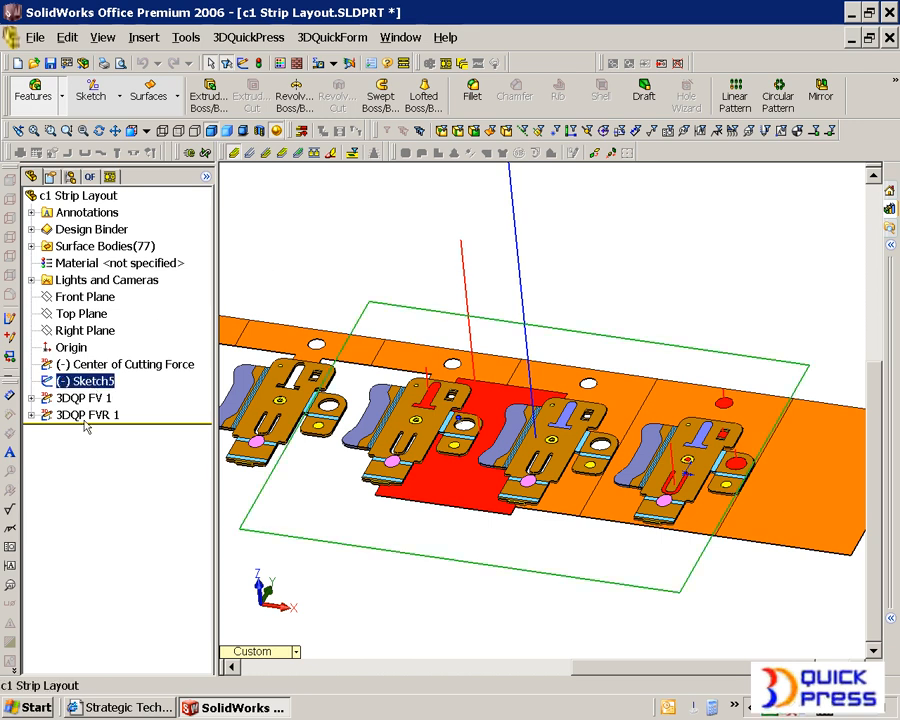
left_click(86, 414, "shift")
right_click(86, 412)
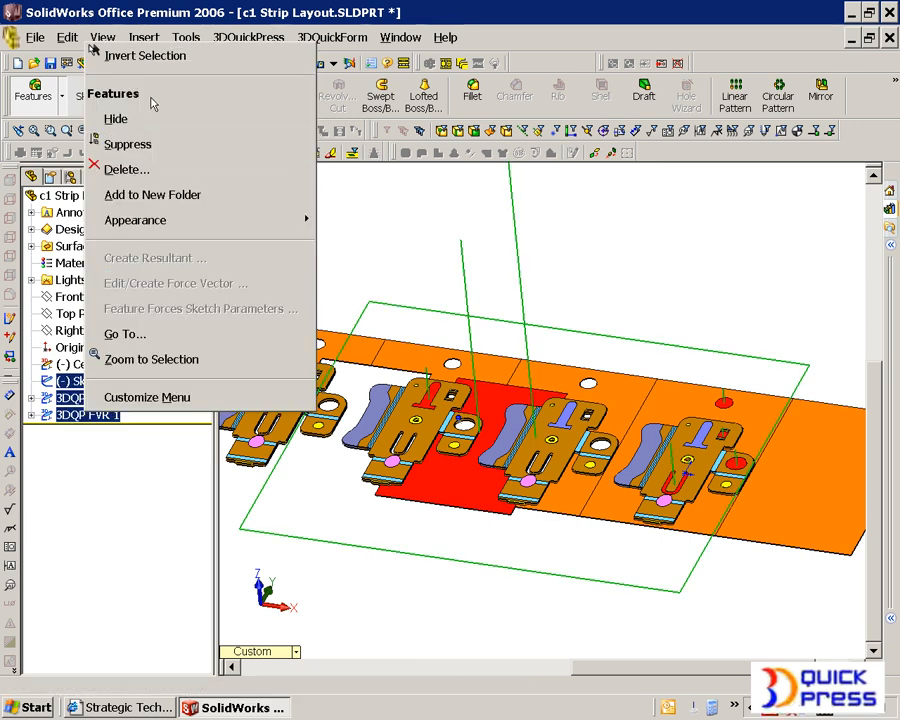
scroll(458, 346, "up", 5)
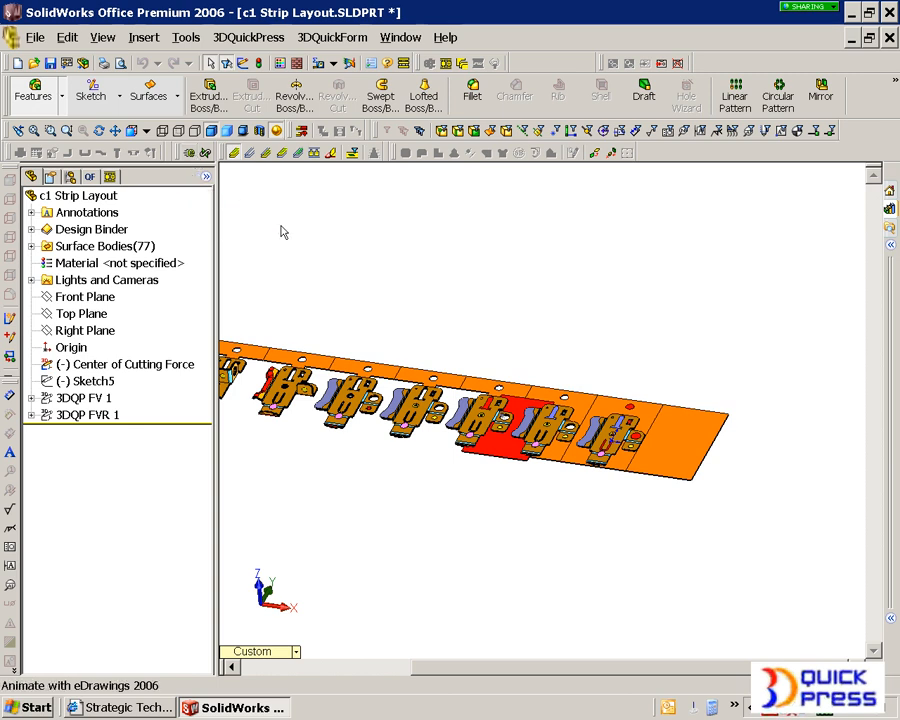
Step: Export the strip and punches, including sheet metal parts, cutting punches, stock sheets and bend lines
key("f")
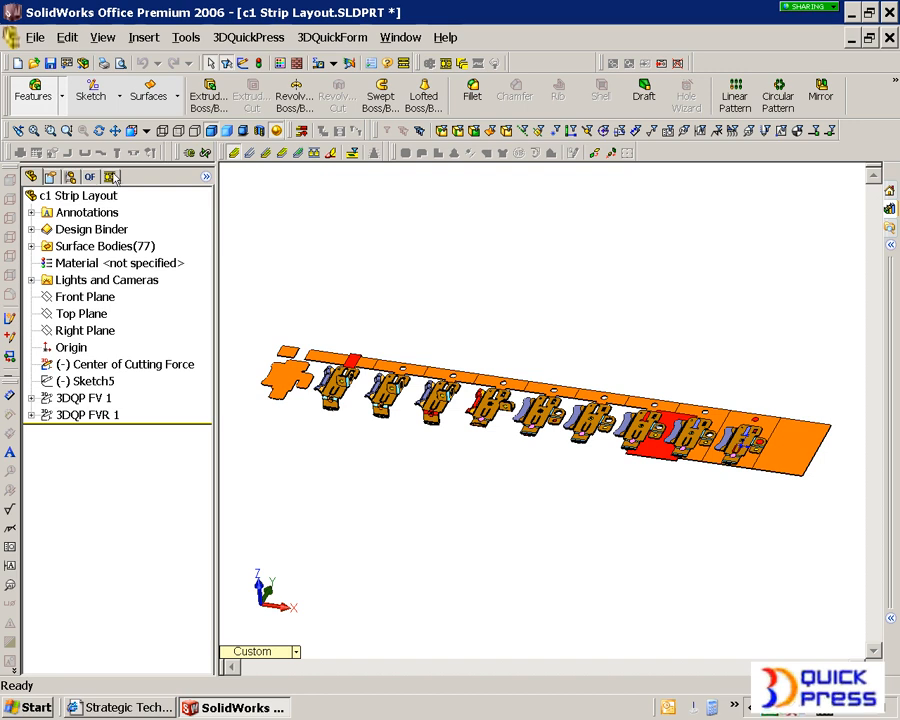
left_click(114, 177)
right_click(98, 195)
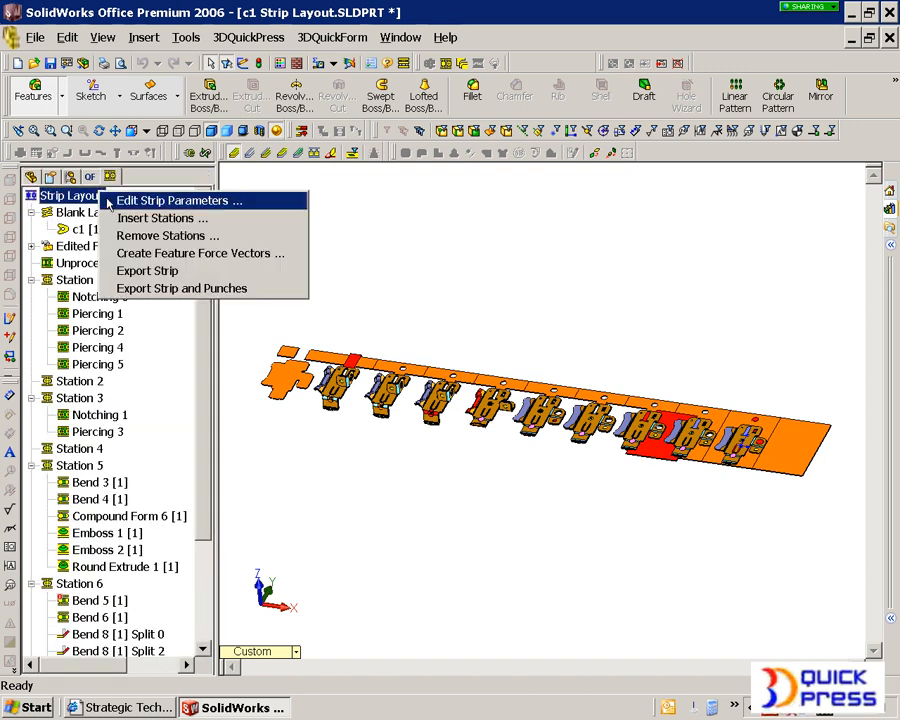
left_click(162, 291)
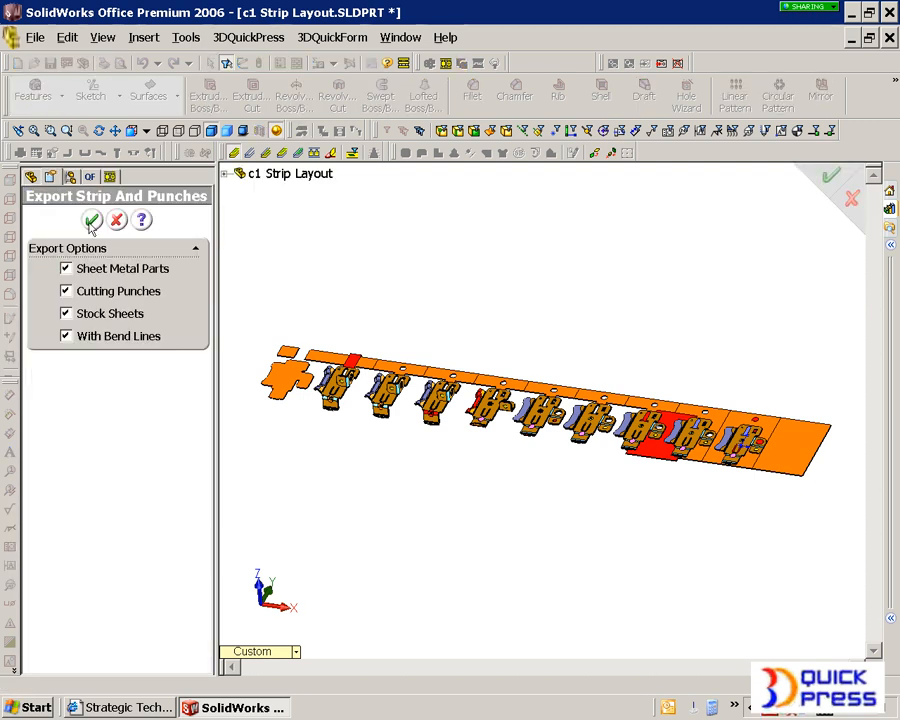
left_click(92, 219)
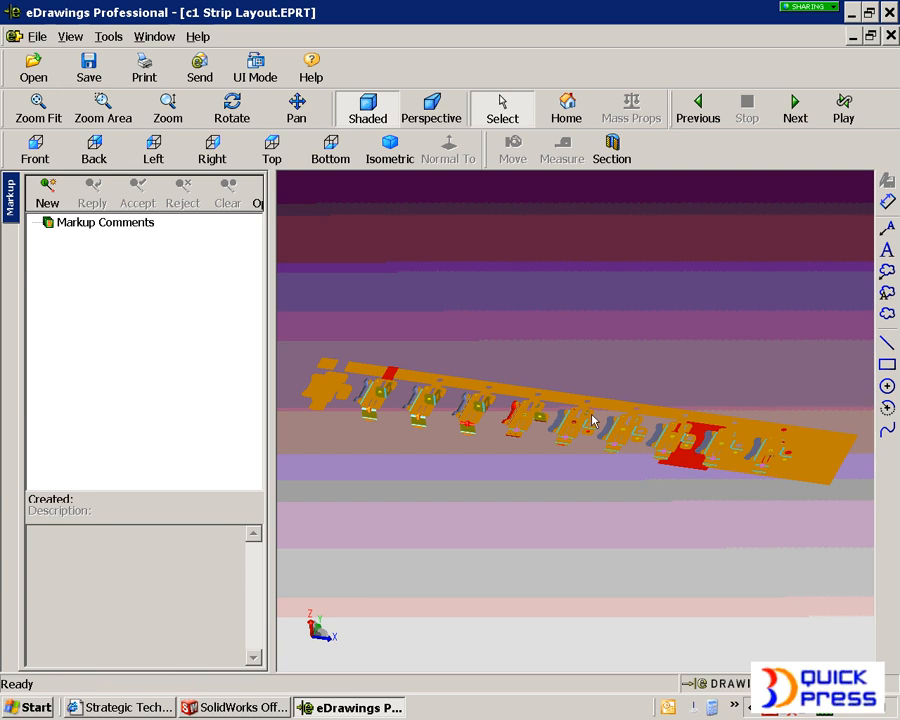
Step: In the eDrawings copy of the strip, attach a leader note reading "Split this punch" to the large red notching punch
left_click_drag(620, 464, 596, 510)
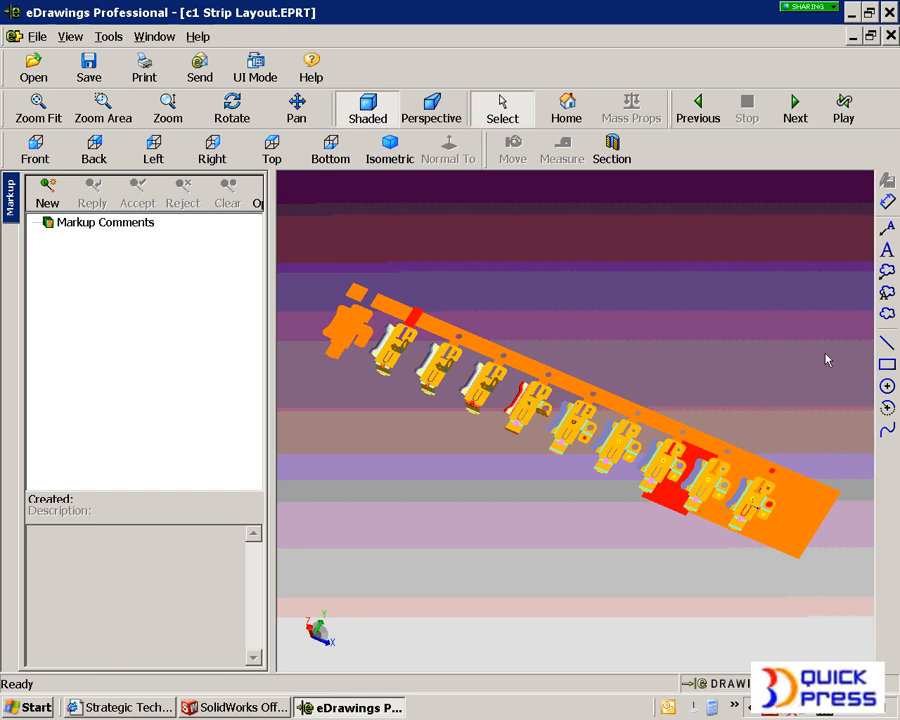
middle_click_drag(840, 310, 844, 269)
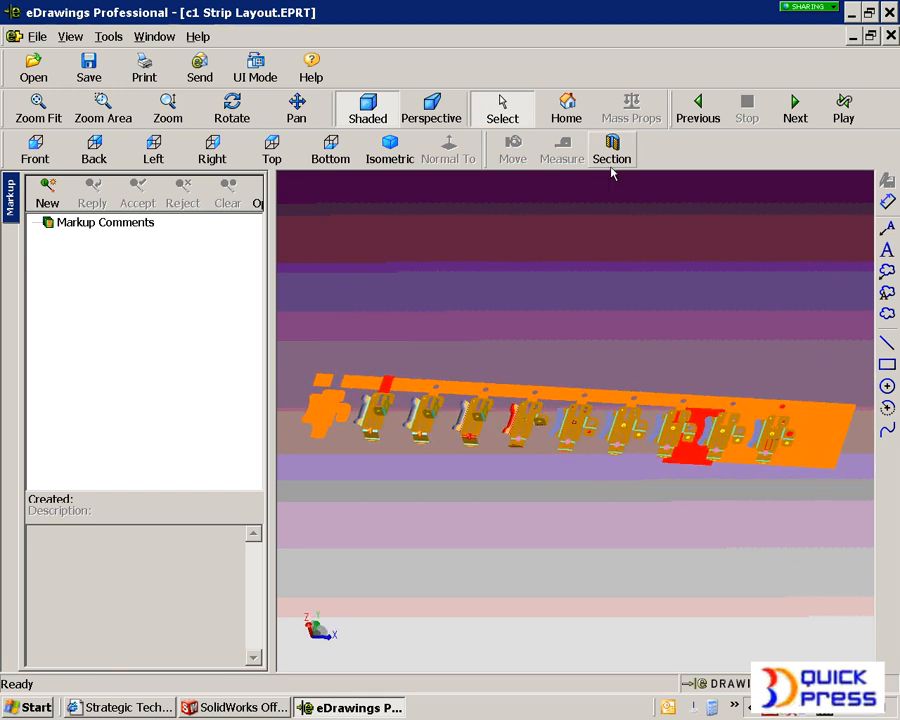
middle_click_drag(548, 178, 751, 321)
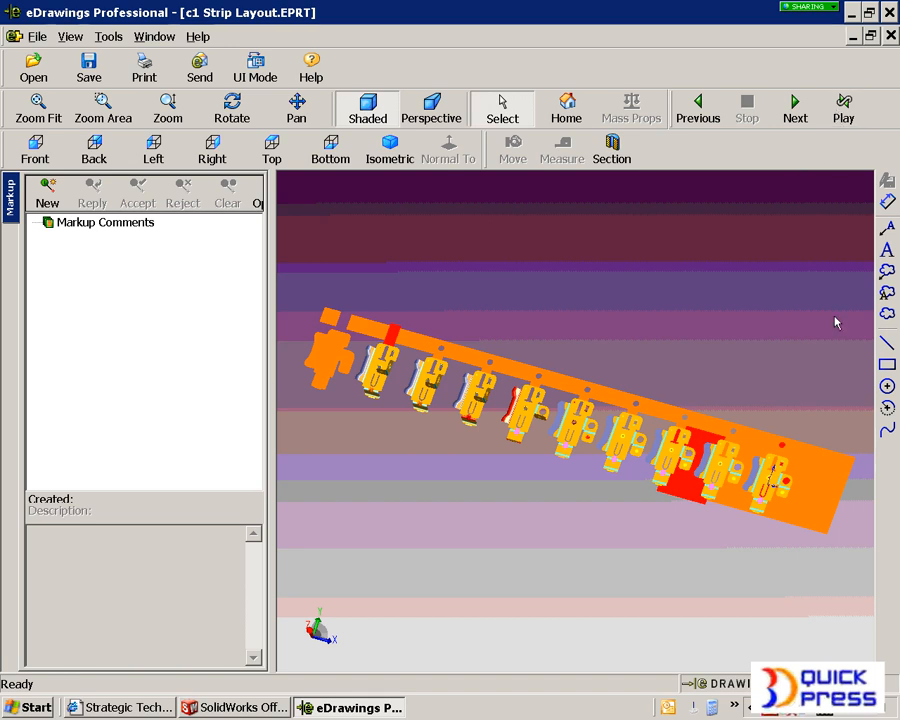
middle_click_drag(703, 466, 742, 459)
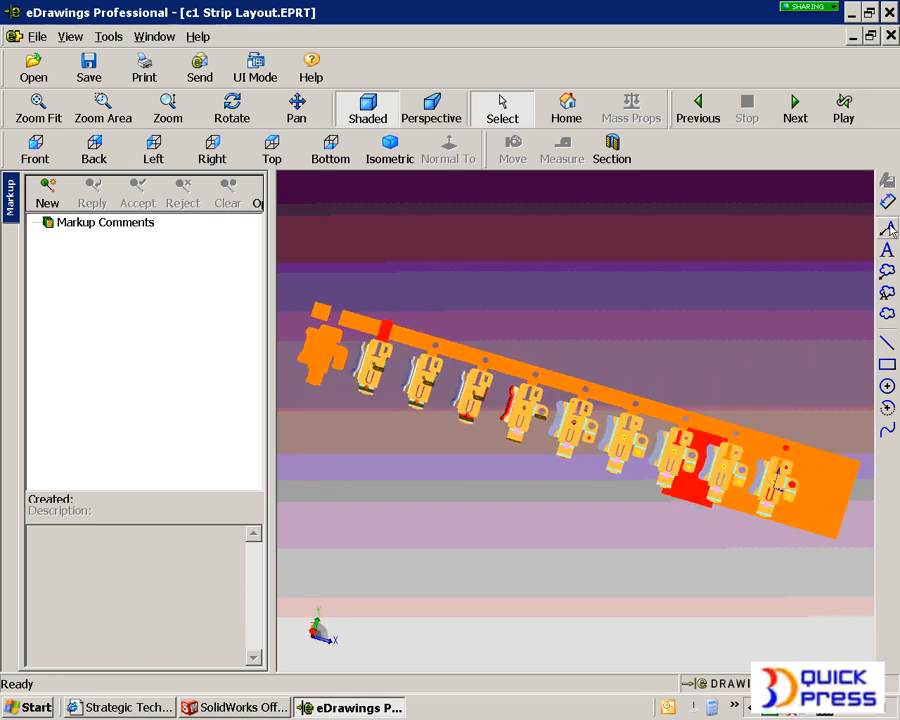
scroll(758, 434, "up", 3)
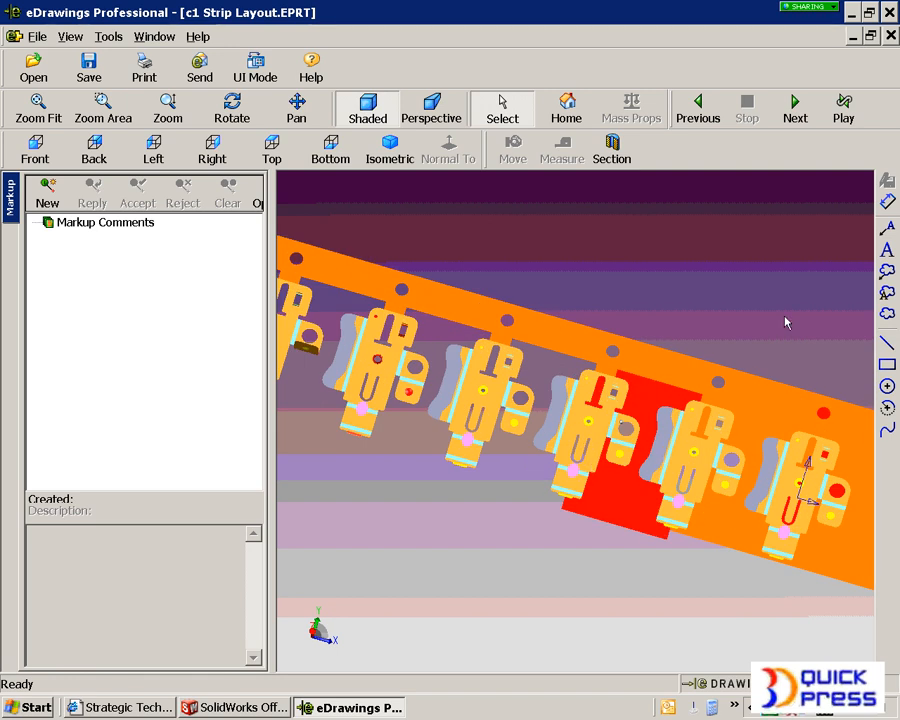
left_click(887, 228)
left_click(607, 514)
left_click(486, 596)
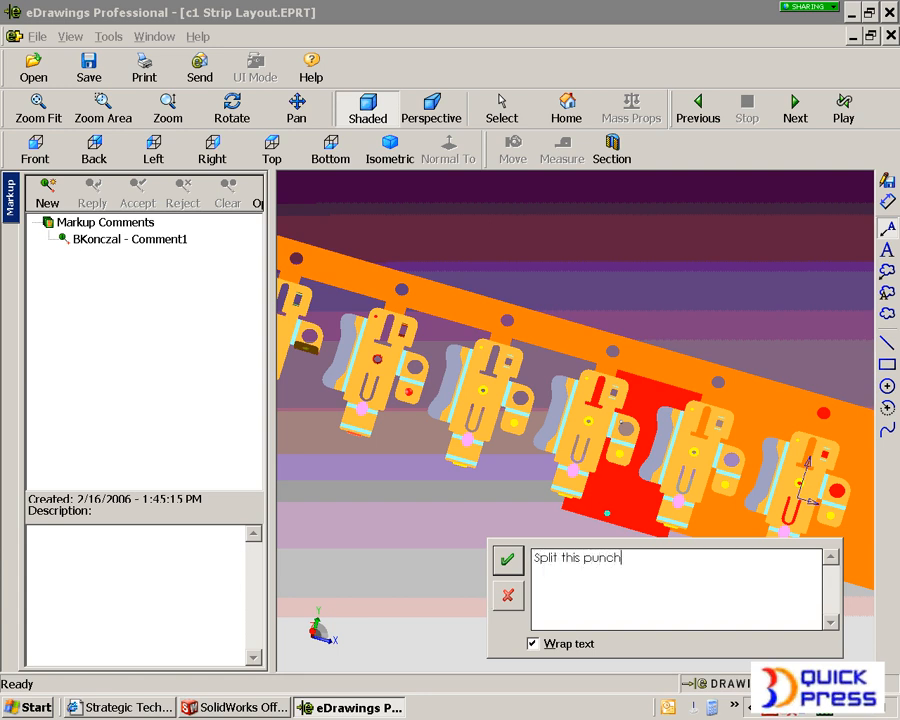
left_click(514, 559)
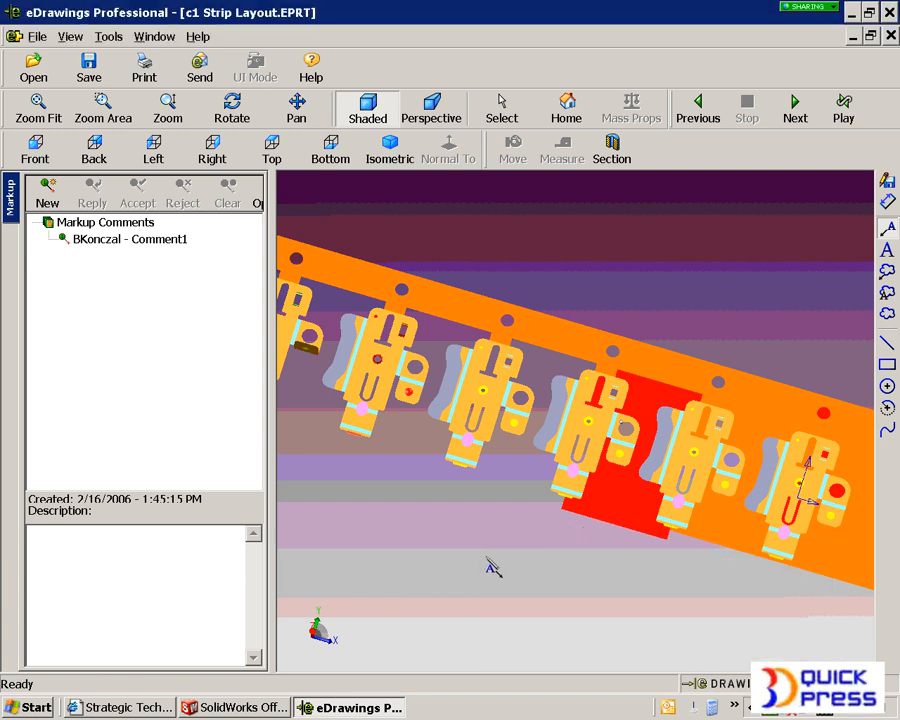
left_click(545, 583)
Step: Attach a second leader note reading "Remove this station" to the fourth station, just past the large red punch
middle_click_drag(547, 590, 462, 565)
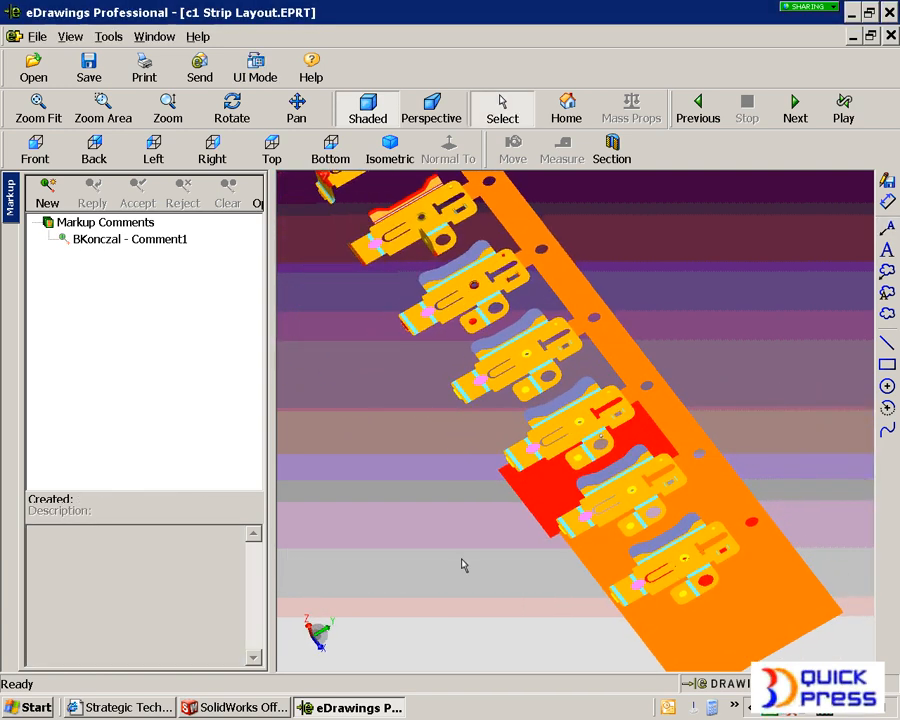
left_click(888, 230)
left_click(667, 253)
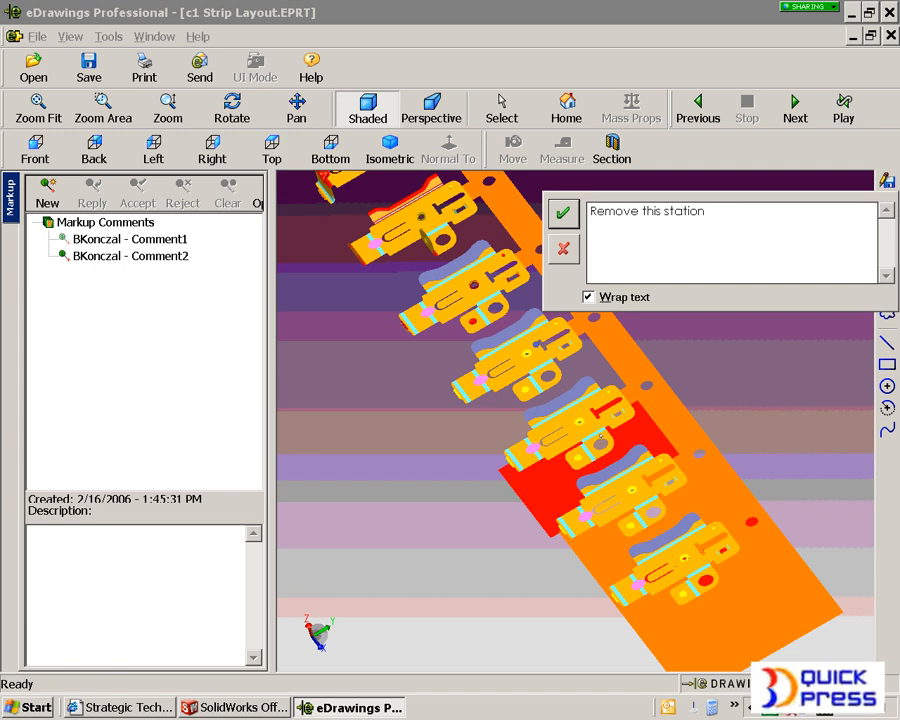
left_click(562, 212)
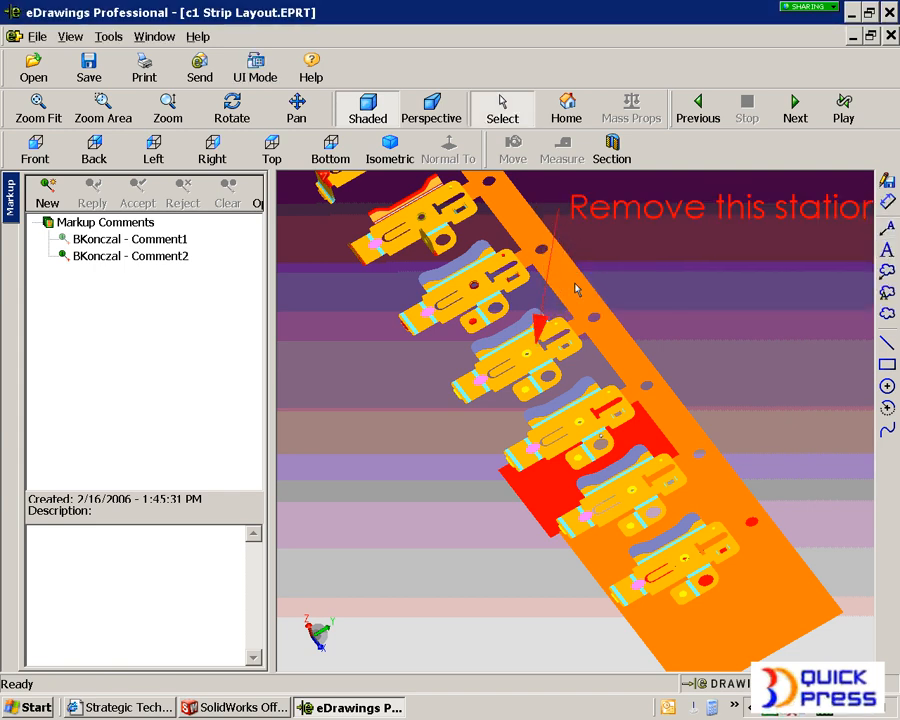
Step: Recall both markup comments in their saved views and examine the file formats offered for sending the drawing
middle_click_drag(577, 289, 639, 278)
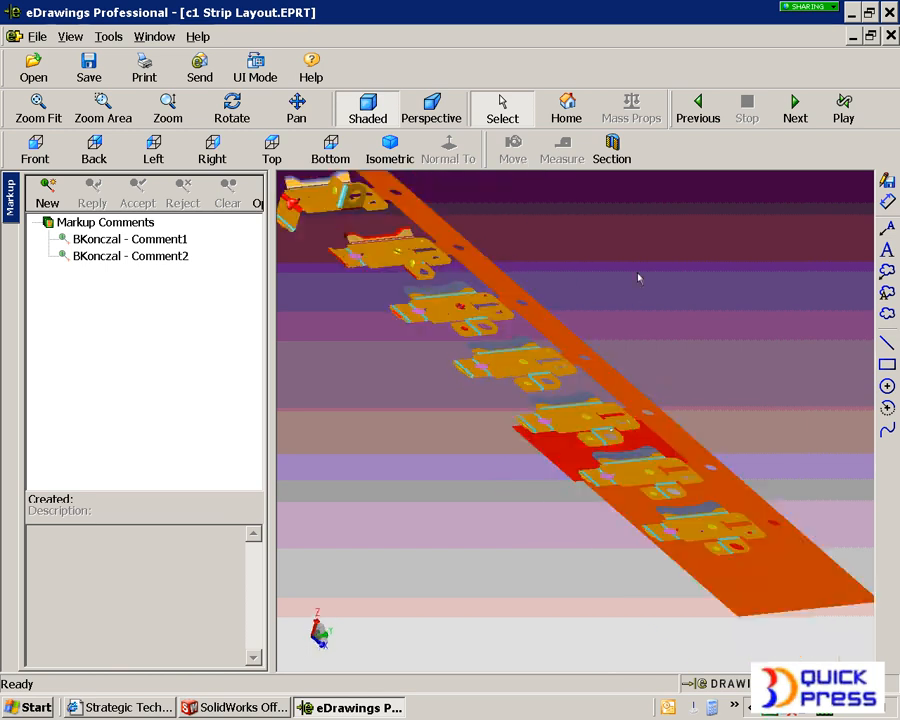
left_click(100, 241)
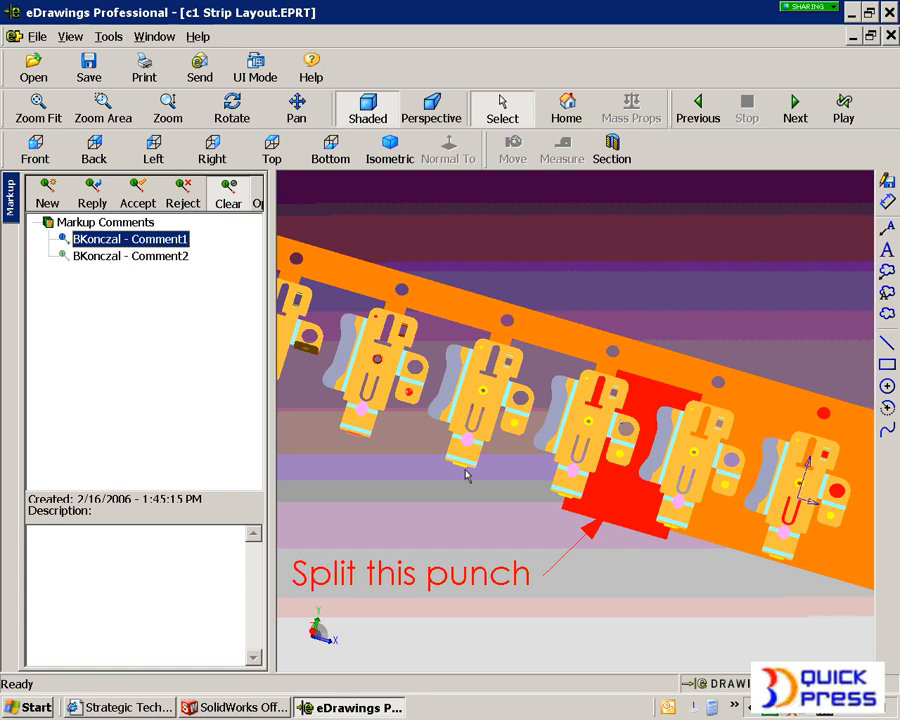
left_click(168, 257)
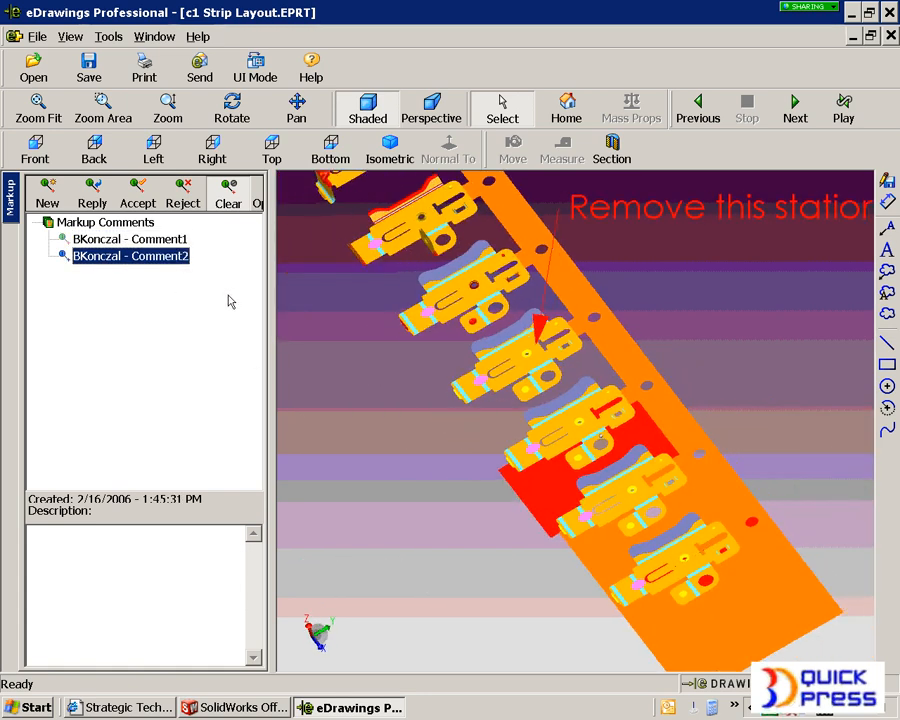
left_click(203, 70)
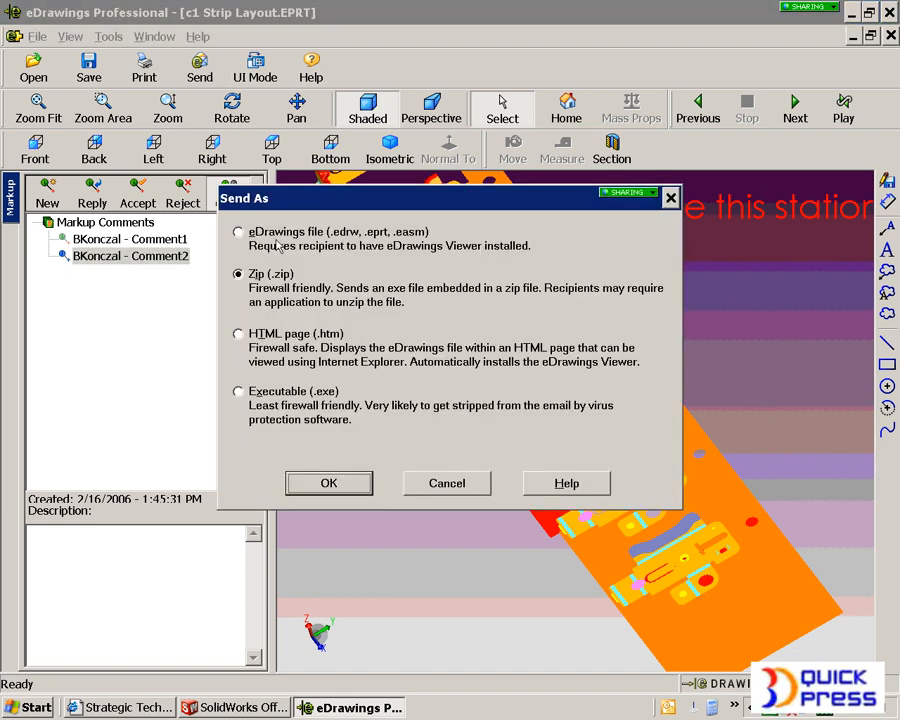
left_click(449, 490)
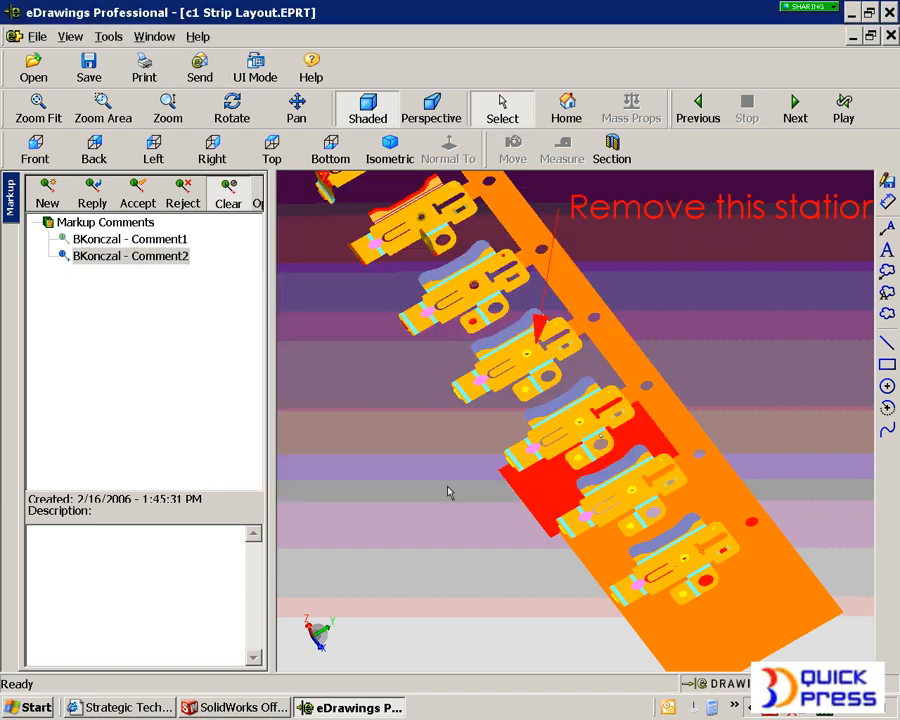
Step: Exit eDrawings and return to the c1 Strip Layout part in SolidWorks
left_click(36, 37)
left_click(73, 4)
left_click(36, 37)
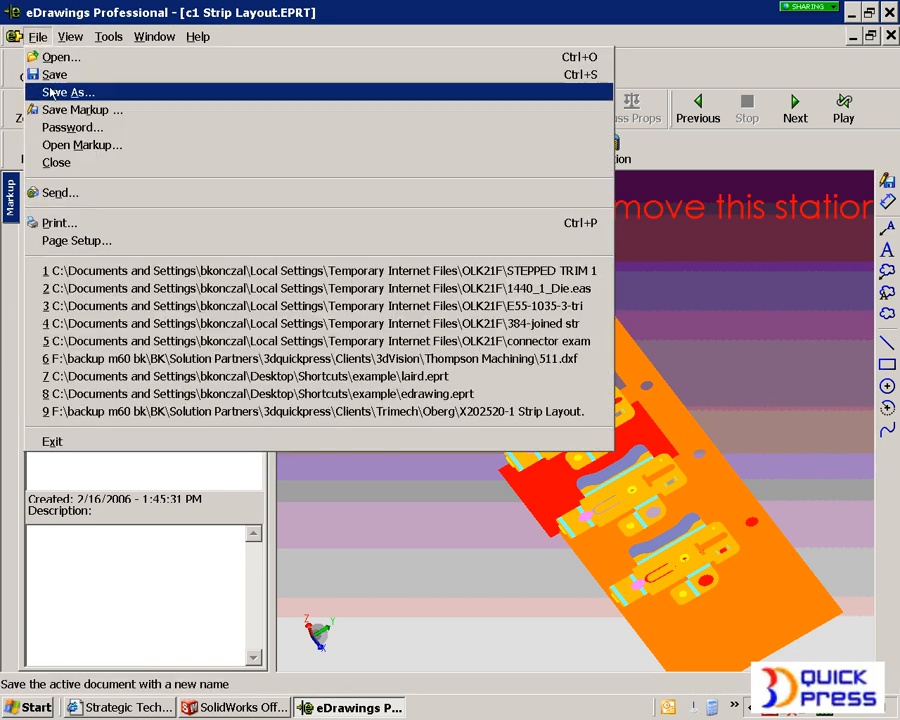
left_click(58, 441)
left_click(448, 401)
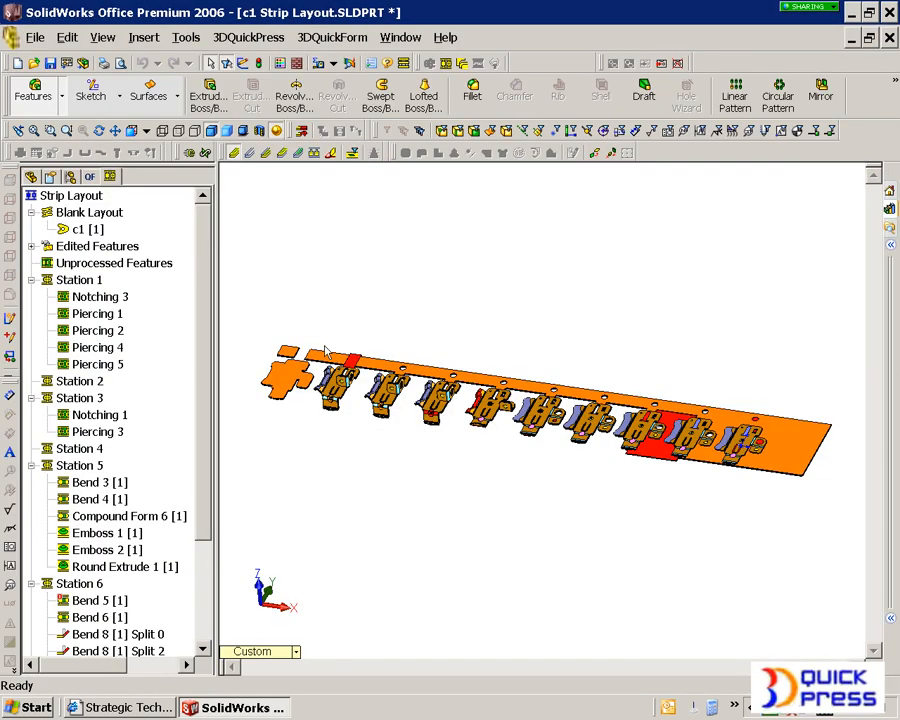
Step: Delete all the Export Strip and Punches surface features from the strip layout part
left_click(31, 177)
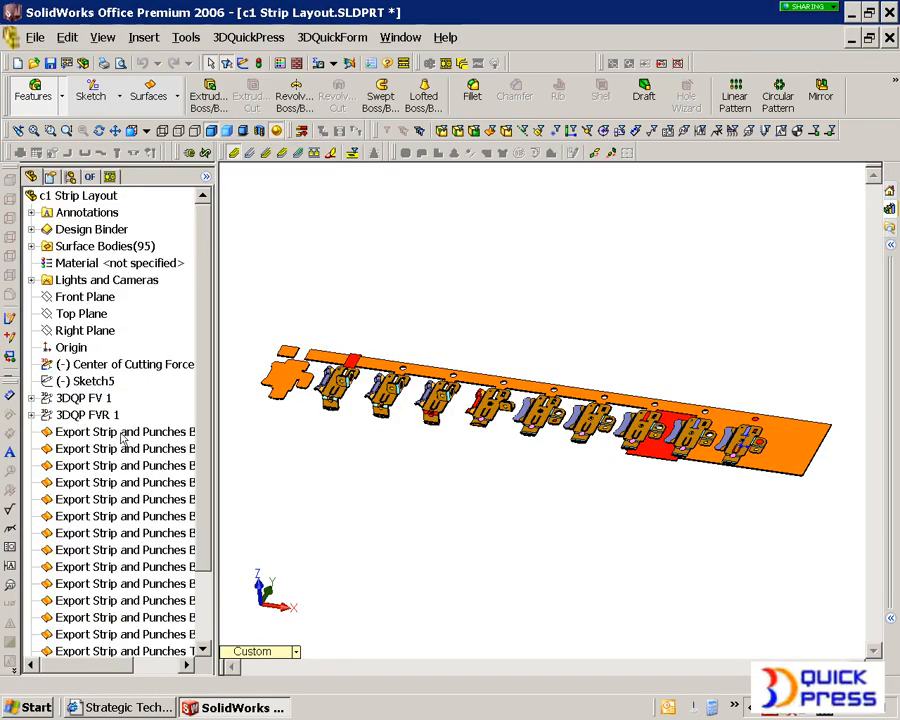
left_click(123, 432)
left_click_drag(206, 422, 189, 611)
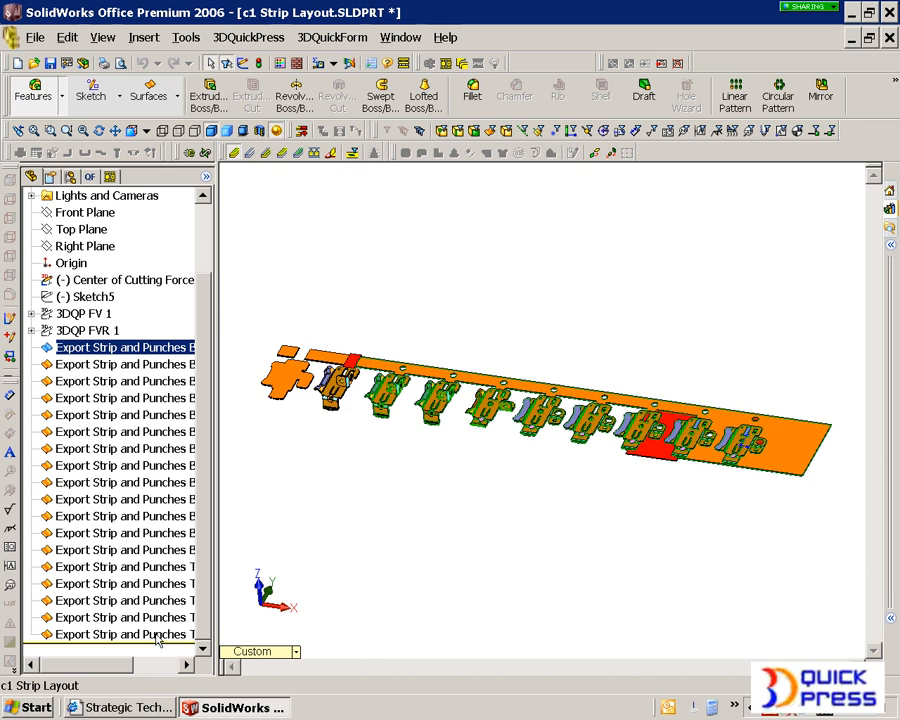
left_click(157, 634, "shift")
key("Delete")
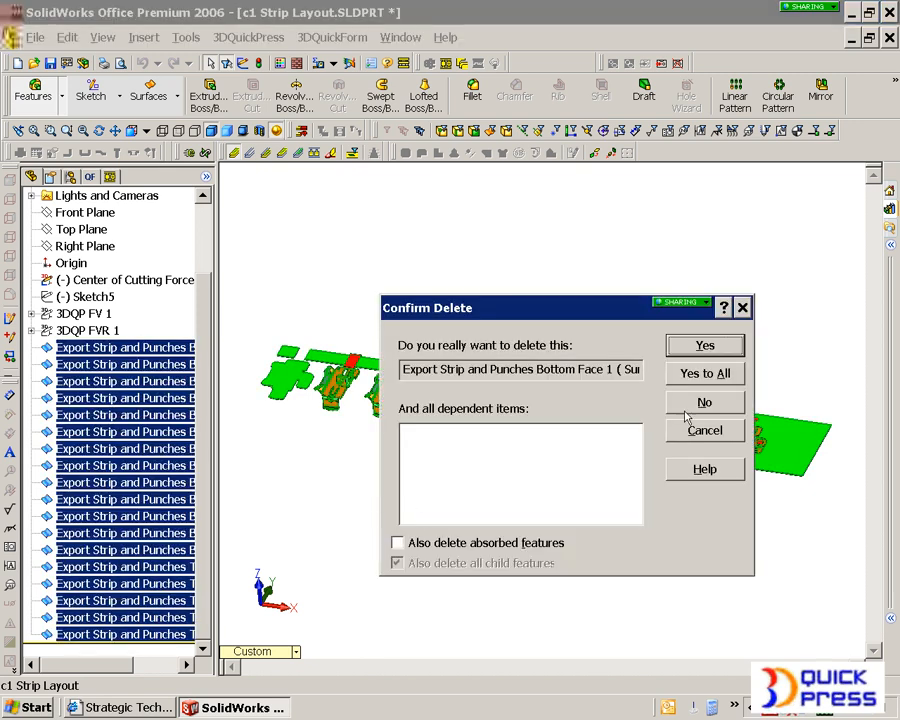
left_click(700, 373)
Step: Split Station 3's Notching 1 punch with two horizontal lines, about 26 mm long across its upper part and about 49 mm across its lower part
middle_click_drag(575, 343, 507, 316)
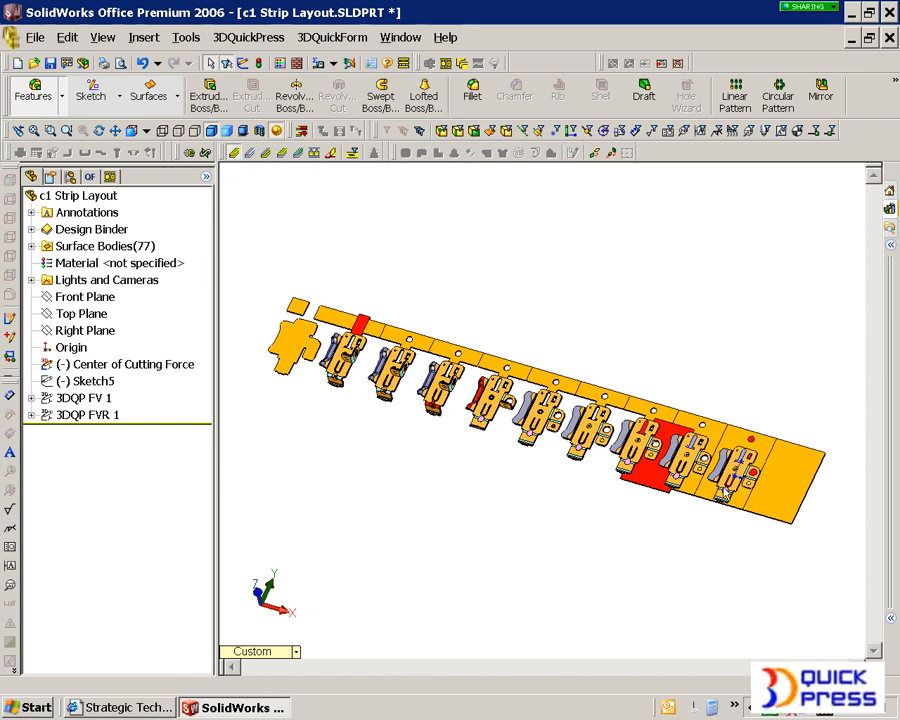
scroll(715, 482, "down", 3)
left_click(573, 454)
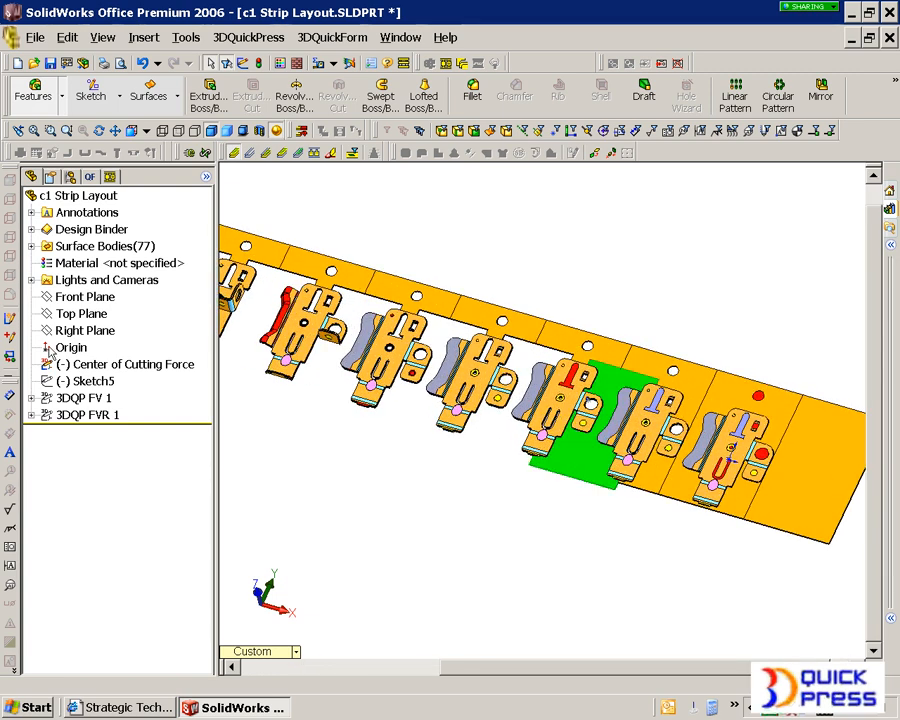
left_click(111, 178)
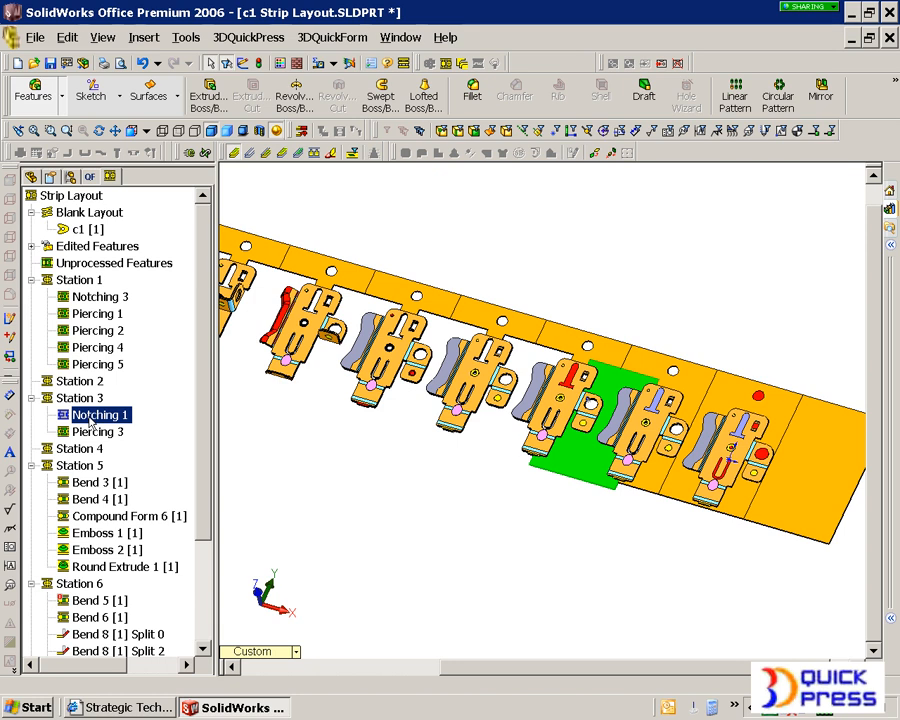
right_click(90, 417)
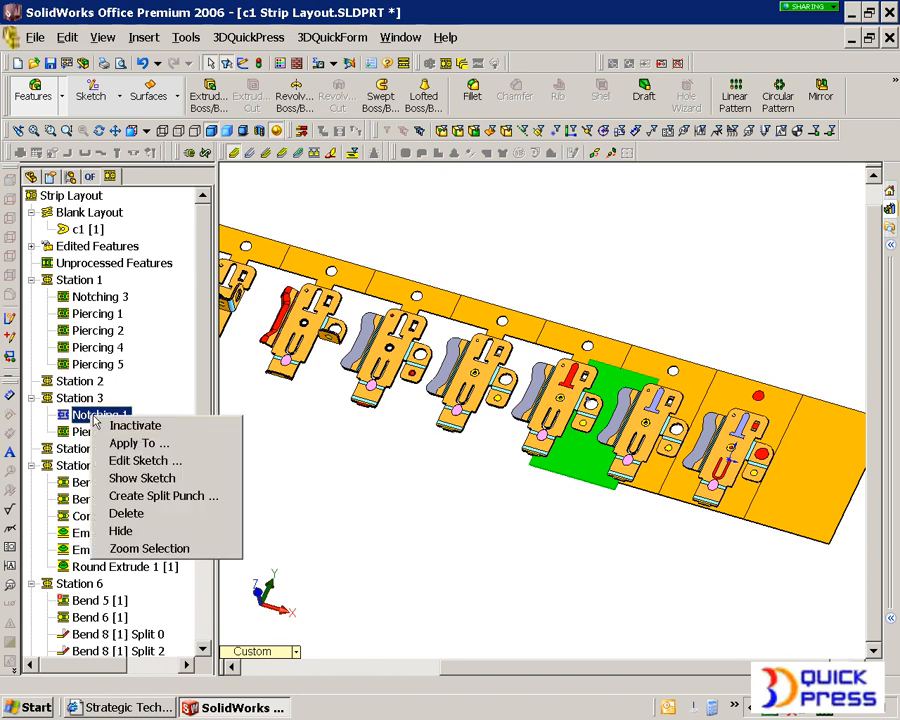
left_click(153, 496)
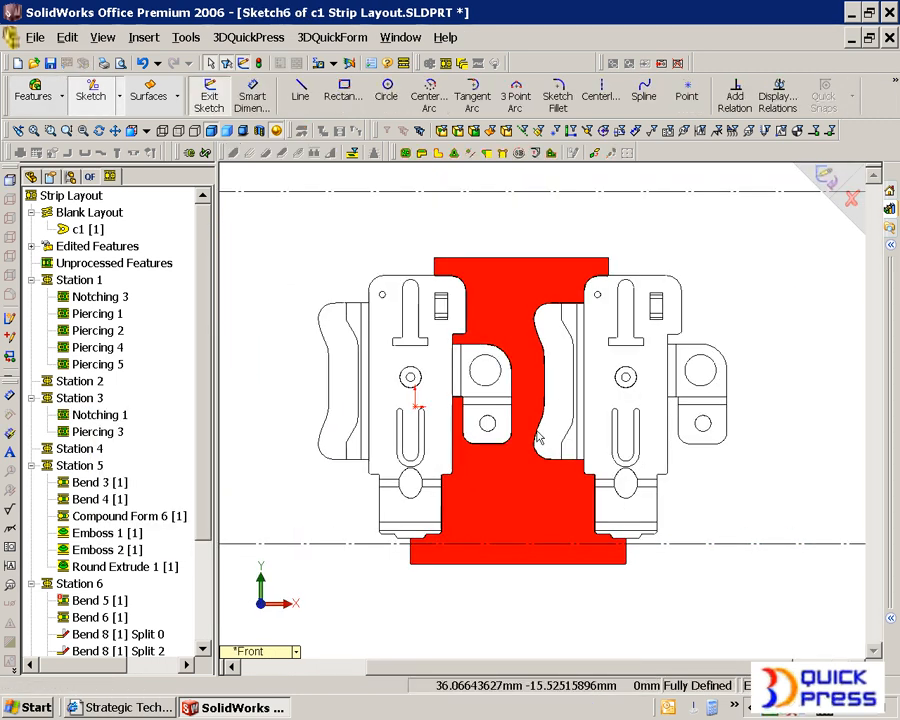
left_click(300, 92)
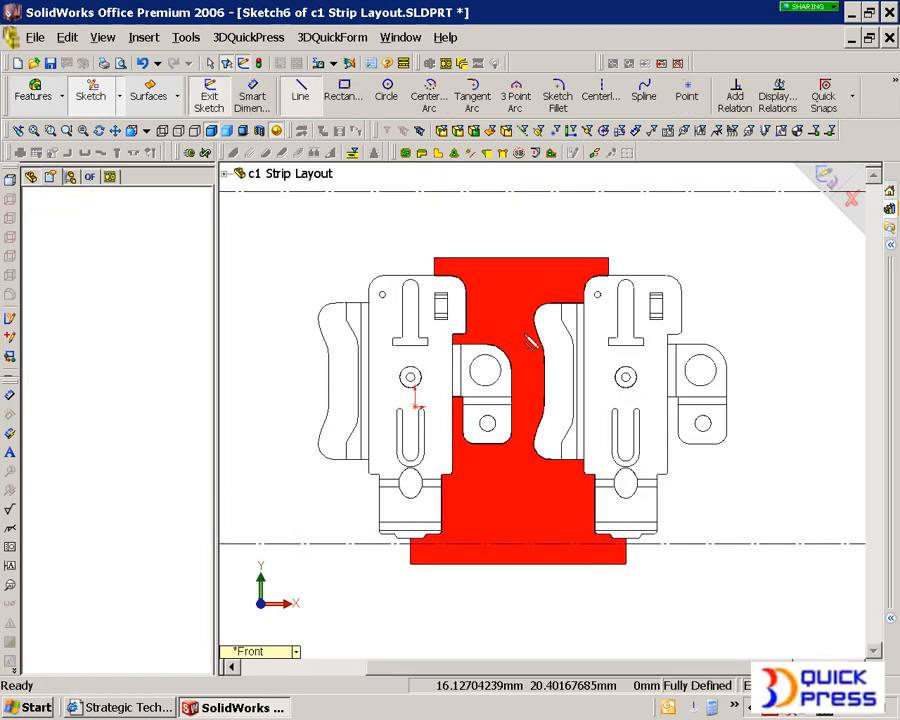
left_click_drag(457, 315, 557, 315)
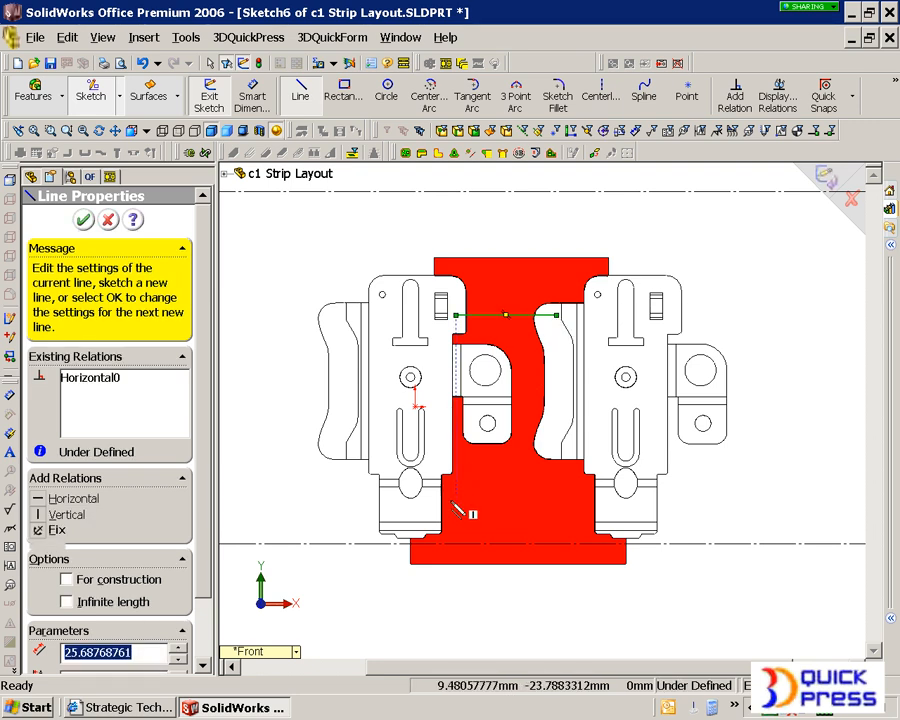
left_click_drag(432, 507, 625, 507)
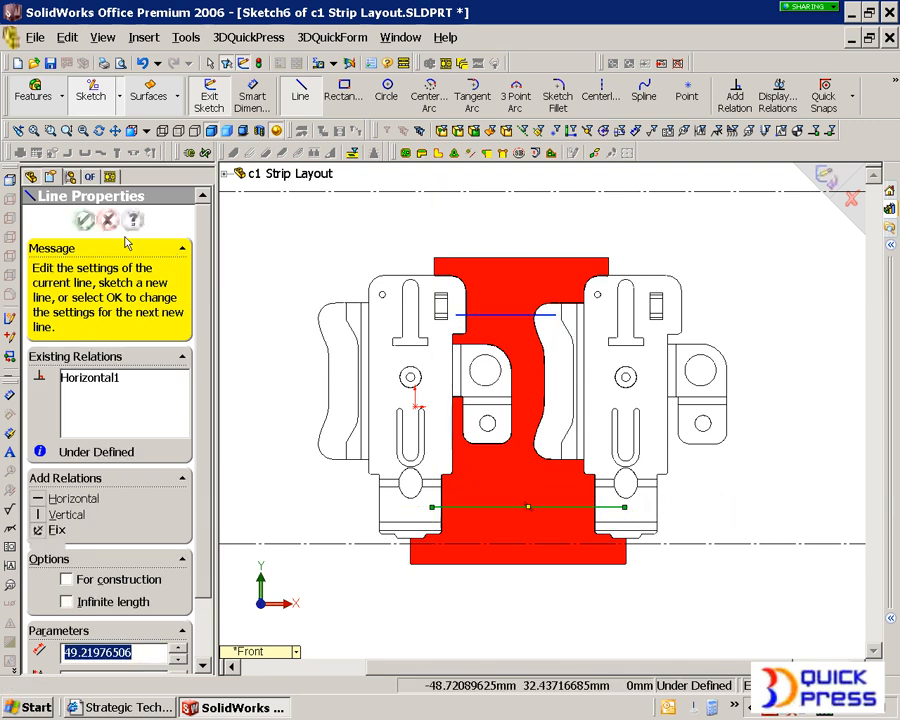
left_click(85, 221)
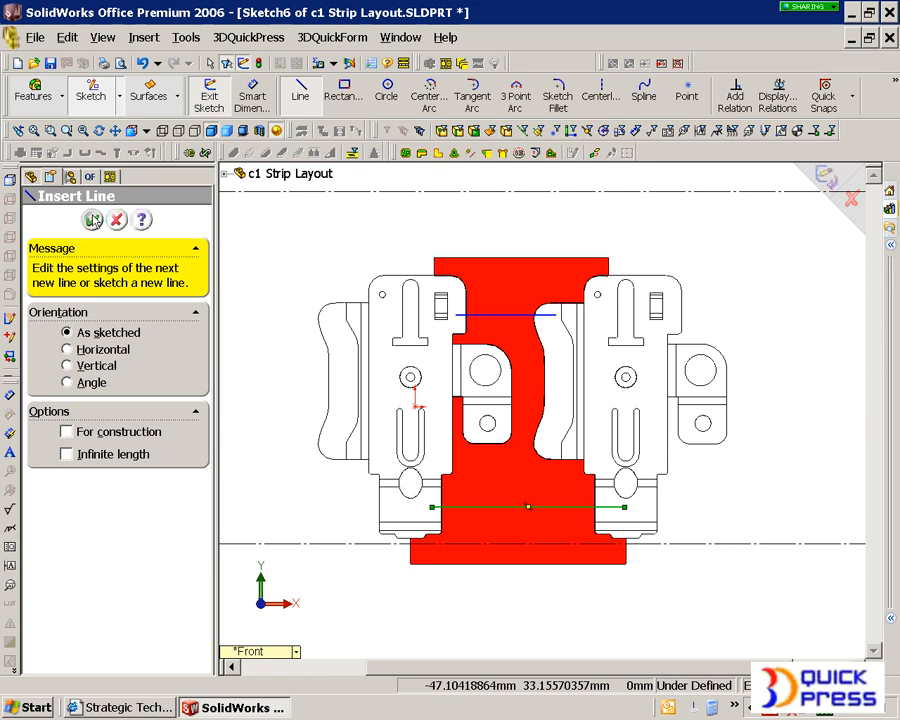
left_click(93, 221)
left_click(826, 177)
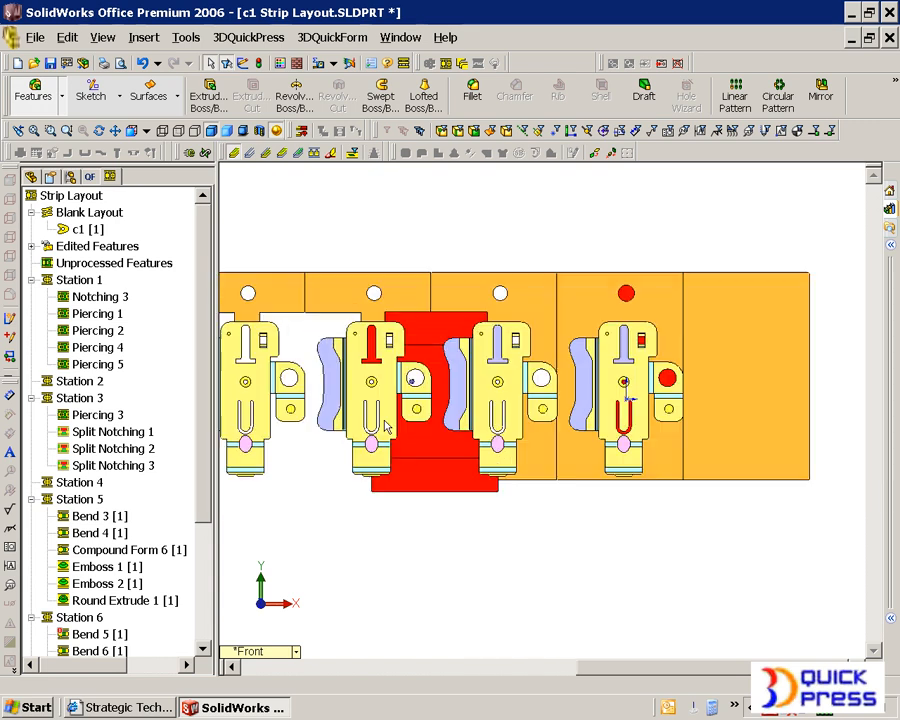
Step: Move Split Notching 1 to Station 2 and Split Notching 3 to Station 4
left_click_drag(110, 431, 100, 383)
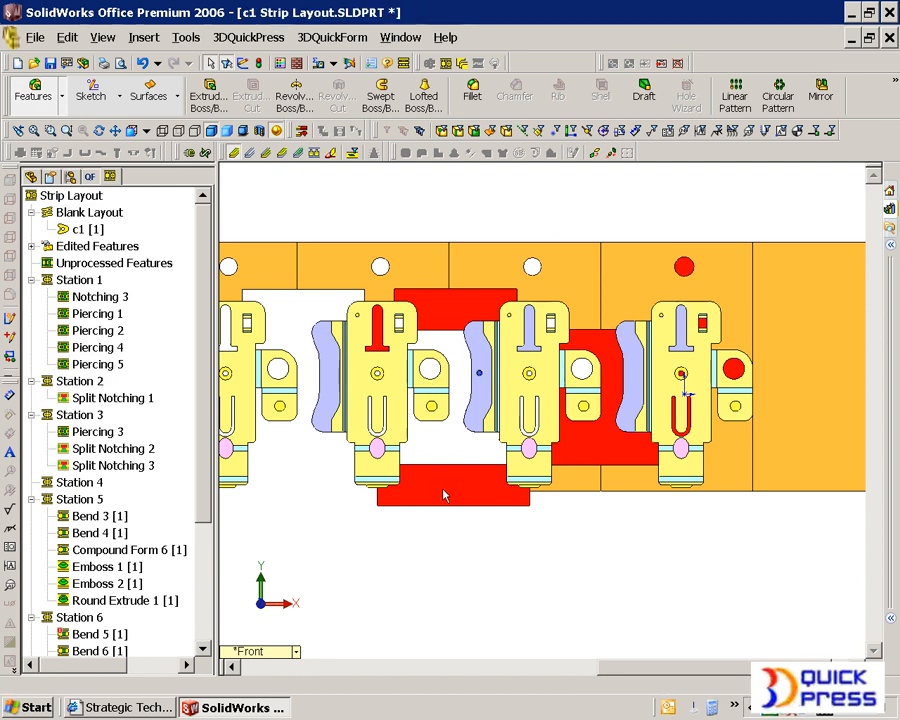
left_click(253, 469)
left_click_drag(140, 468, 100, 483)
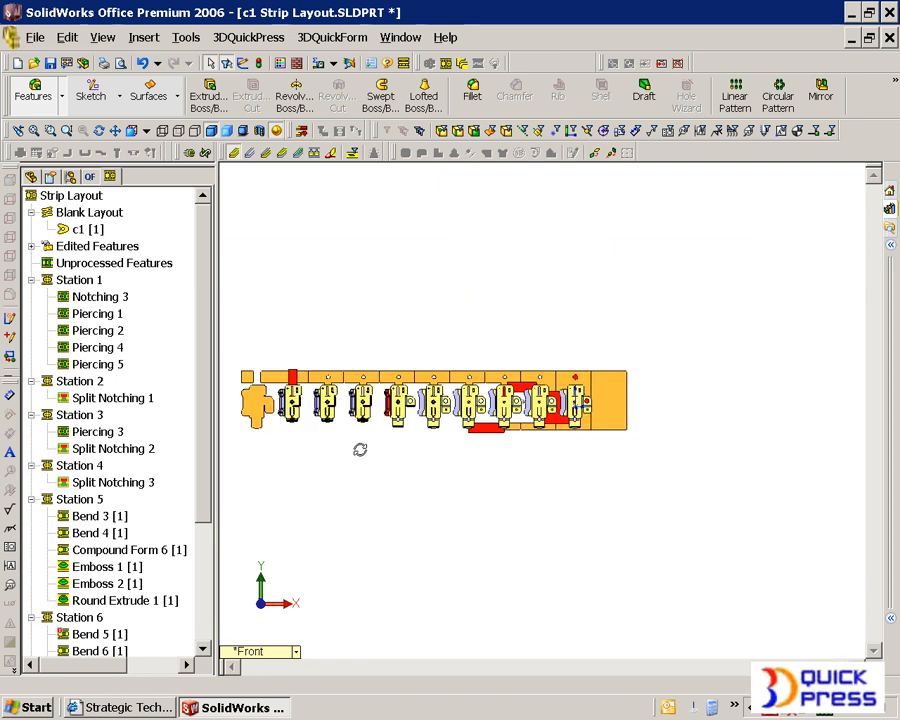
Step: Move Piercing 2 and Piercing 4 from Station 1 to Station 4
middle_click_drag(358, 446, 347, 368)
scroll(470, 400, "down", 10)
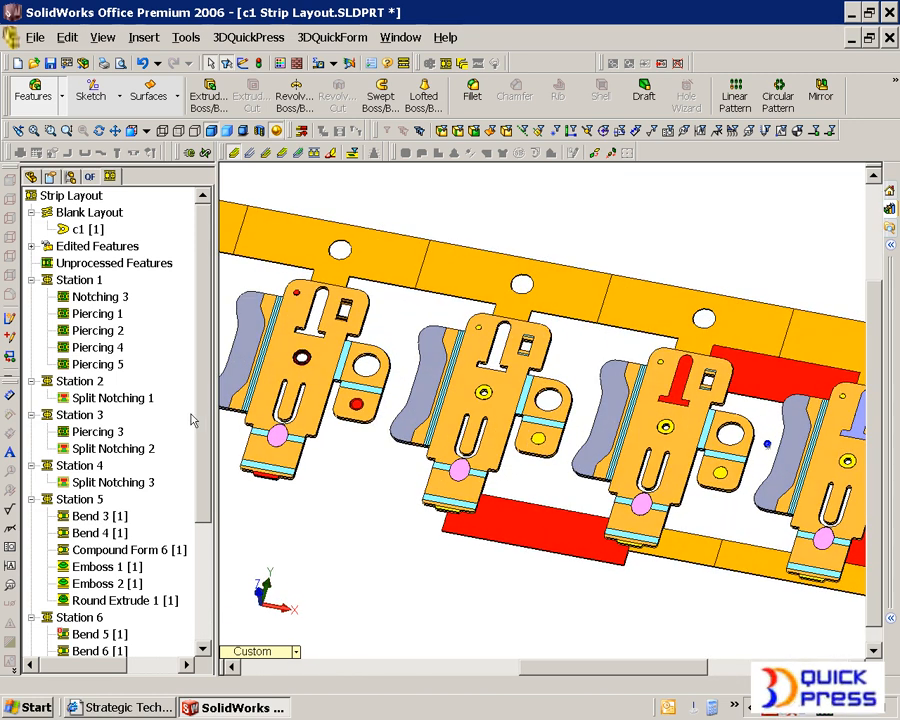
left_click(98, 330)
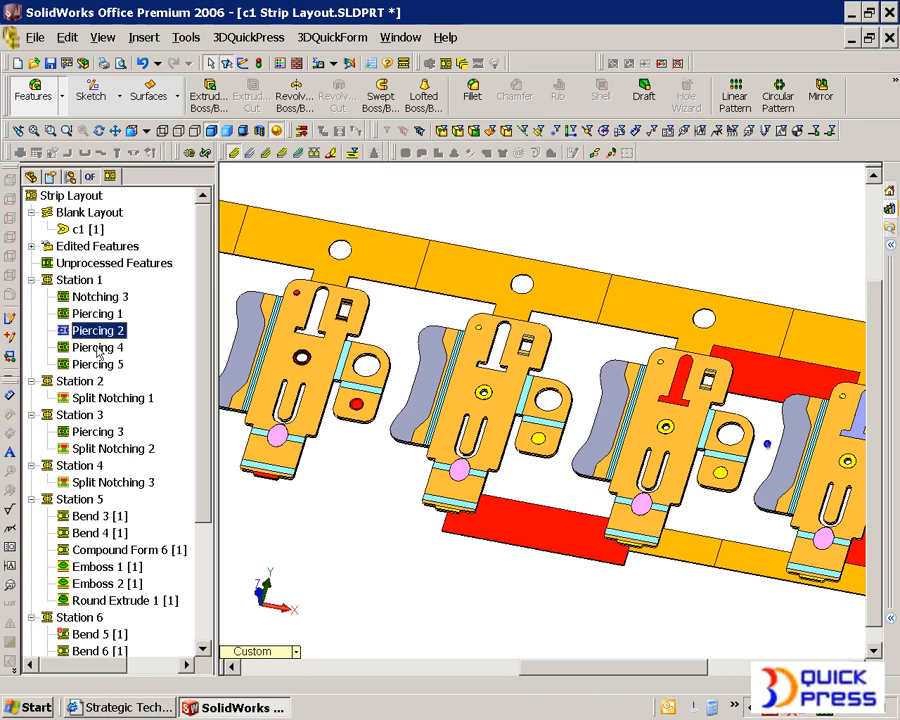
left_click(98, 347)
left_click(97, 338, "ctrl")
left_click_drag(97, 338, 130, 470)
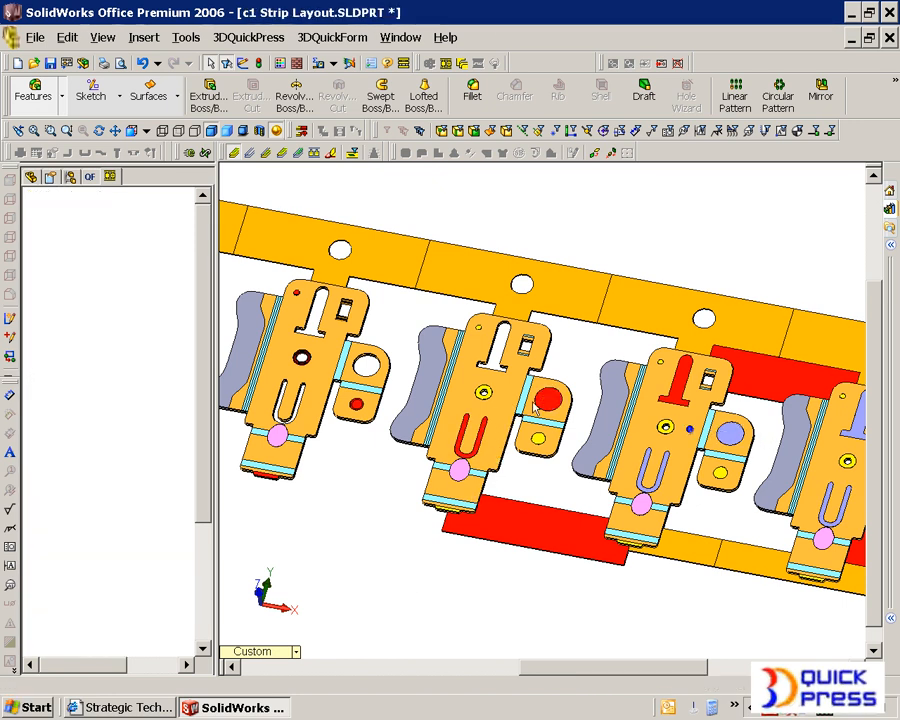
Step: Remove one station from the strip layout, starting at Station 4
scroll(448, 436, "down", 3)
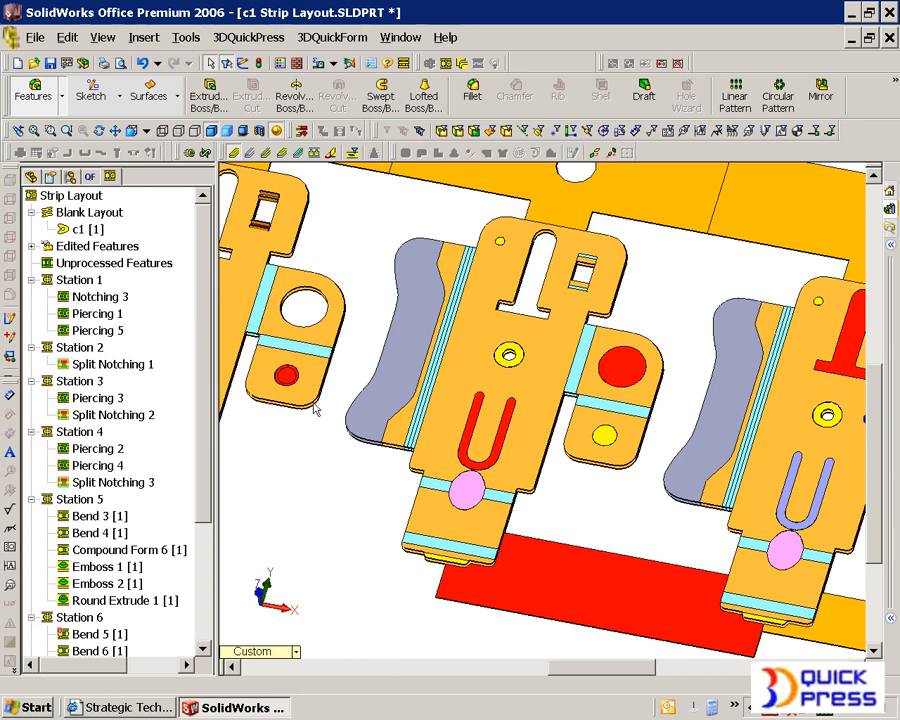
right_click(88, 196)
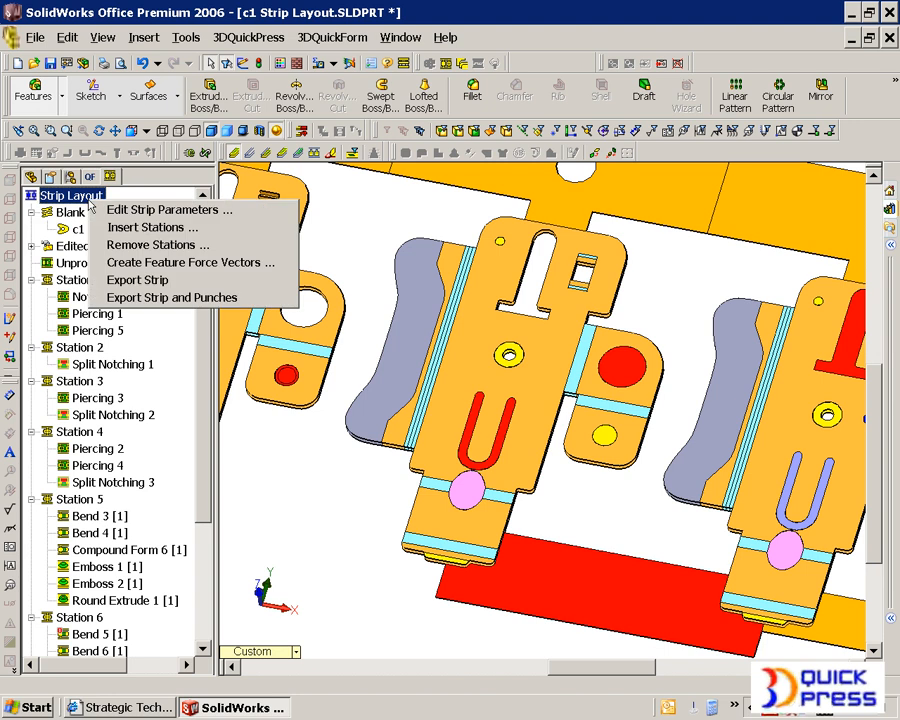
left_click(150, 243)
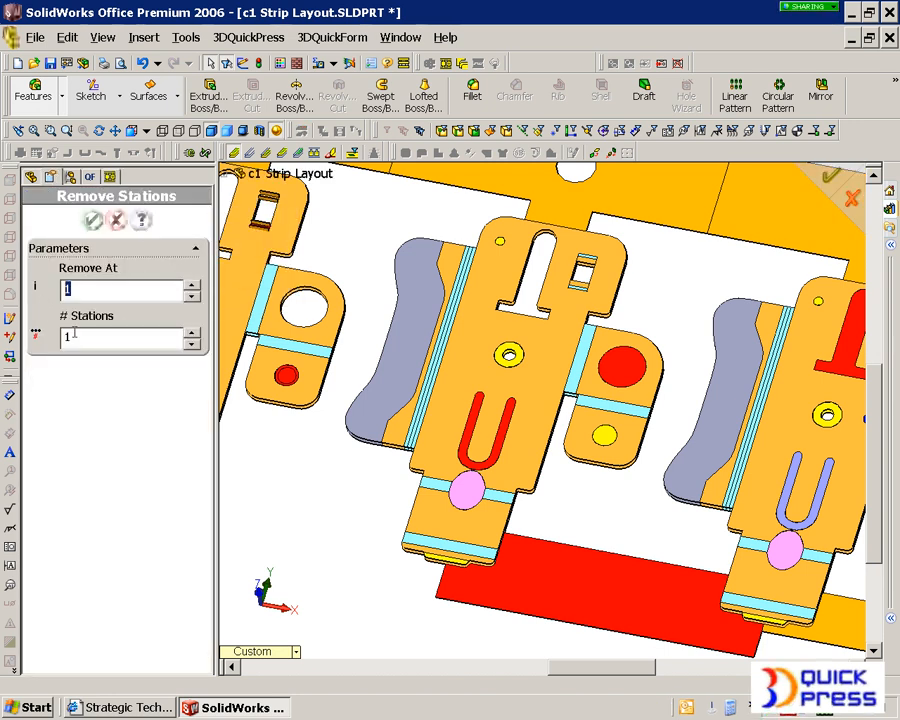
left_click(463, 381)
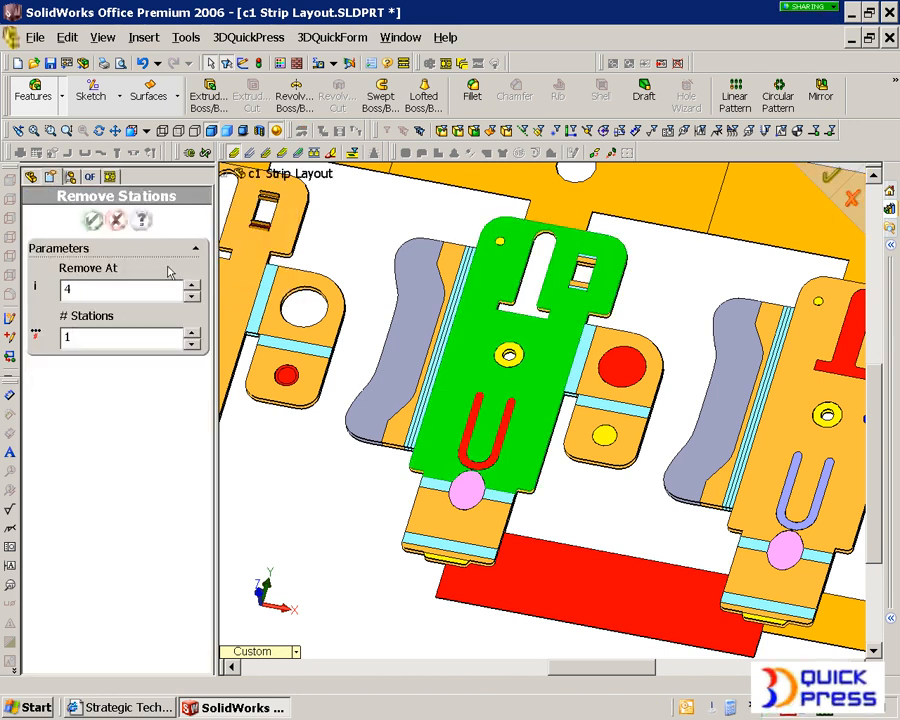
left_click(92, 220)
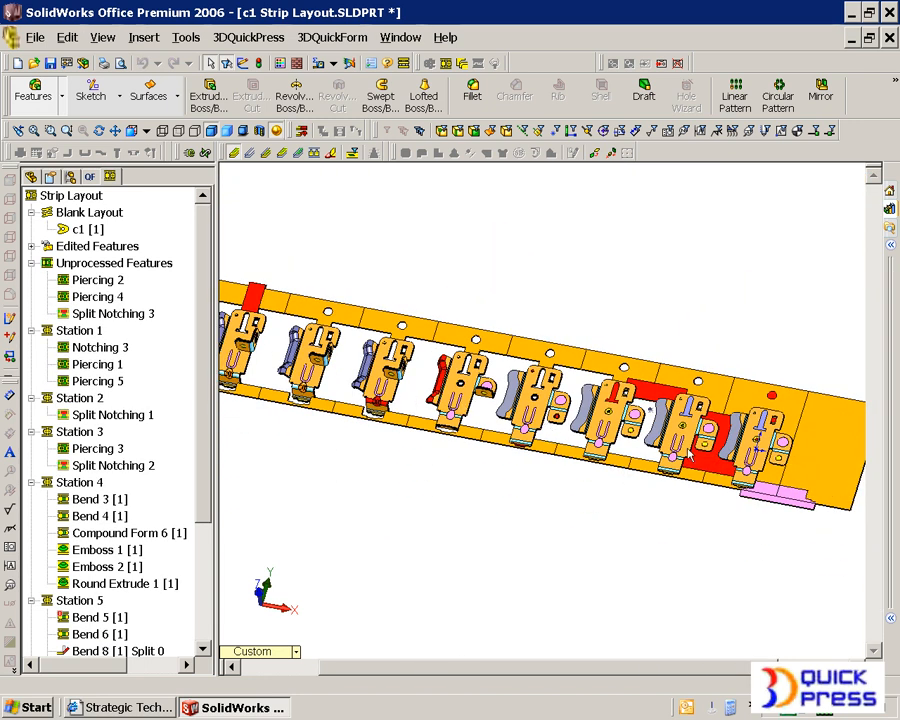
Step: Reassign the unprocessed Piercing 2 and Piercing 4 to Station 1 and Split Notching 3 to Station 3
left_click(118, 284)
left_click(110, 299, "ctrl")
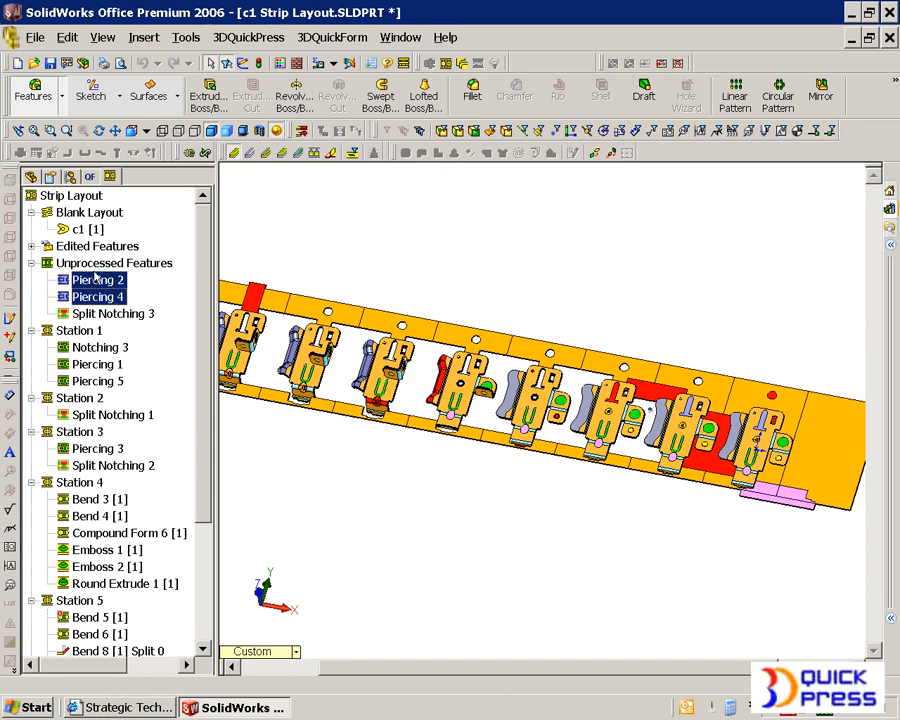
left_click_drag(93, 285, 80, 330)
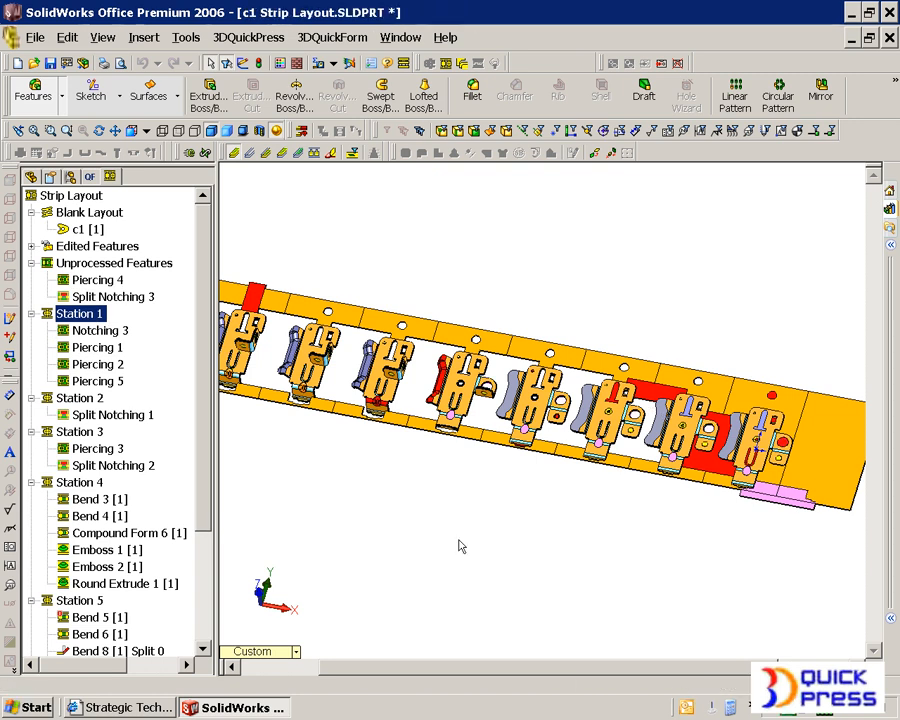
left_click(780, 507)
left_click_drag(88, 296, 84, 440)
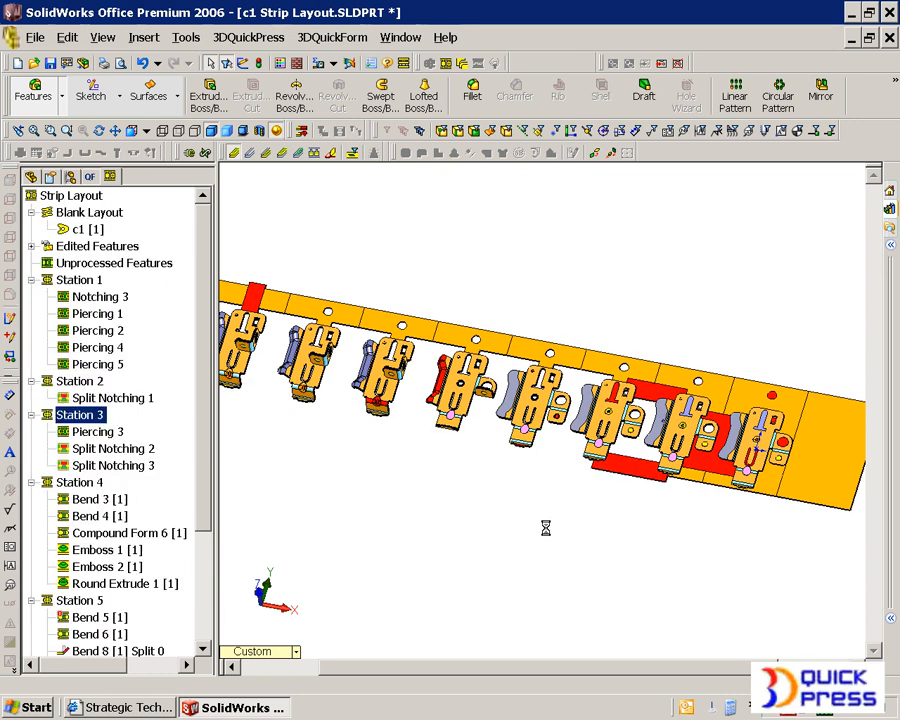
Step: Review the part's custom file properties for station count, pitch, strip size, material utilization, center of force and total cutting length
scroll(542, 512, "up", 3)
scroll(510, 413, "down", 2)
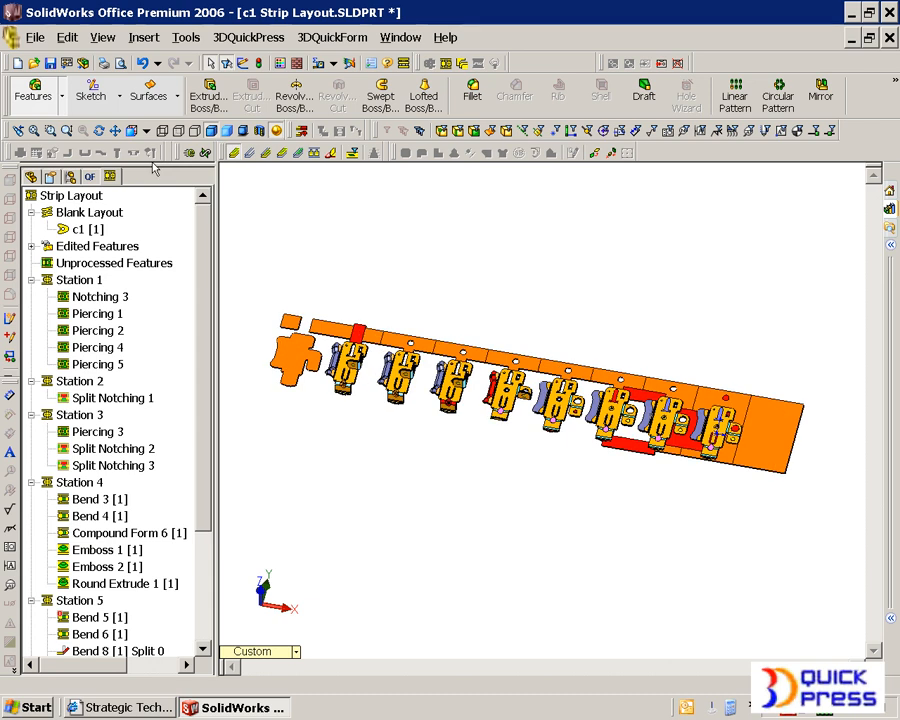
left_click(35, 40)
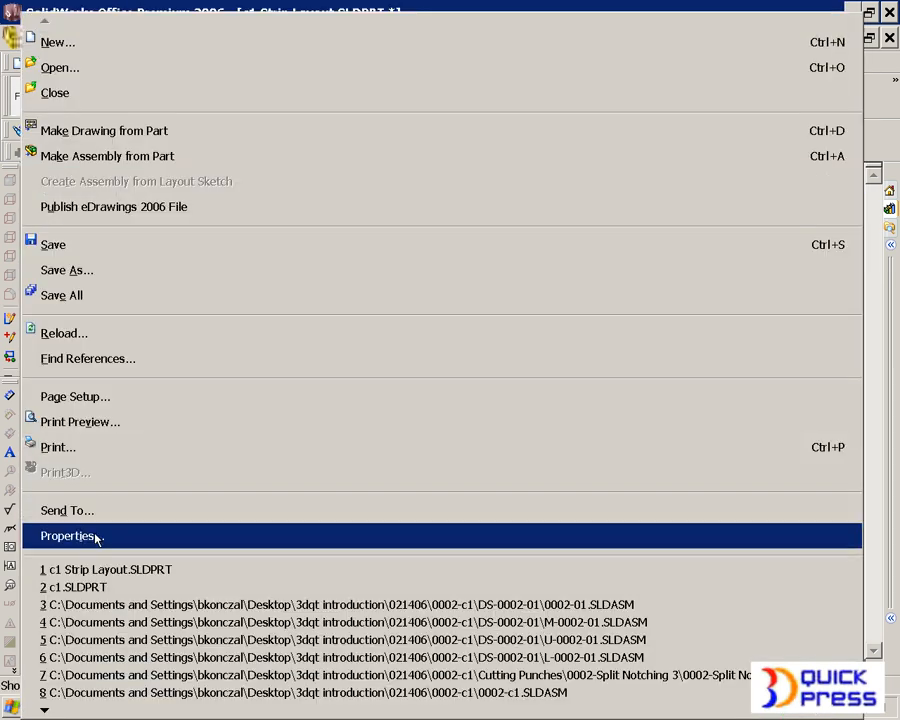
left_click(42, 534)
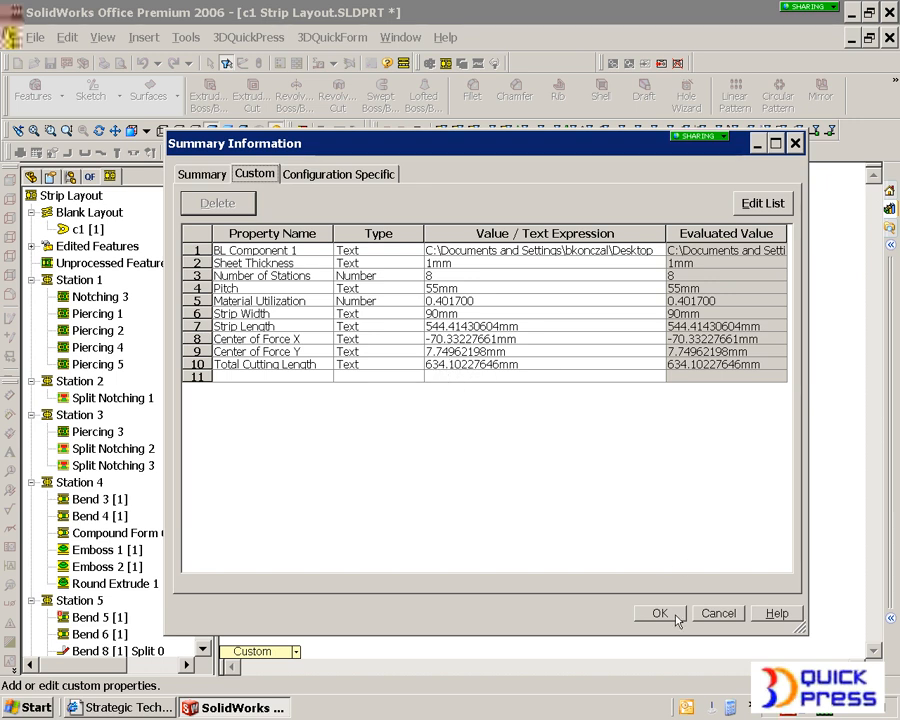
left_click(715, 613)
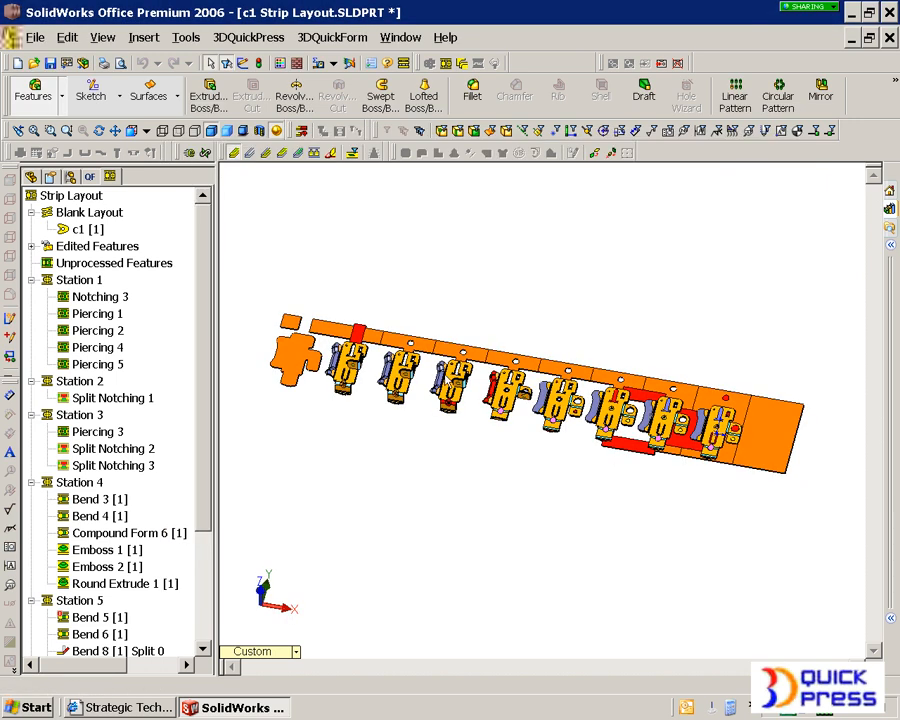
middle_click_drag(527, 505, 546, 443)
scroll(578, 431, "down", 3)
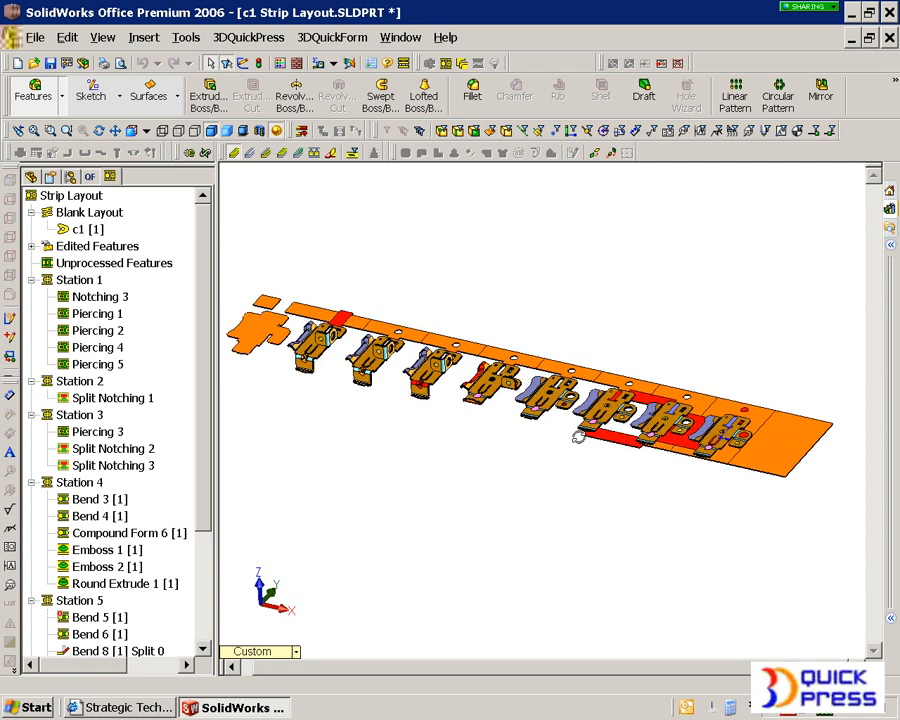